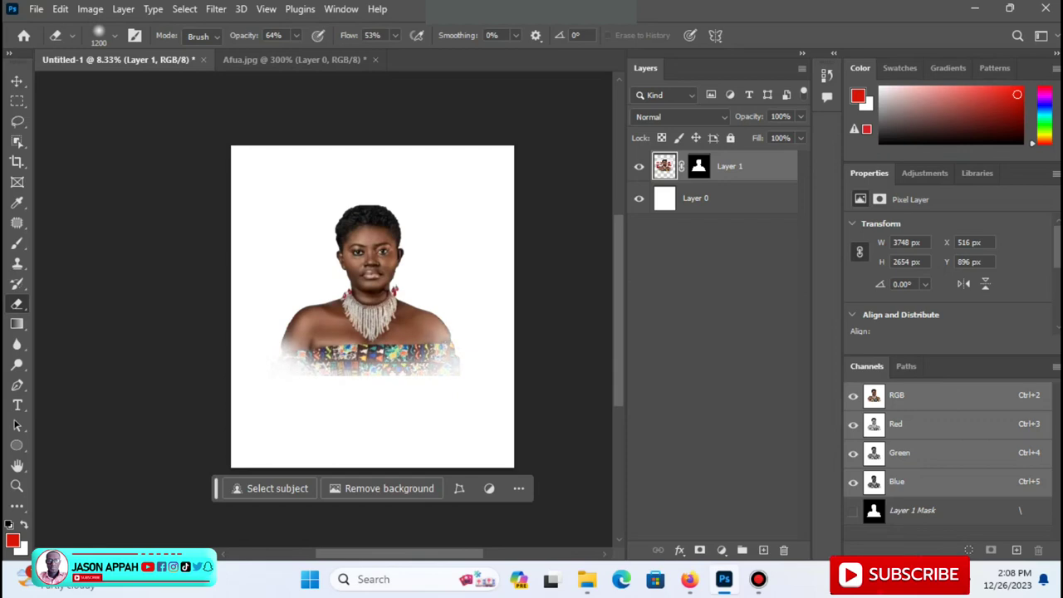
Step: Fade the left shoulder and lower-right cloth edges, then shift the portrait lower
mouse_move(299, 315)
left_mouse_down()
mouse_move(286, 342)
mouse_move(322, 365)
left_mouse_up()
mouse_move(456, 326)
left_mouse_down()
mouse_move(428, 365)
mouse_move(405, 366)
left_mouse_up()
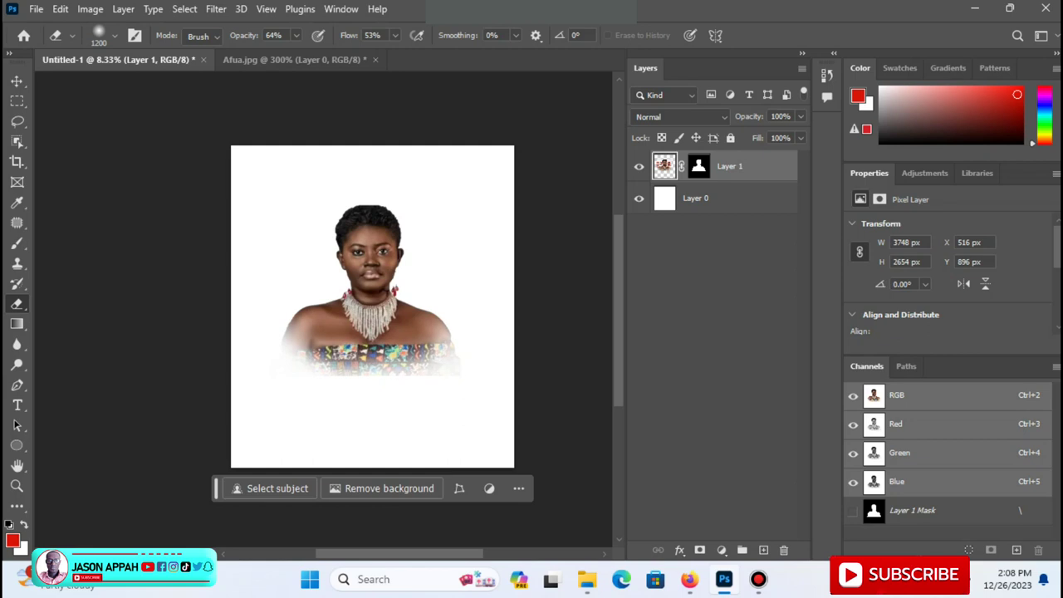
left_click(16, 80)
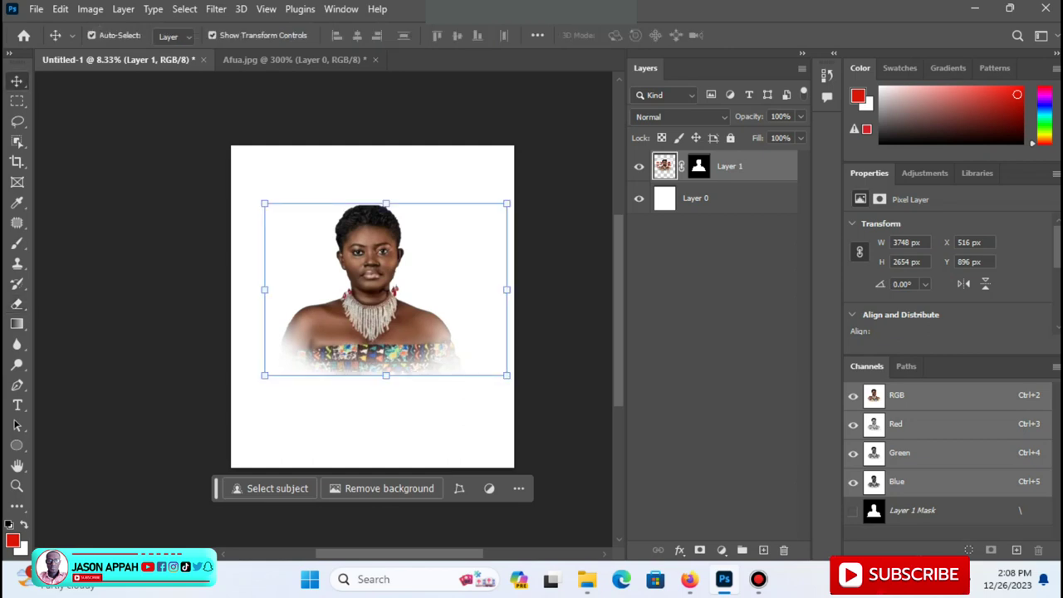
left_click_drag(388, 289, 373, 332)
Step: Scale the portrait to about 137% (5126 × 3630 px) and align it to the left edge
left_click_drag(493, 246, 581, 183)
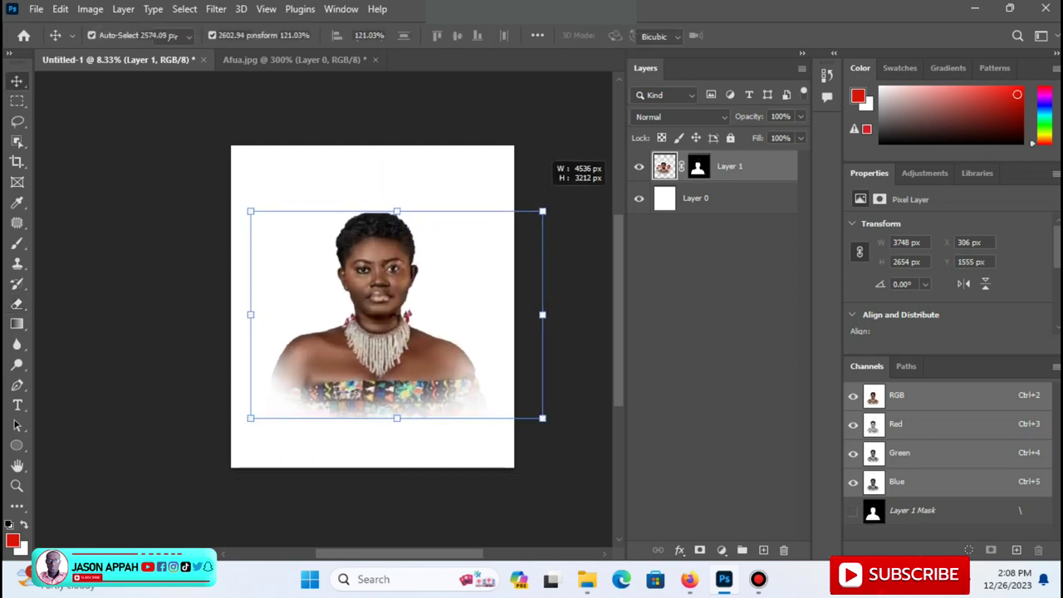
left_click_drag(421, 307, 396, 302)
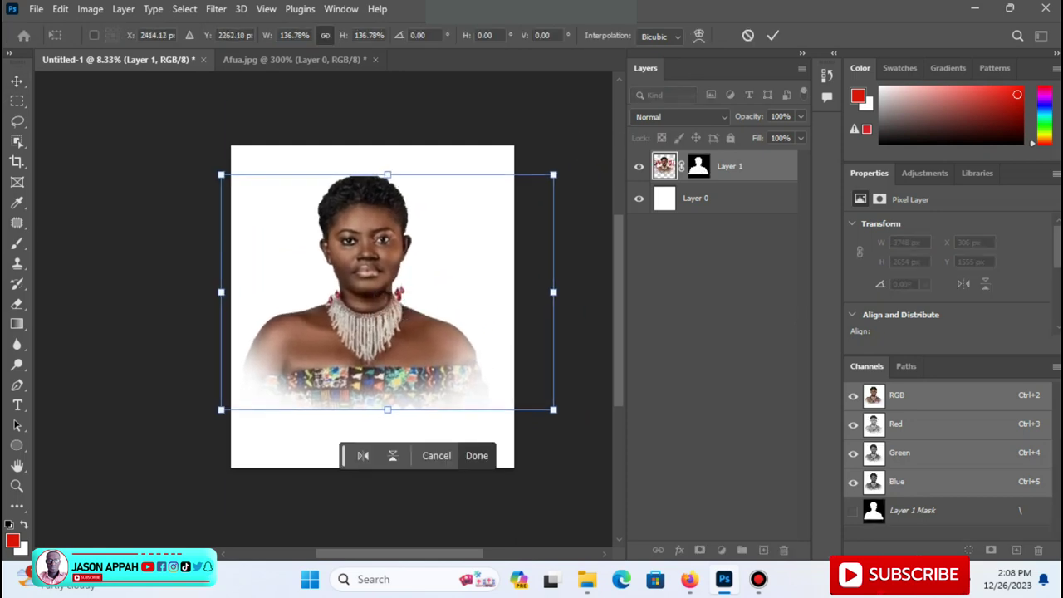
key("ctrl+z")
key("Return")
mouse_move(394, 297)
left_mouse_down()
mouse_move(407, 303)
mouse_move(403, 293)
left_mouse_up()
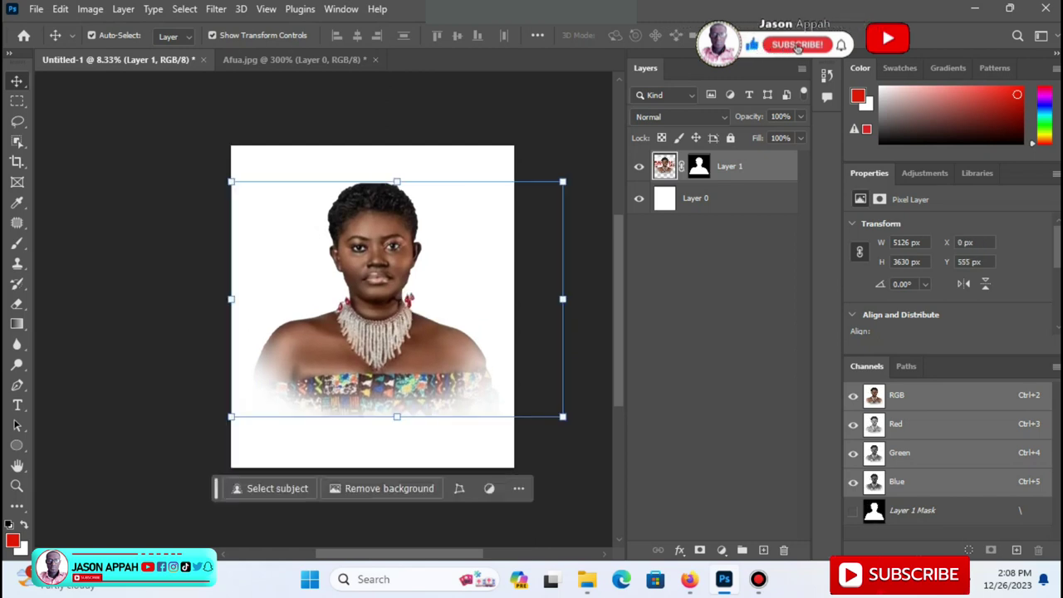
Step: Apply Unsharp Mask to the portrait with 144% amount and an increased radius
left_click(215, 9)
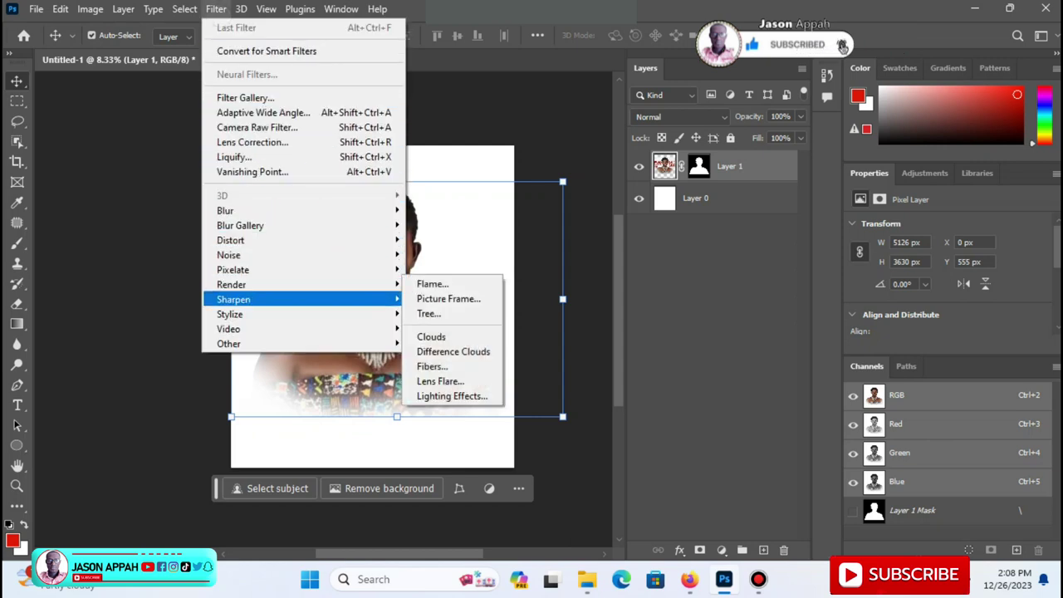
left_click(449, 358)
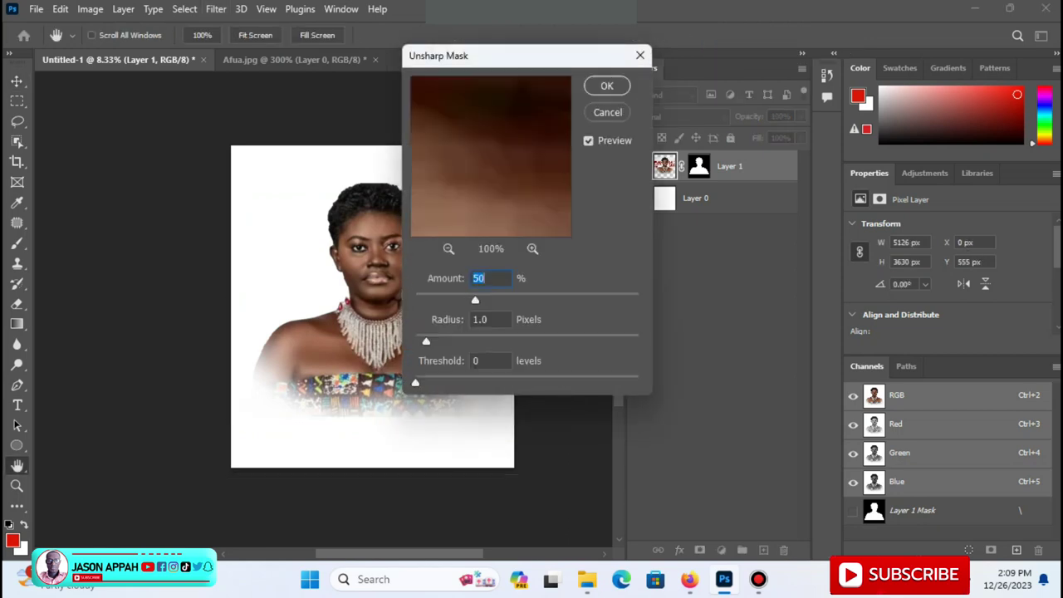
left_click_drag(523, 55, 718, 67)
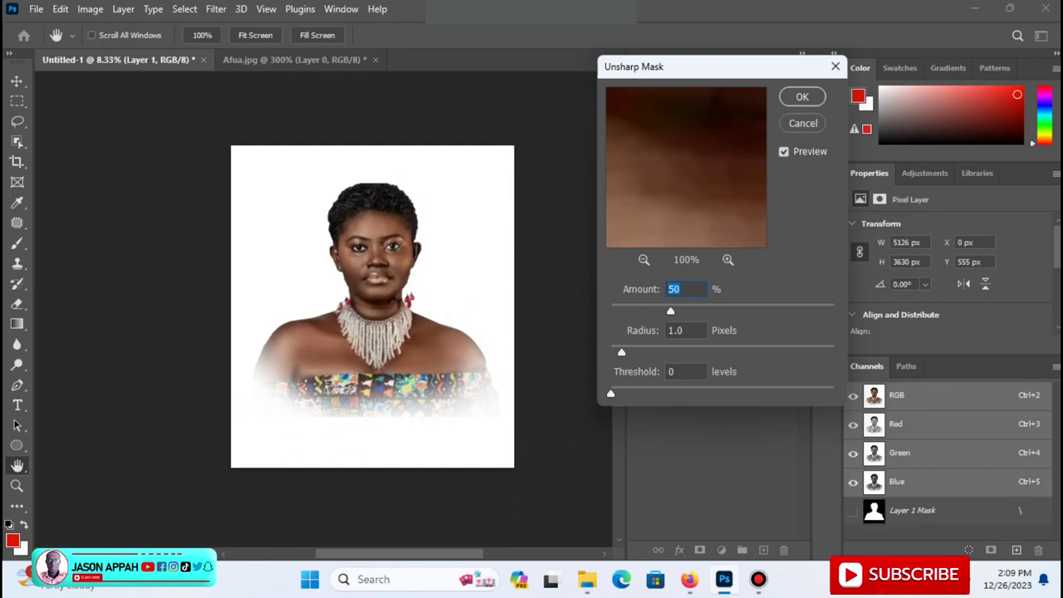
left_click_drag(670, 311, 757, 310)
left_click_drag(621, 352, 700, 352)
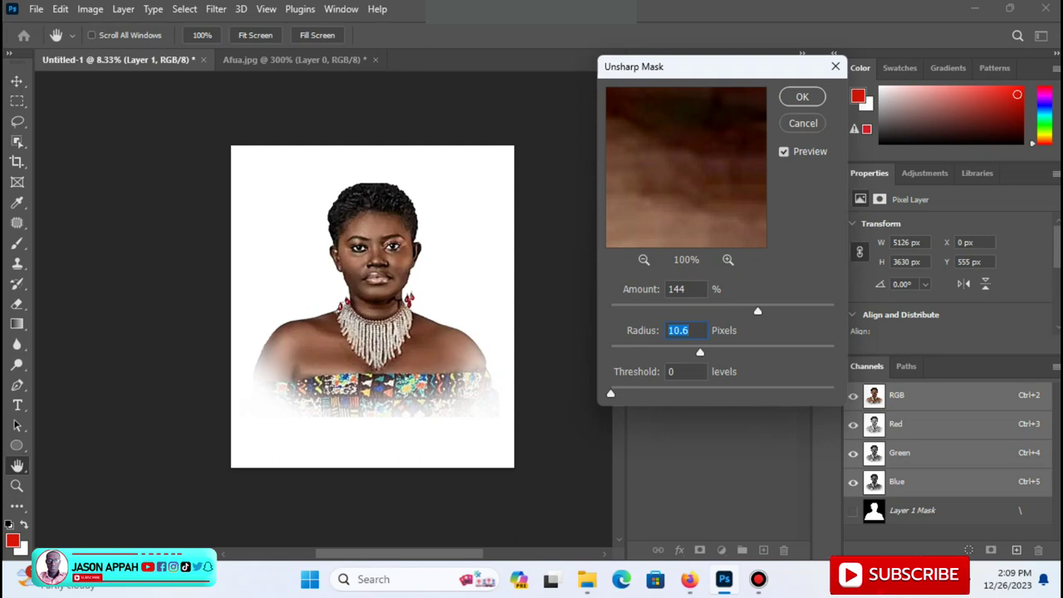
left_click(801, 97)
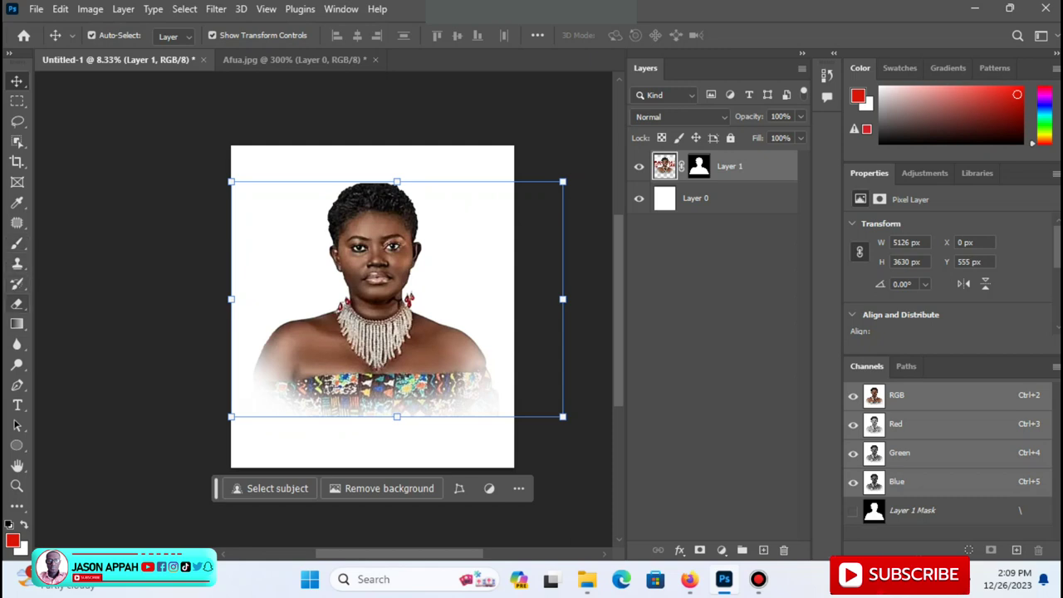
left_click(21, 344)
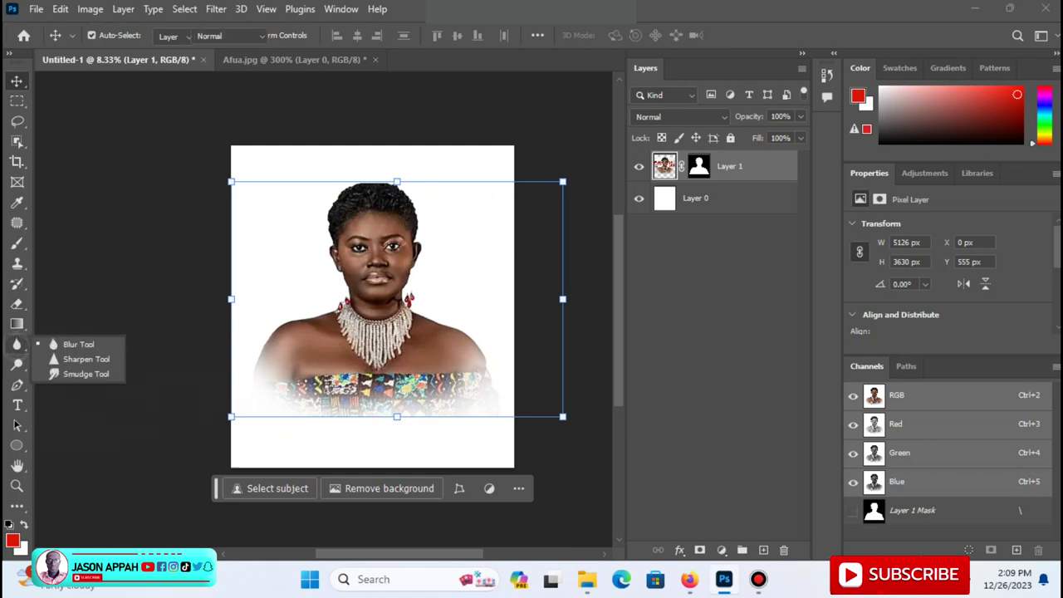
Step: Select the Smudge tool at 60 px and browse the brush presets
left_click(79, 373)
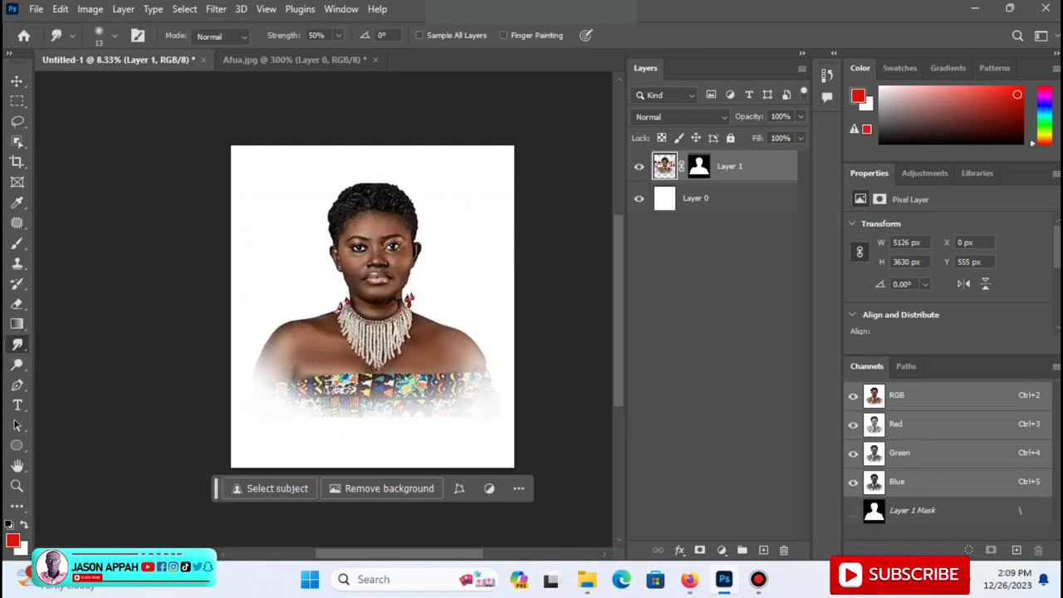
key("bracketright")
key("bracketright")
key("bracketright")
key("bracketright")
key("bracketright")
key("bracketright")
key("bracketright")
key("bracketright")
key("bracketright")
key("bracketright")
key("bracketright")
left_click(114, 35)
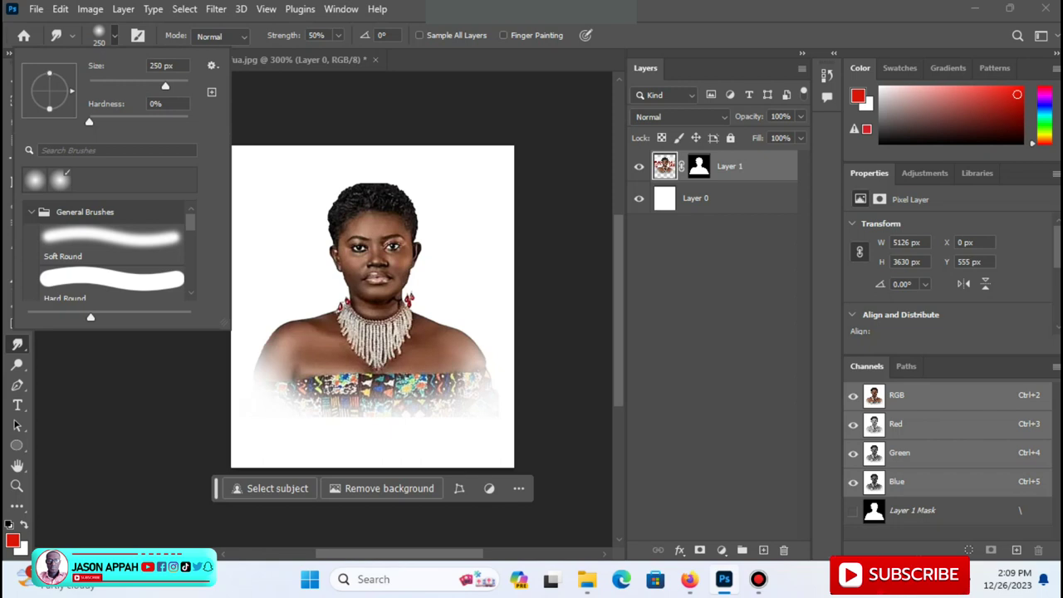
scroll(112, 249, "down", 2)
scroll(112, 249, "down", 1)
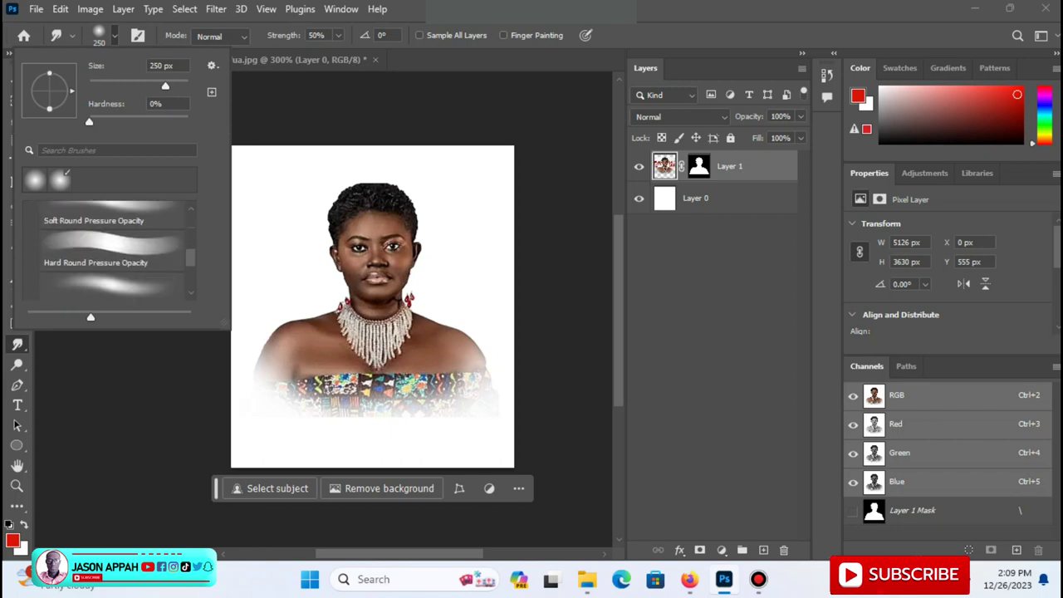
scroll(112, 249, "down", 1)
scroll(112, 249, "up", 3)
scroll(112, 249, "up", 2)
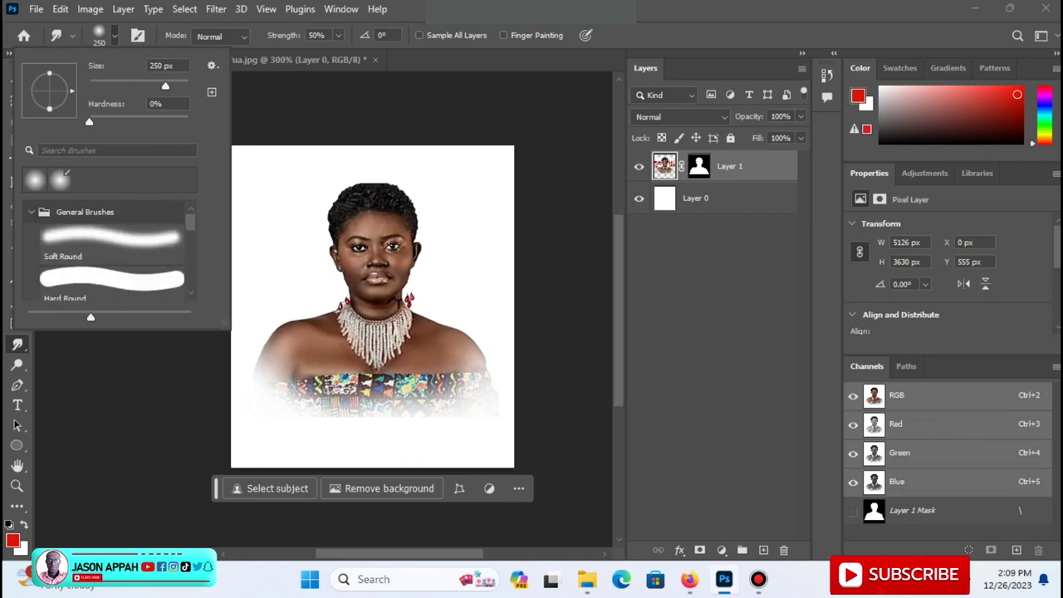
key("Return")
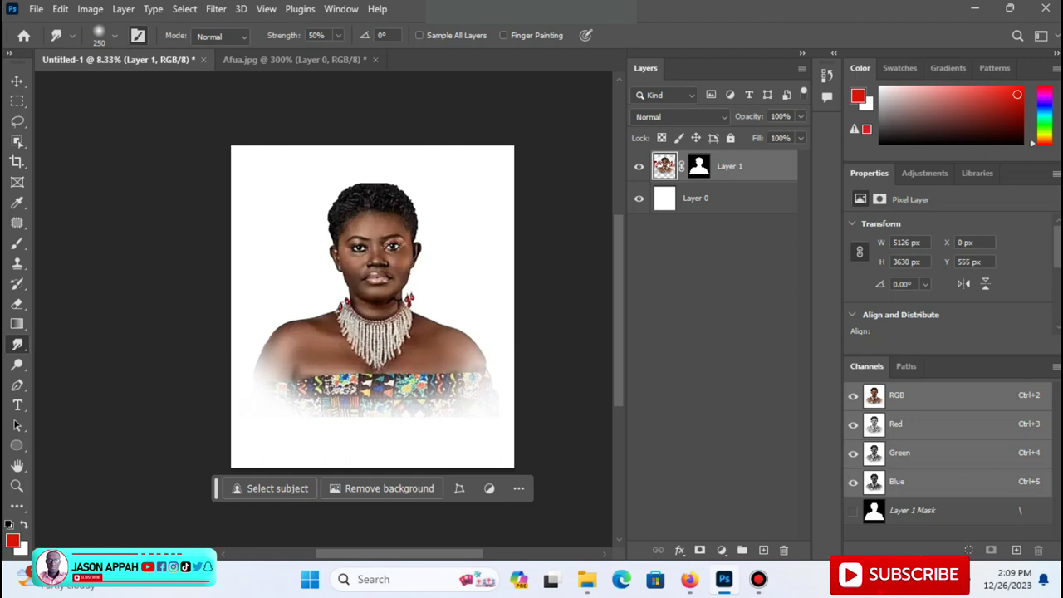
Step: Choose the 60 px textured bristle tip in Brush Settings and enlarge it to 125 px
key("F5")
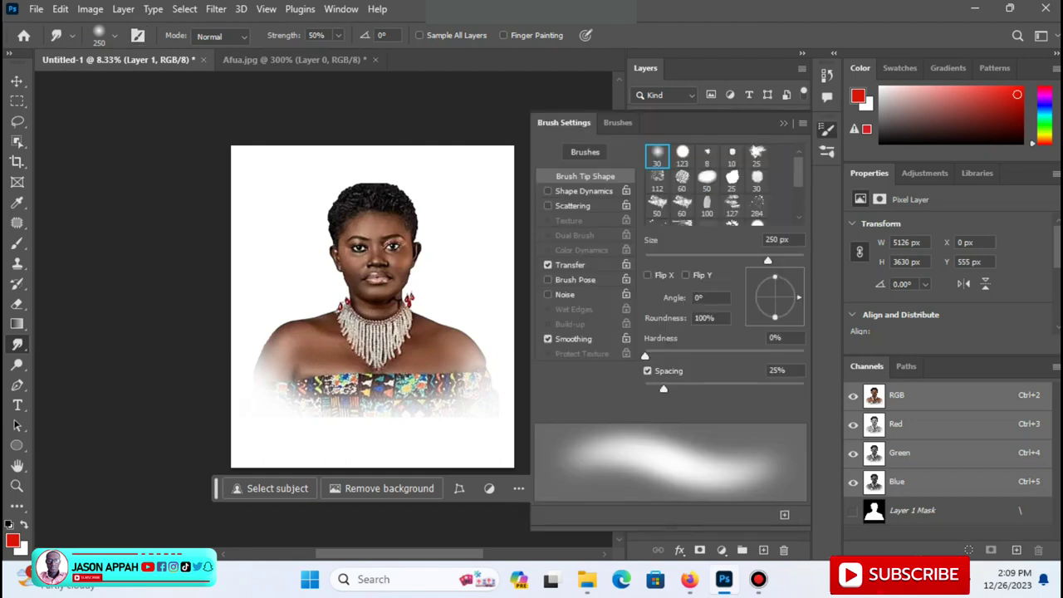
left_click(681, 177)
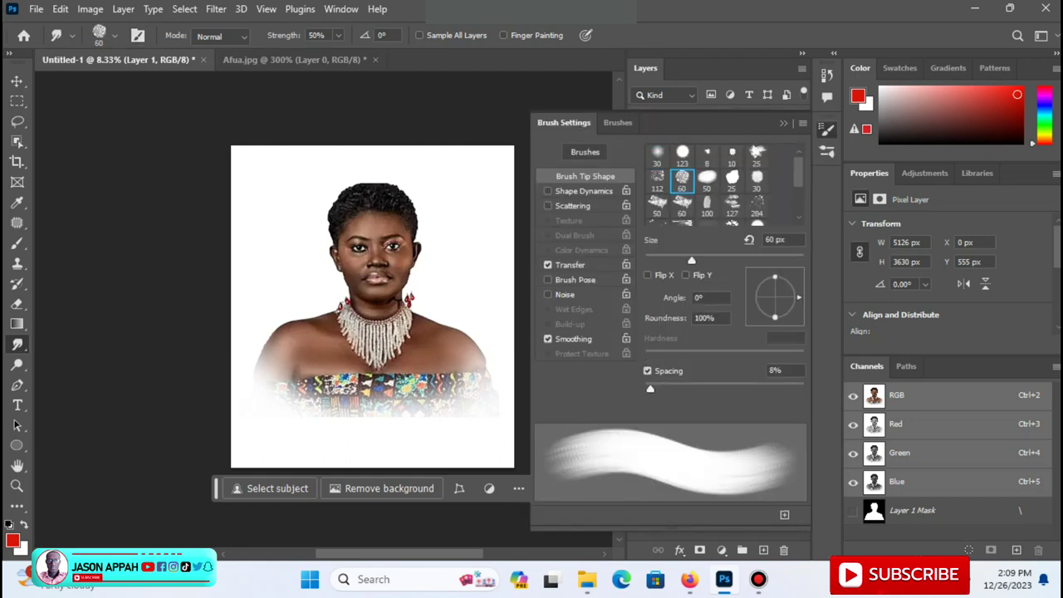
left_click(782, 122)
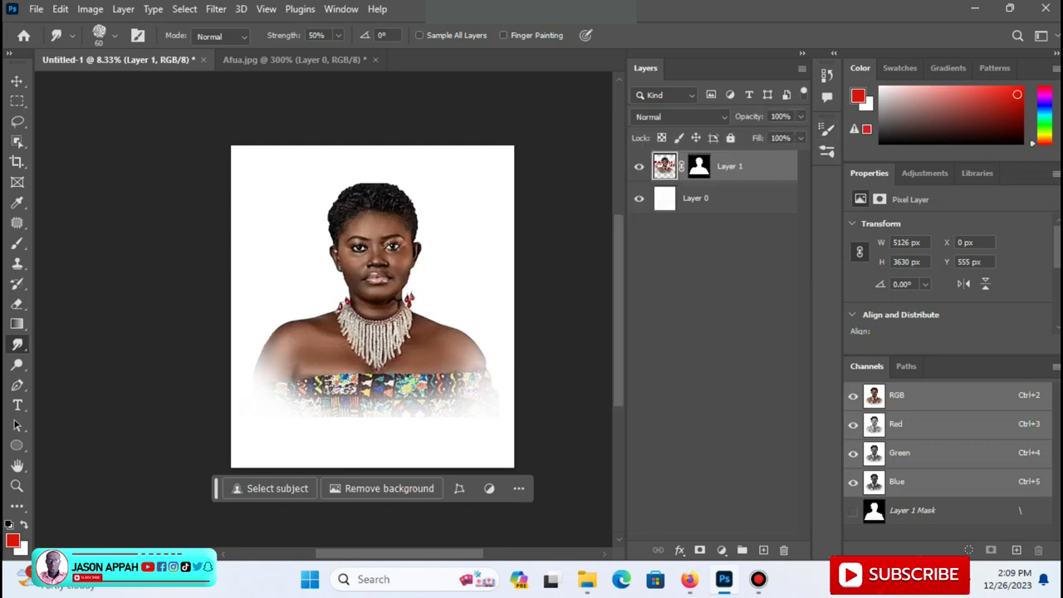
key("bracketright")
key("bracketright")
key("bracketright")
left_click(16, 486)
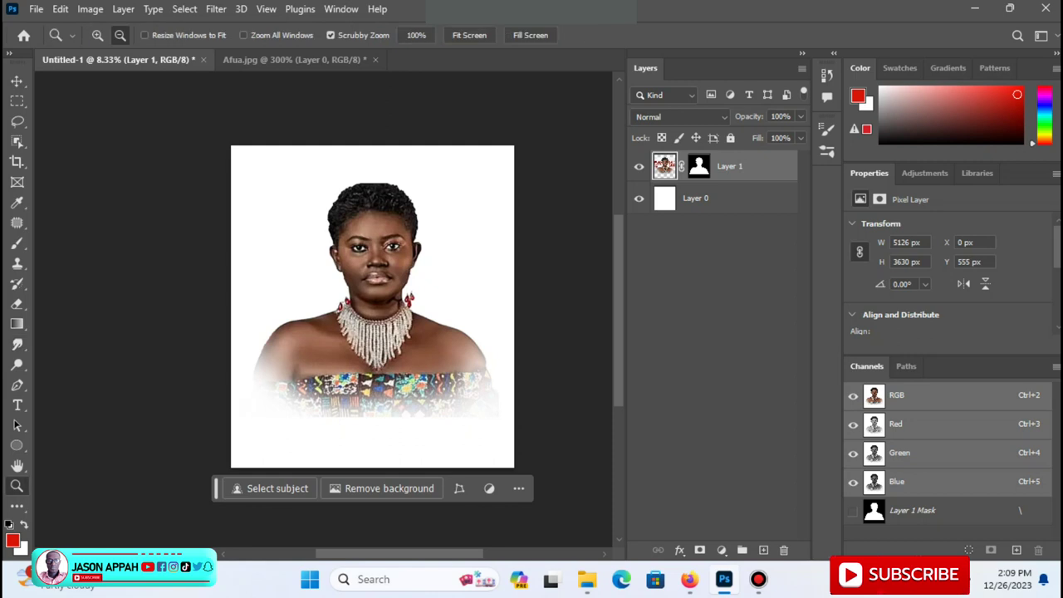
Step: Zoom in on the woman's face and return to Smudge with a 90 px brush
key("alt")
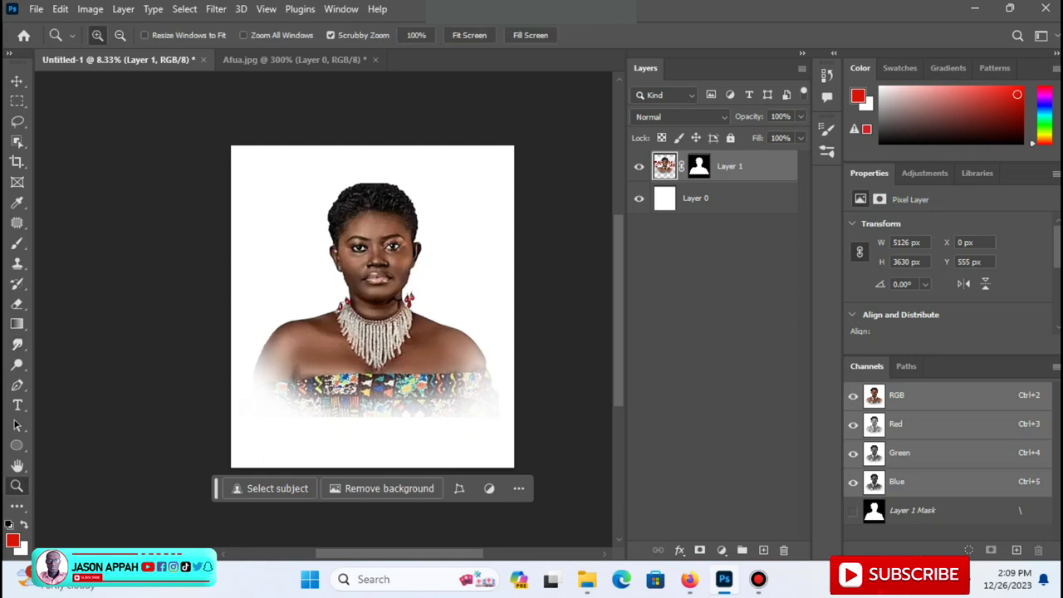
left_click(375, 213)
left_click(371, 245)
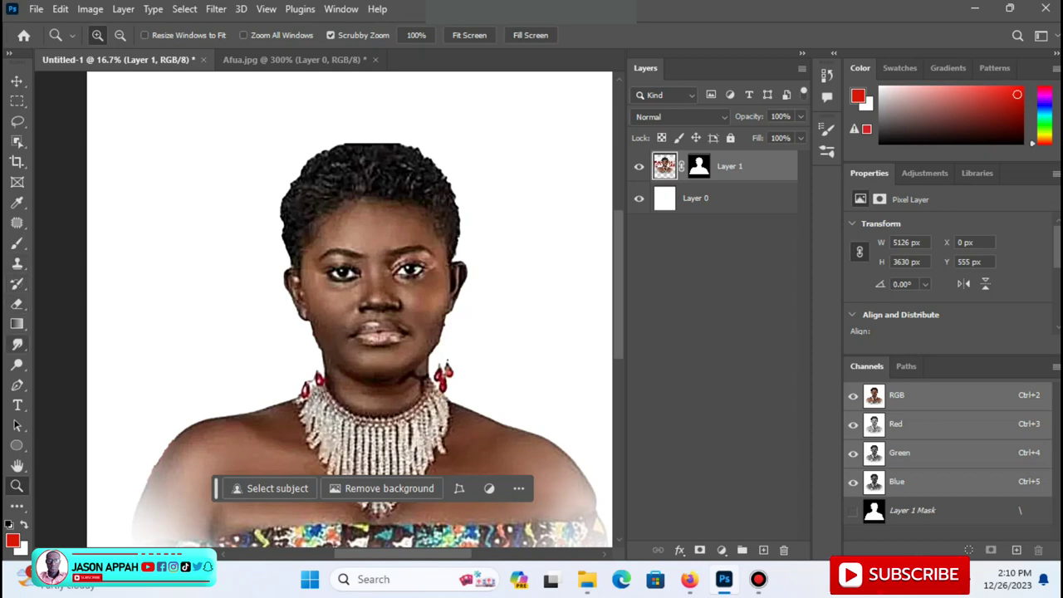
left_click(16, 343)
key("bracketleft")
key("bracketleft")
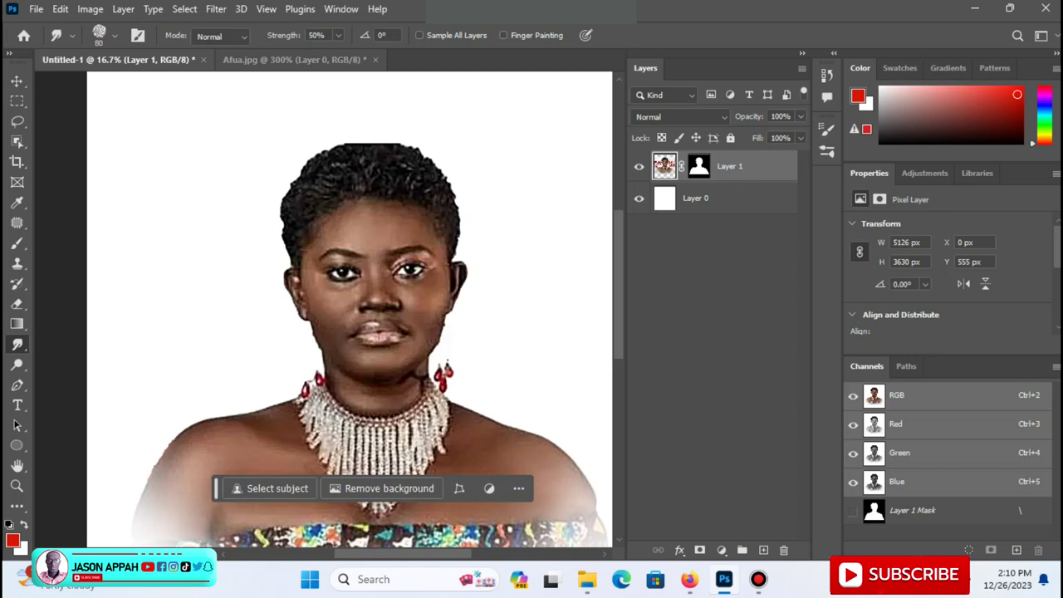
Step: Raise the smudge strength to 72%, then zoom closer on the face
left_click(337, 34)
left_click_drag(339, 52, 354, 54)
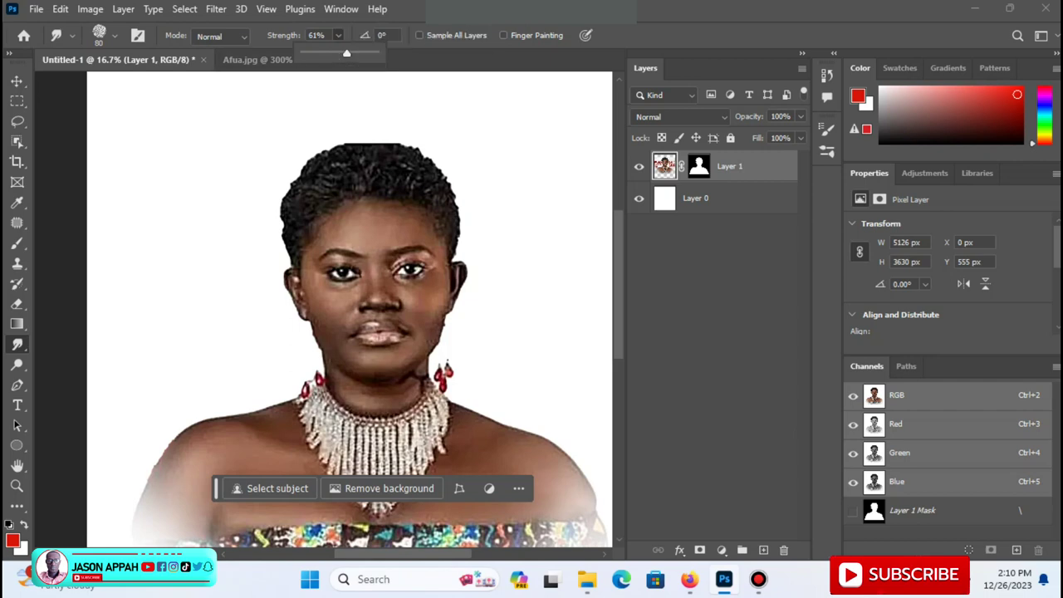
left_click(346, 52)
left_click_drag(346, 52, 354, 52)
key("Return")
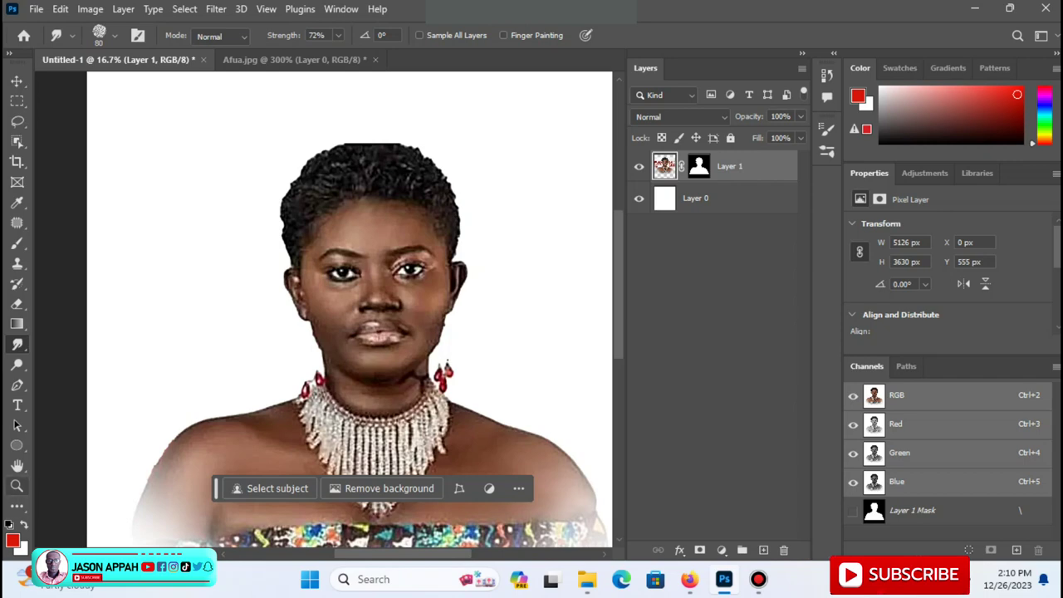
left_click(17, 485)
left_click(323, 262)
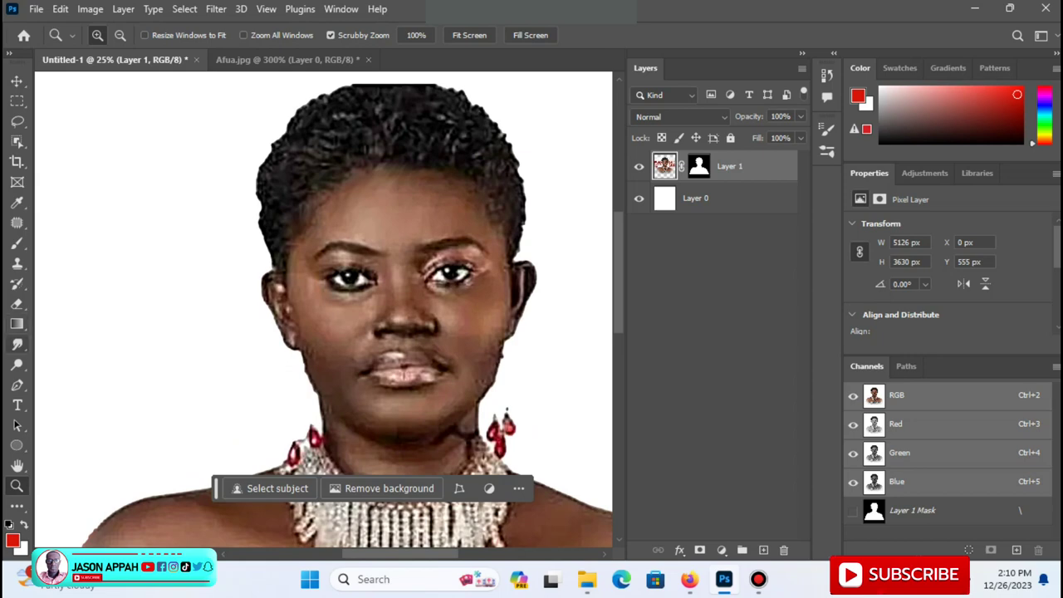
Step: Return to the Smudge tool and reduce the brush to about 50 px
left_click(16, 343)
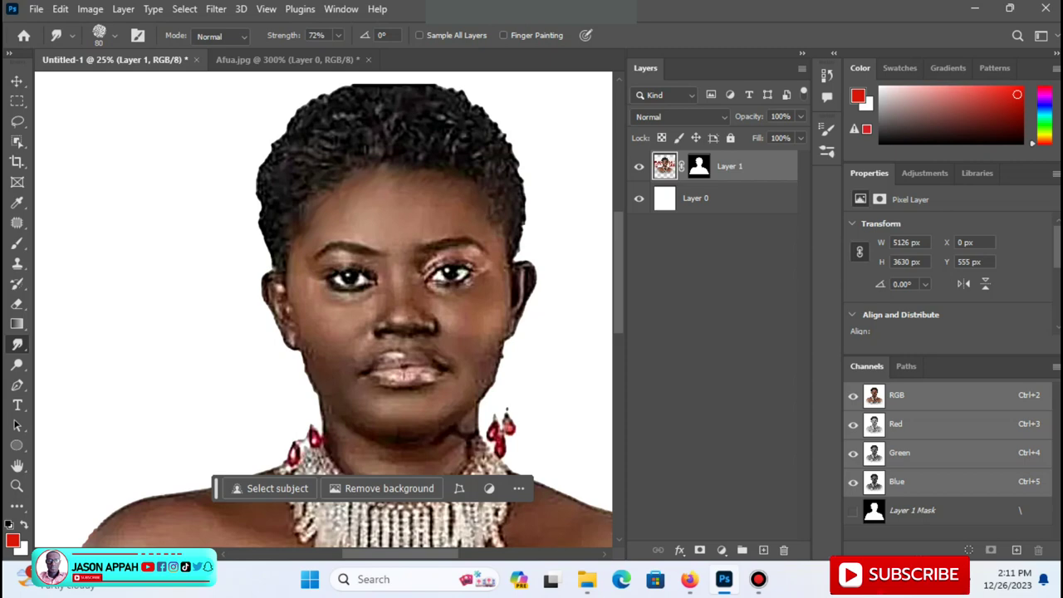
key("bracketleft")
key("bracketleft")
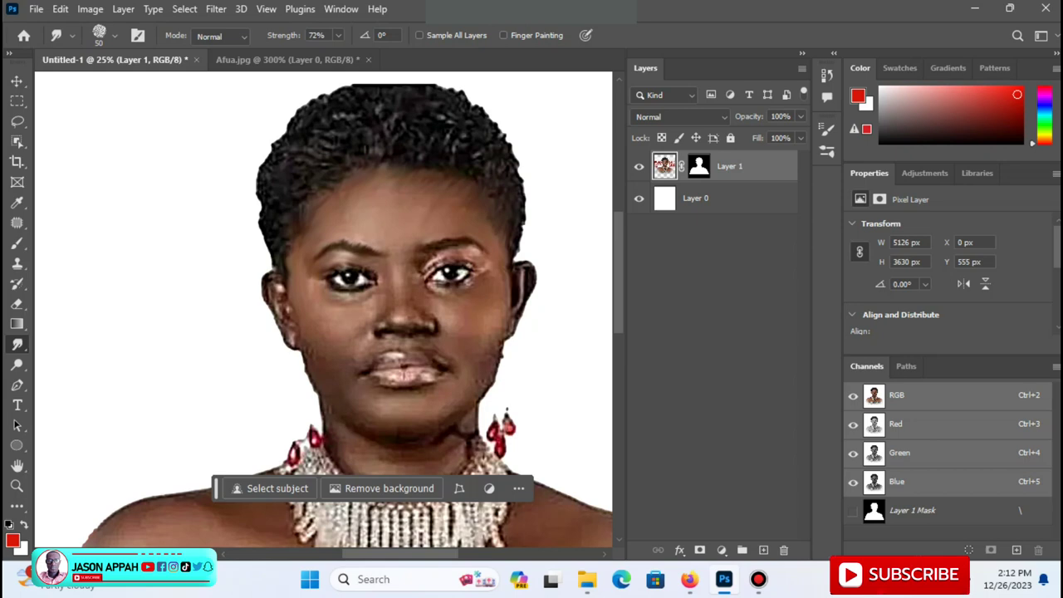
left_click(337, 35)
Step: Set smudge strength to 100% and blend the left cheek, jaw and chin
left_click_drag(339, 52, 355, 53)
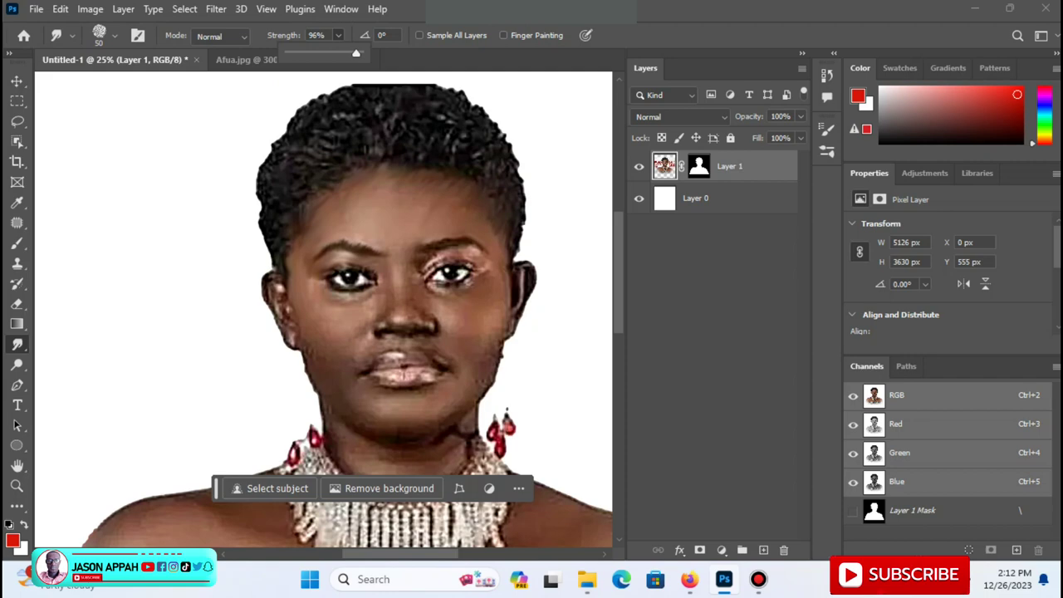
left_click(347, 242)
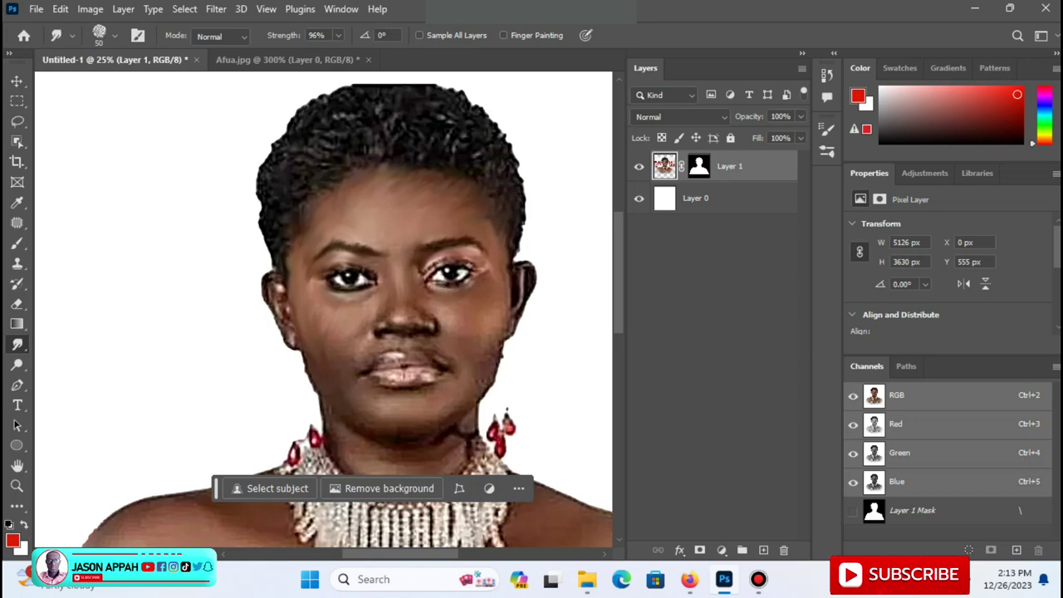
key("0")
left_click_drag(313, 390, 345, 331)
left_click_drag(353, 372, 353, 358)
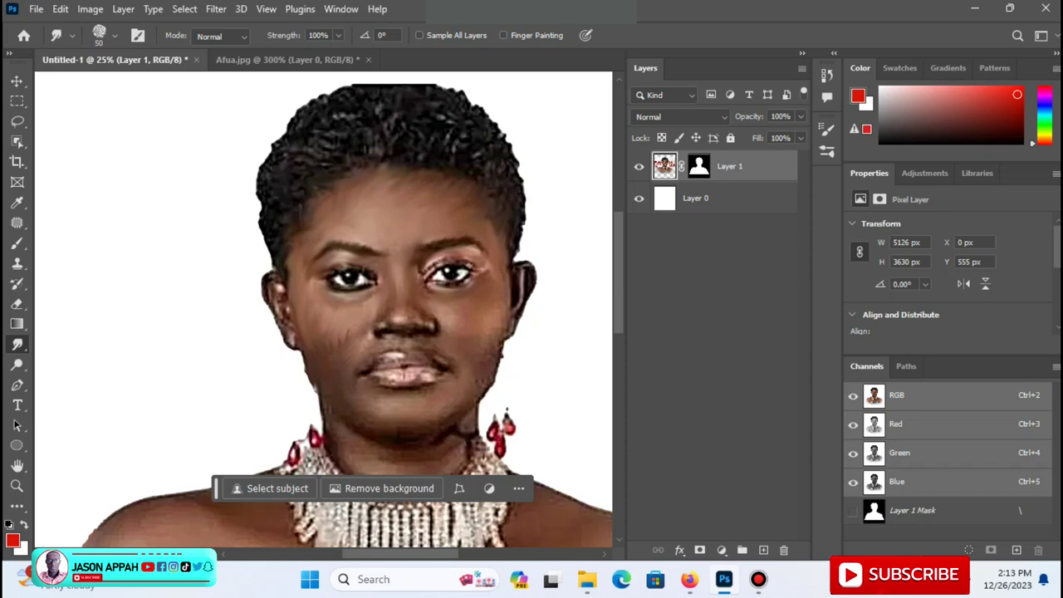
left_click_drag(376, 432, 405, 396)
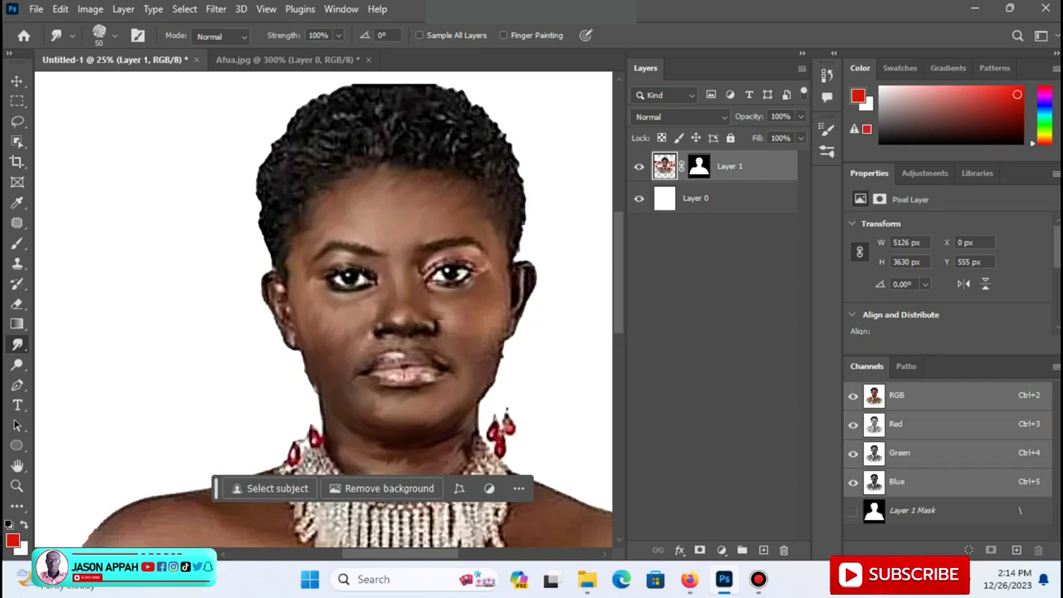
Step: Zoom to the eyes and smear the left upper eyelid with a 20 px smudge brush
key("z")
left_click(409, 225)
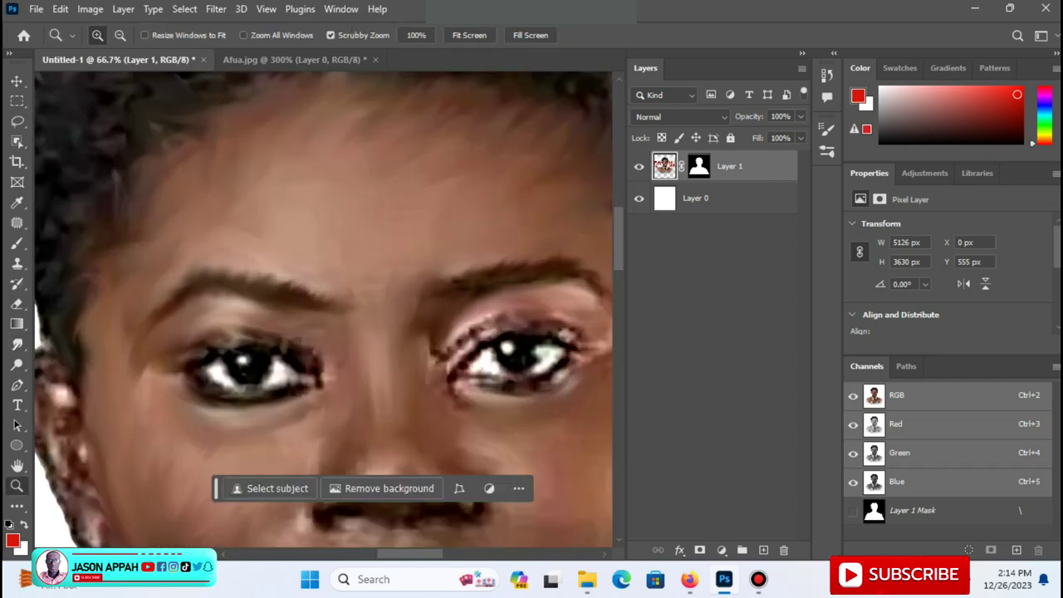
left_click(17, 344)
right_click(17, 344)
left_click(79, 373)
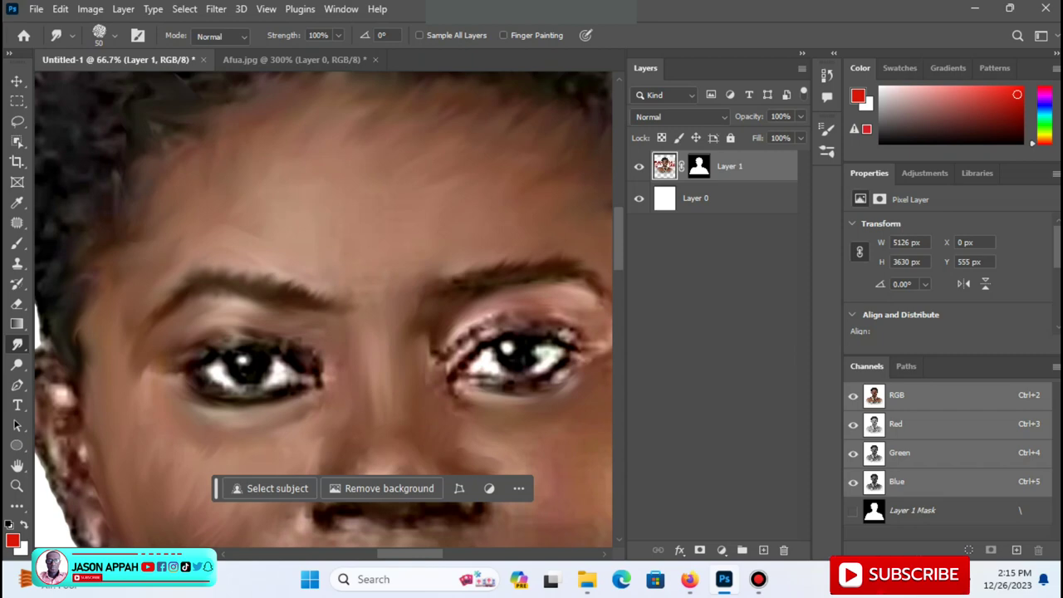
key("bracketleft")
key("bracketleft")
key("bracketleft")
key("bracketright")
left_click_drag(253, 335, 218, 335)
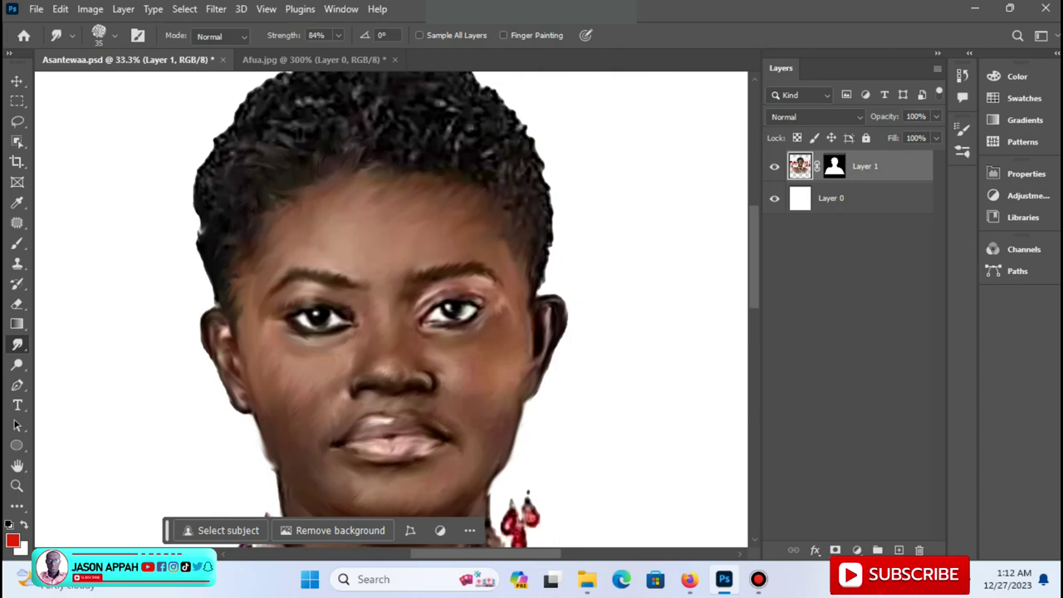
Step: Smudge the hair edge, its top edge and upper hair texture on Layer 1's pixels
left_click_drag(210, 181, 208, 193)
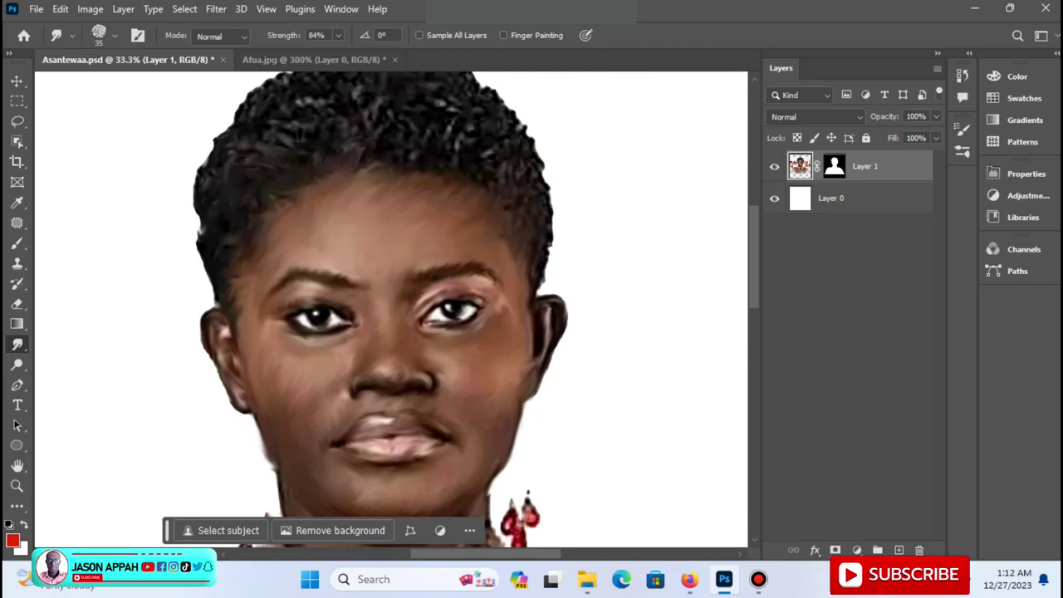
left_click(834, 166)
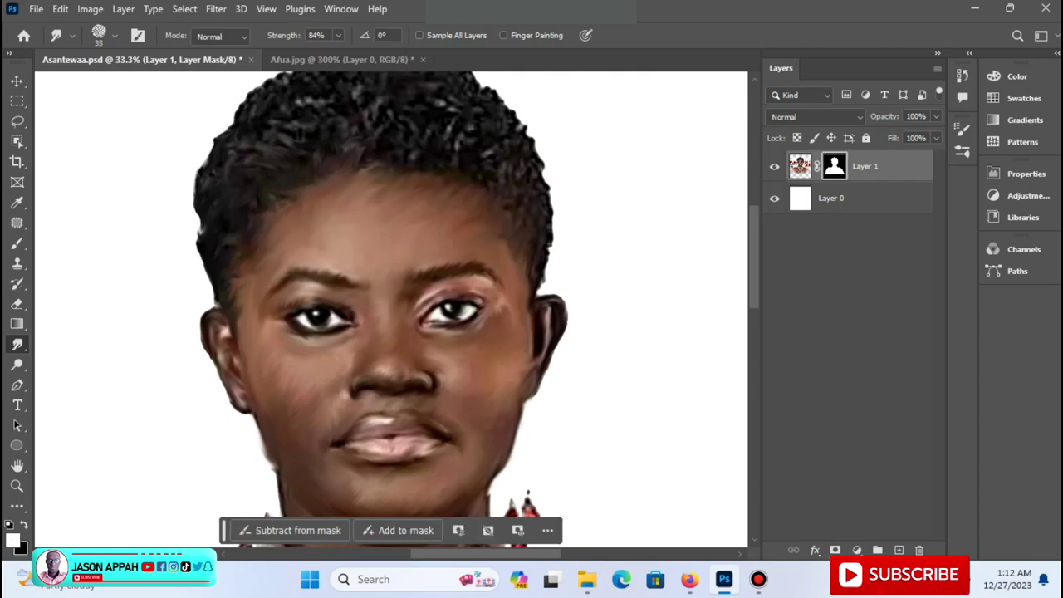
key("ctrl+2")
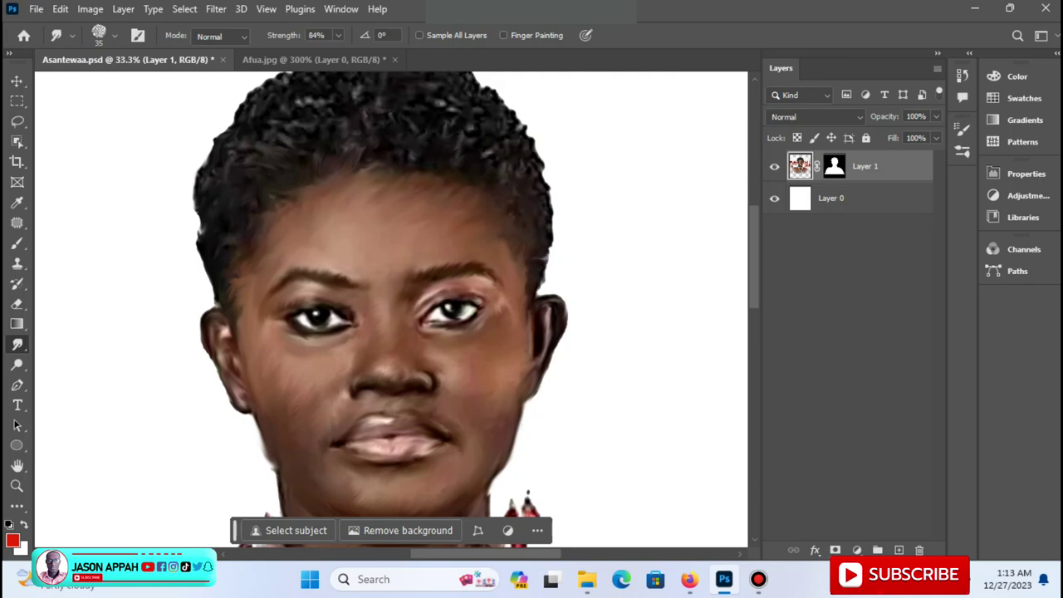
left_click_drag(288, 104, 281, 77)
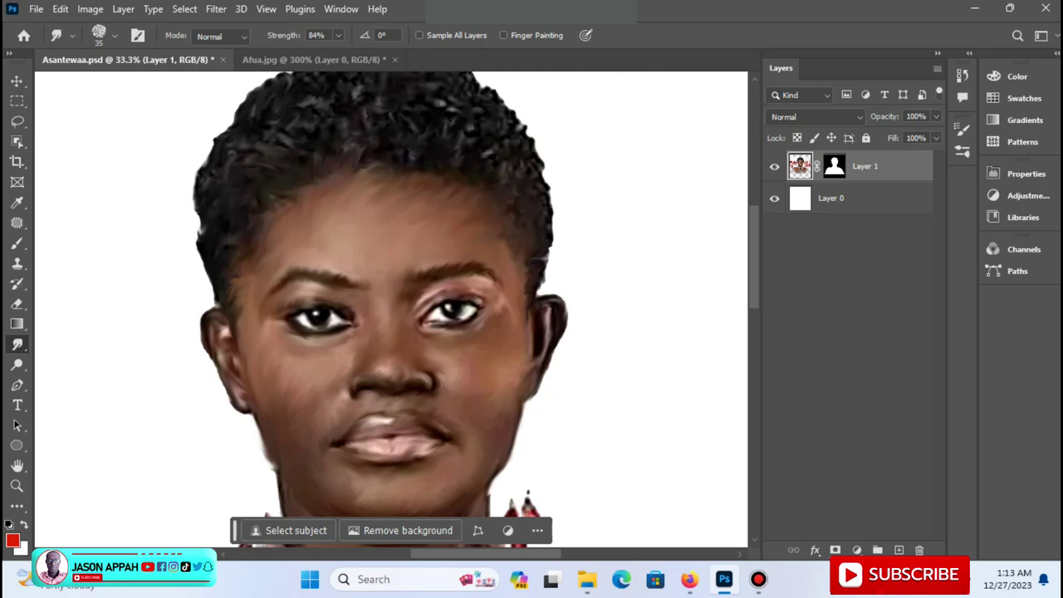
mouse_move(366, 166)
left_mouse_down()
mouse_move(510, 129)
mouse_move(546, 217)
left_mouse_up()
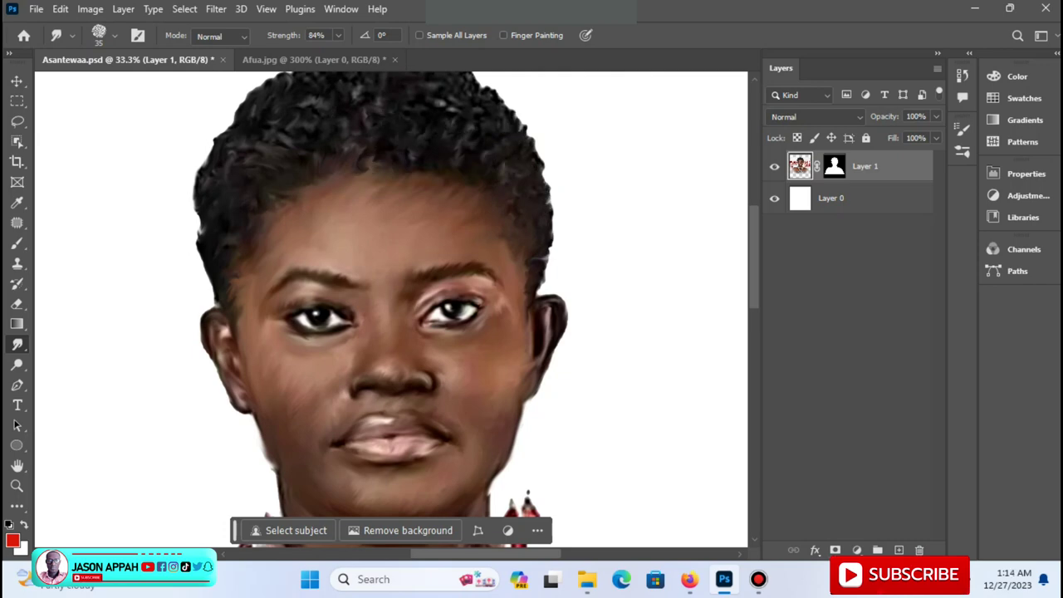
Step: Smudge the top-right and right edges of the hair
scroll(346, 174, "up", 2)
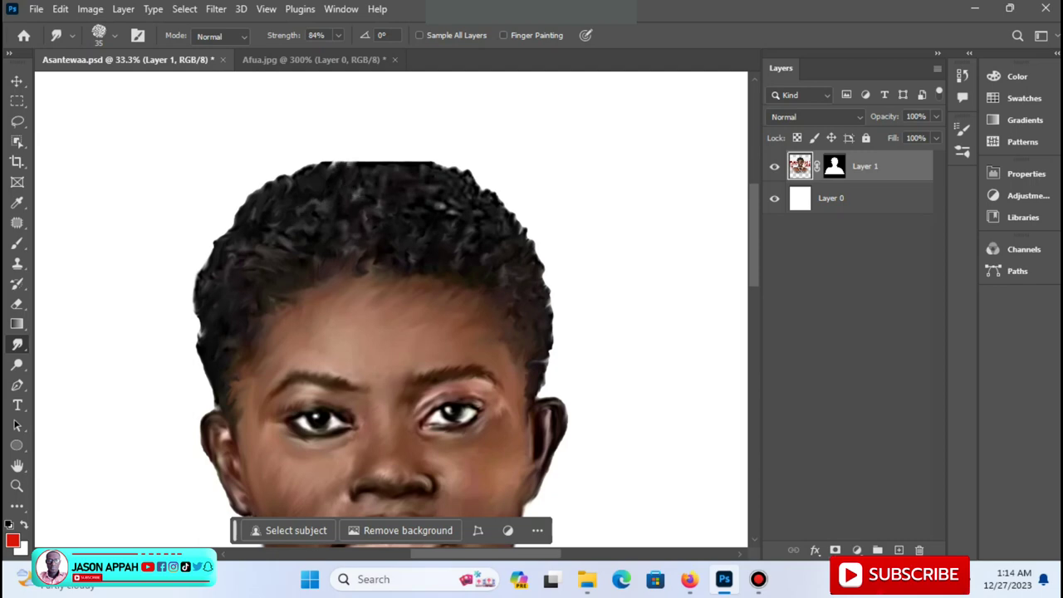
left_click_drag(453, 176, 503, 228)
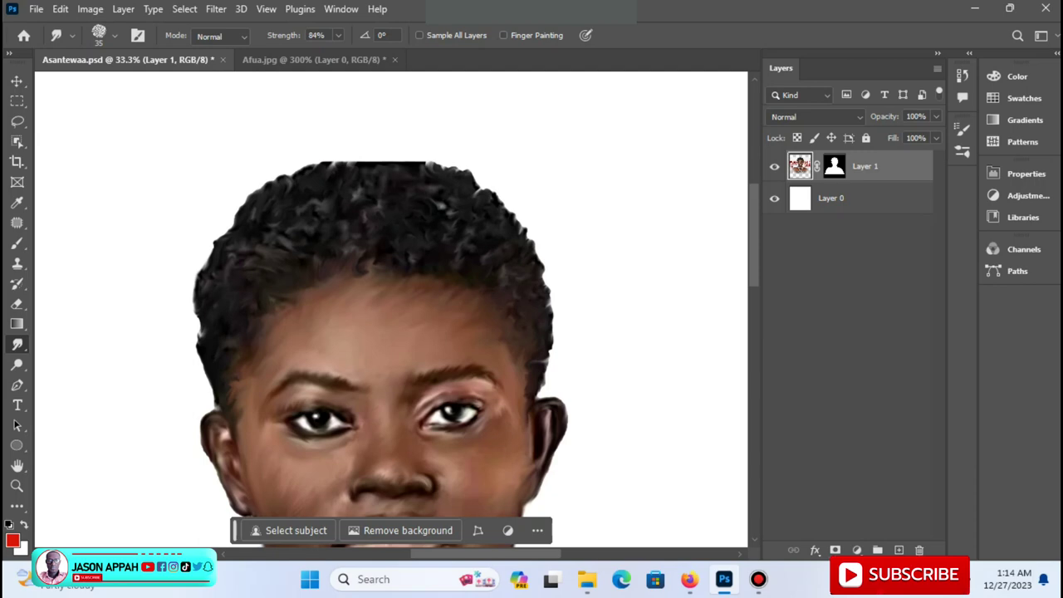
left_click_drag(548, 295, 532, 425)
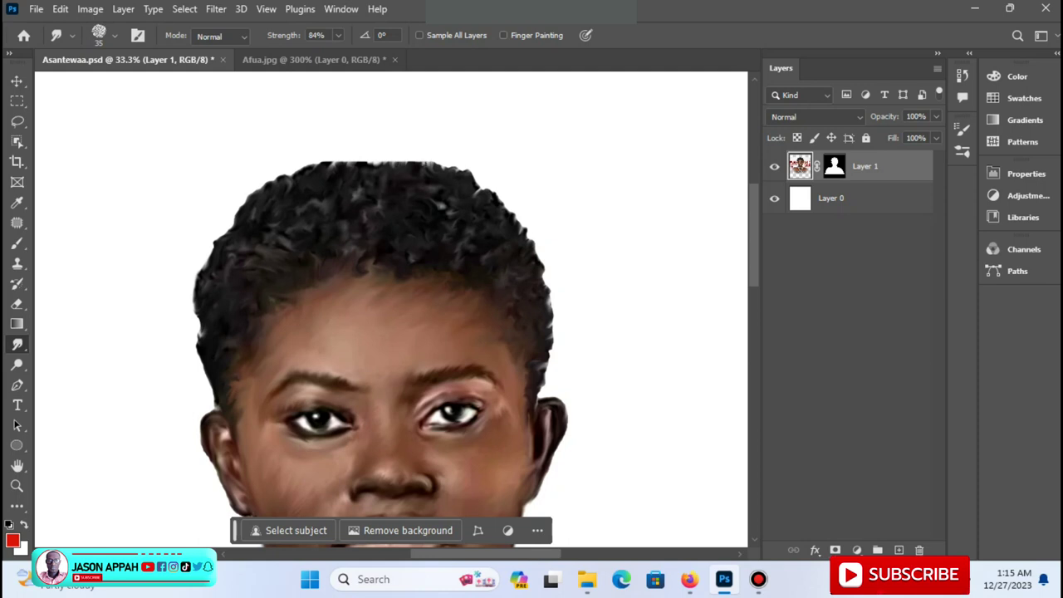
Step: Soften the hair outline on the layer mask, then return to Layer 1's pixels
key("ctrl+backslash")
mouse_move(479, 189)
left_mouse_down()
mouse_move(247, 202)
mouse_move(212, 256)
mouse_move(210, 390)
left_mouse_up()
left_click_drag(551, 312, 549, 365)
left_click_drag(541, 407, 539, 381)
mouse_move(544, 292)
left_mouse_down()
mouse_move(452, 168)
mouse_move(477, 191)
left_mouse_up()
left_click_drag(277, 181, 266, 191)
key("ctrl+2")
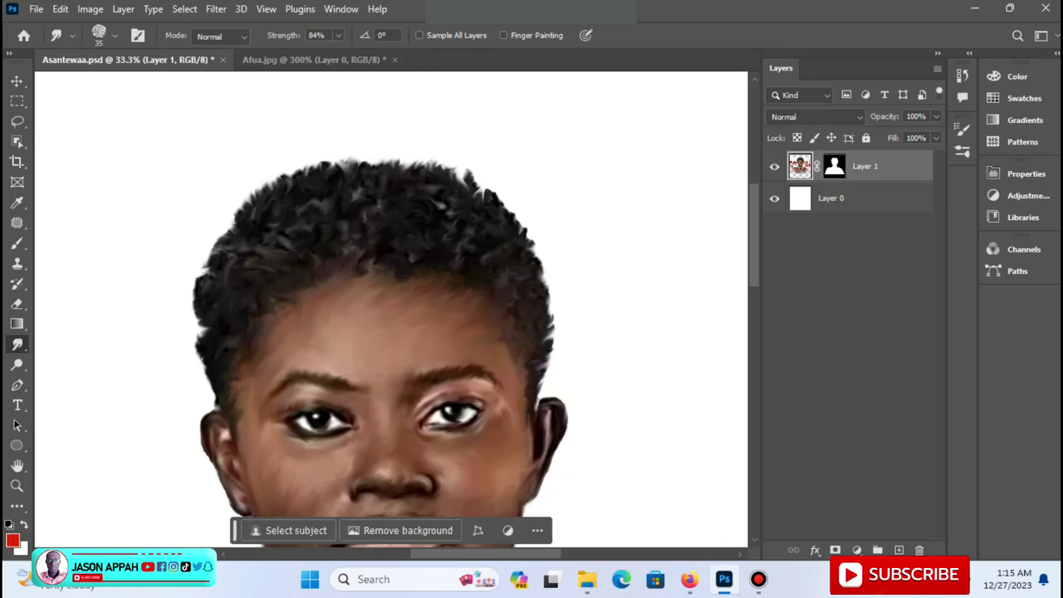
scroll(532, 274, "down", 3)
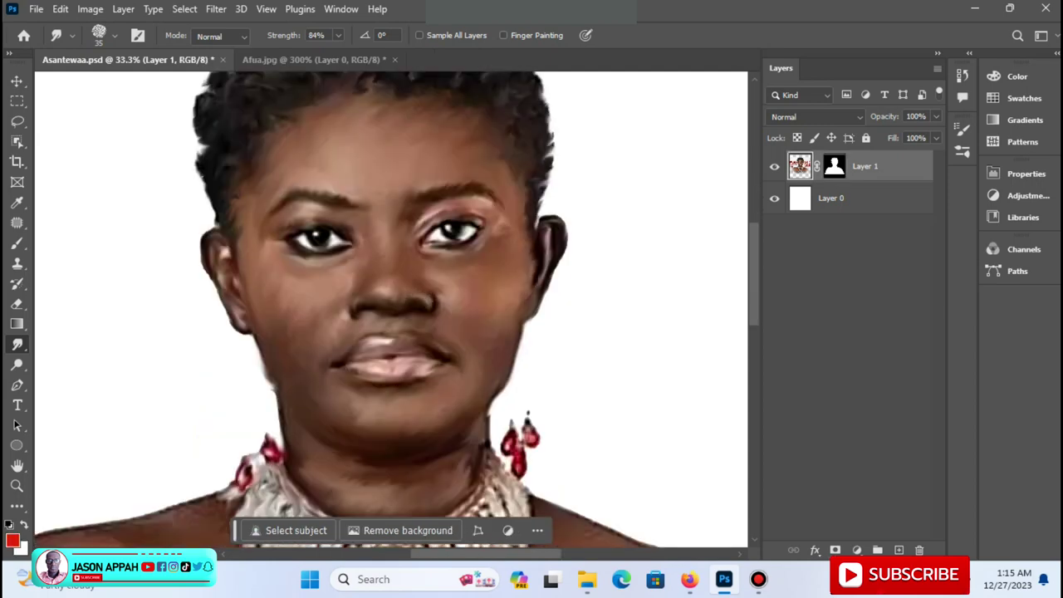
Step: Smudge the right, left and central necklace strands into vertical streaks
scroll(523, 282, "down", 3)
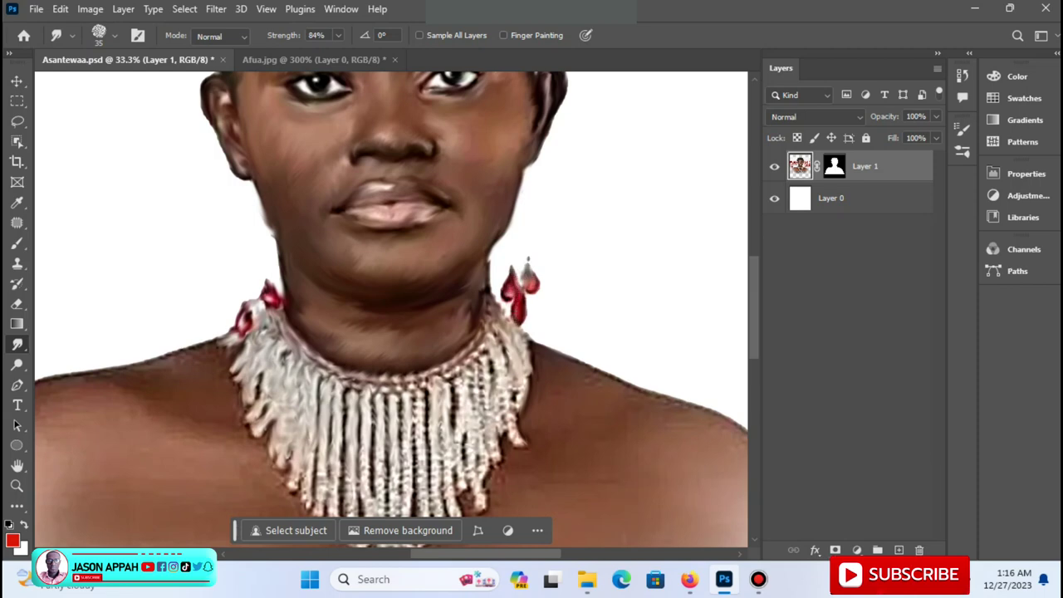
left_click_drag(433, 435, 448, 511)
left_click_drag(459, 397, 461, 502)
mouse_move(474, 362)
left_mouse_down()
mouse_move(475, 461)
mouse_move(491, 465)
left_mouse_up()
left_click_drag(508, 390, 511, 449)
left_click_drag(514, 320, 521, 415)
mouse_move(286, 348)
left_mouse_down()
mouse_move(250, 425)
mouse_move(324, 513)
left_mouse_up()
scroll(390, 307, "down", 3)
left_click_drag(407, 257, 405, 410)
left_click_drag(388, 291, 390, 390)
left_click_drag(367, 322, 370, 412)
left_click_drag(372, 297, 380, 392)
left_click_drag(352, 326, 352, 407)
mouse_move(323, 337)
left_mouse_down()
mouse_move(336, 387)
mouse_move(404, 416)
left_mouse_up()
Step: Smear the lower and outer necklace strands, strand tips and earring further
left_click_drag(415, 357, 416, 407)
left_click_drag(440, 366, 447, 392)
left_click_drag(442, 319, 455, 381)
left_click_drag(482, 221, 483, 274)
left_click_drag(451, 238, 453, 290)
left_click_drag(338, 321, 340, 390)
left_click_drag(358, 365, 361, 404)
left_click_drag(249, 274, 271, 315)
left_click_drag(250, 226, 240, 247)
left_click_drag(498, 216, 498, 297)
left_click_drag(498, 170, 521, 307)
mouse_move(511, 265)
left_mouse_down()
mouse_move(494, 332)
mouse_move(425, 405)
left_mouse_up()
left_click_drag(400, 322, 415, 412)
left_click_drag(332, 332, 334, 374)
mouse_move(274, 148)
left_mouse_down()
mouse_move(232, 192)
mouse_move(162, 217)
left_mouse_up()
Step: Enlarge the smudge brush to 60 and blend strand tips into the patterned top
key("bracketright")
key("bracketright")
key("bracketright")
left_click_drag(278, 320, 304, 368)
mouse_move(340, 405)
left_mouse_down()
mouse_move(365, 440)
mouse_move(264, 445)
left_mouse_up()
mouse_move(286, 349)
left_mouse_down()
mouse_move(242, 286)
mouse_move(116, 251)
left_mouse_up()
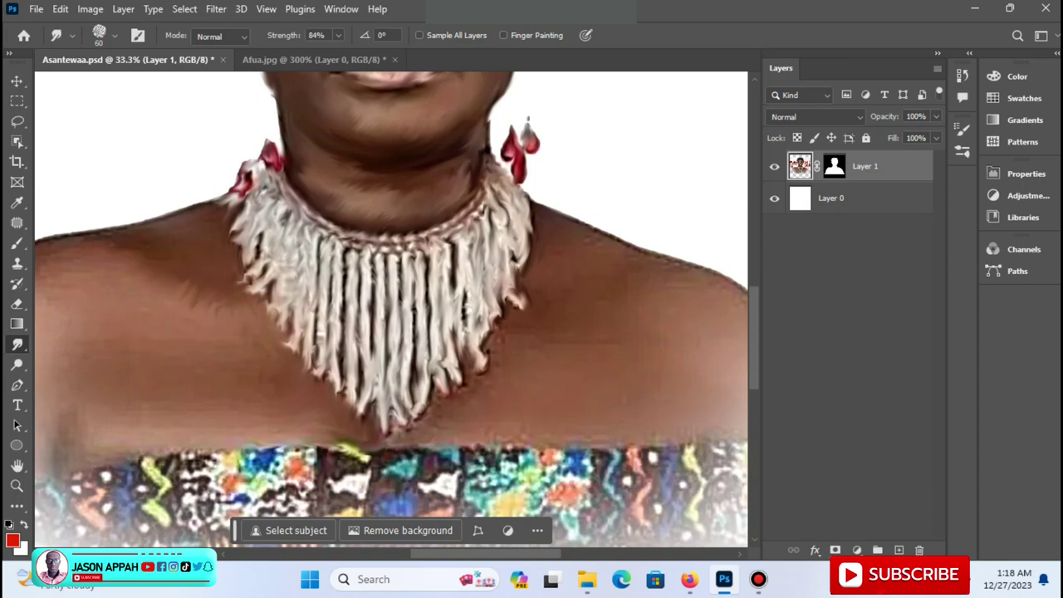
Step: At 100% strength, smear the patterned top's edge and the left shoulder edge
key("0")
left_click_drag(283, 444, 83, 472)
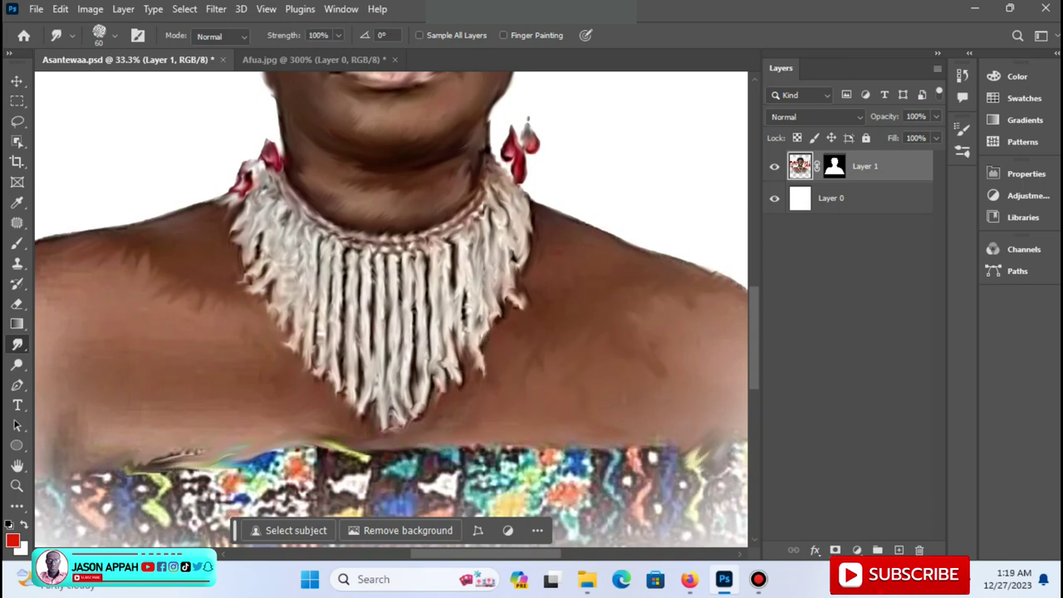
mouse_move(312, 434)
left_mouse_down()
mouse_move(51, 448)
mouse_move(215, 440)
left_mouse_up()
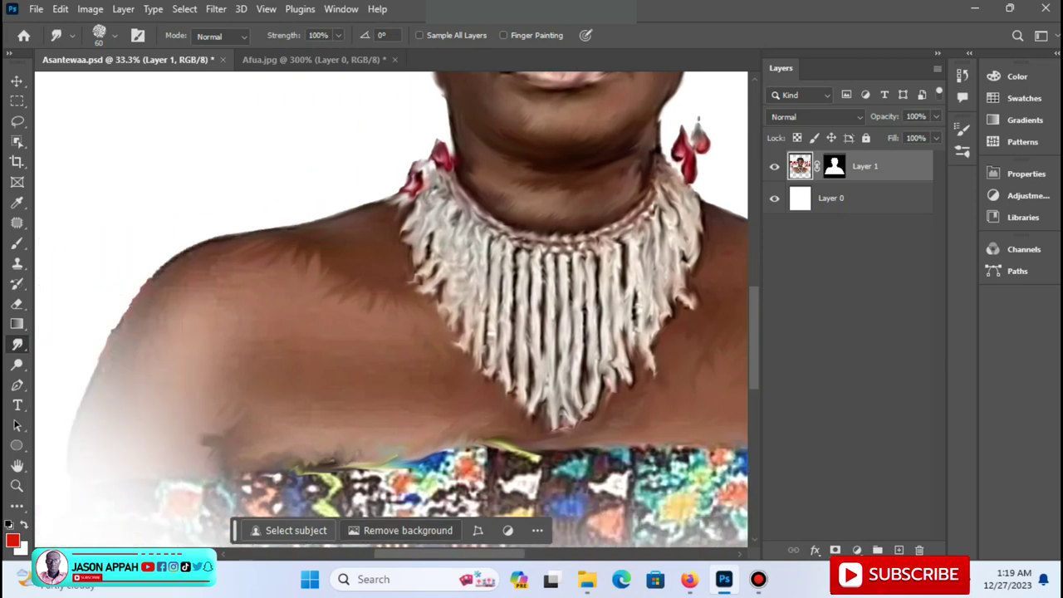
mouse_move(236, 241)
left_mouse_down()
mouse_move(158, 274)
mouse_move(87, 405)
left_mouse_up()
left_click_drag(161, 321, 143, 341)
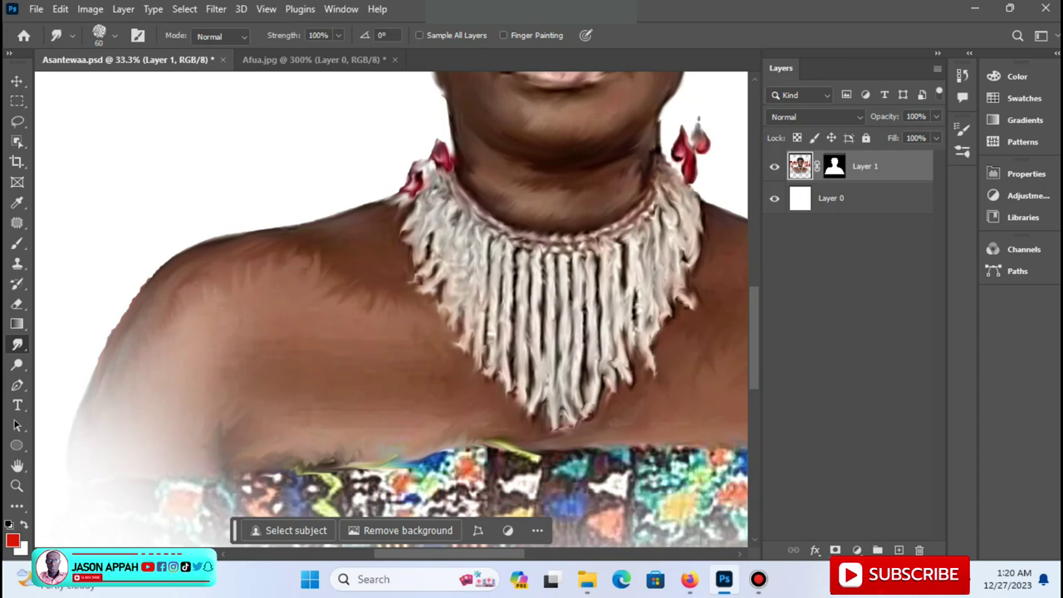
Step: On the layer mask, streak the left shoulder edge into the background
left_click(834, 166)
left_click_drag(119, 318, 96, 368)
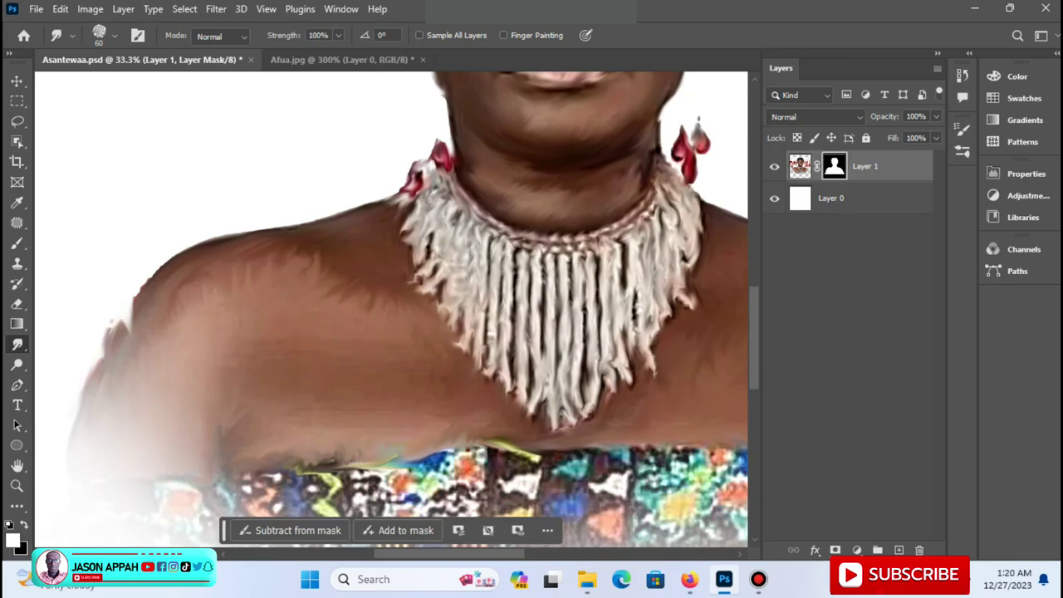
left_click_drag(130, 330, 123, 268)
left_click_drag(108, 373, 75, 292)
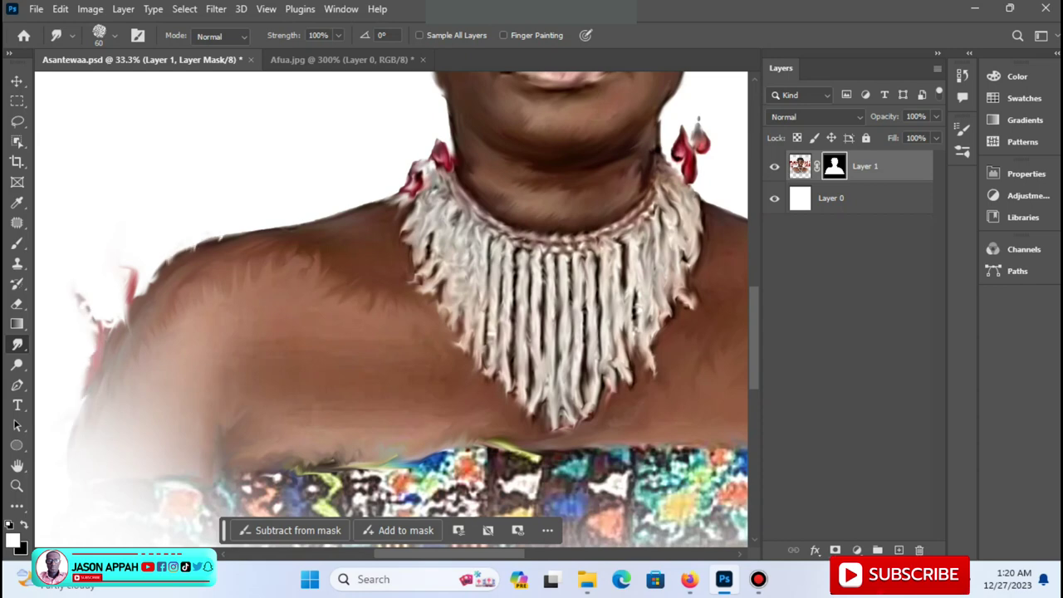
left_click_drag(166, 264, 282, 229)
mouse_move(207, 245)
left_mouse_down()
mouse_move(309, 224)
mouse_move(219, 248)
left_mouse_up()
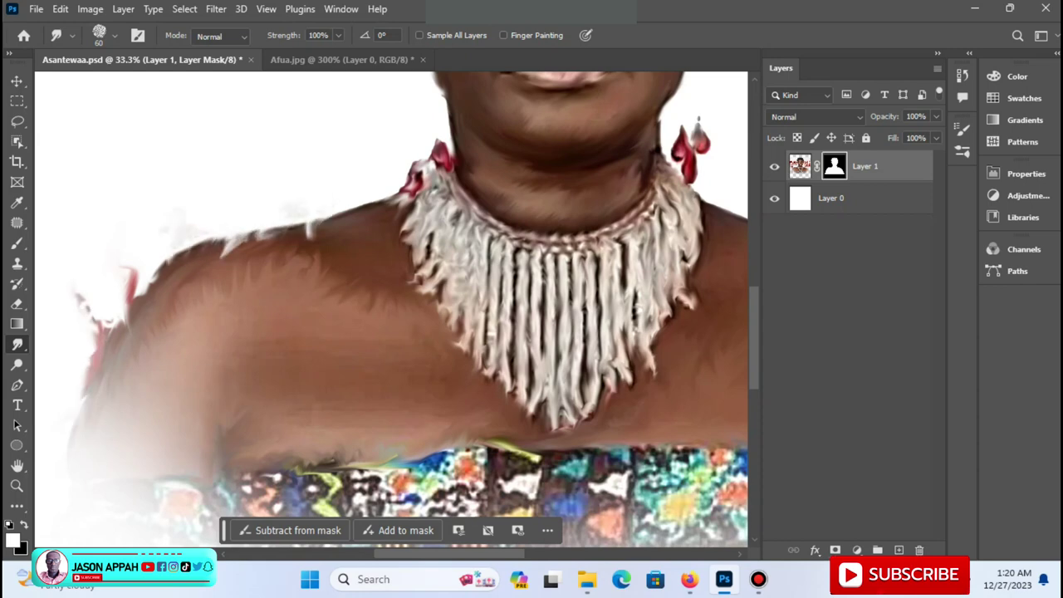
Step: On the layer pixels, streak the right shoulder's top edge and blend it into the cloth
left_click(799, 166)
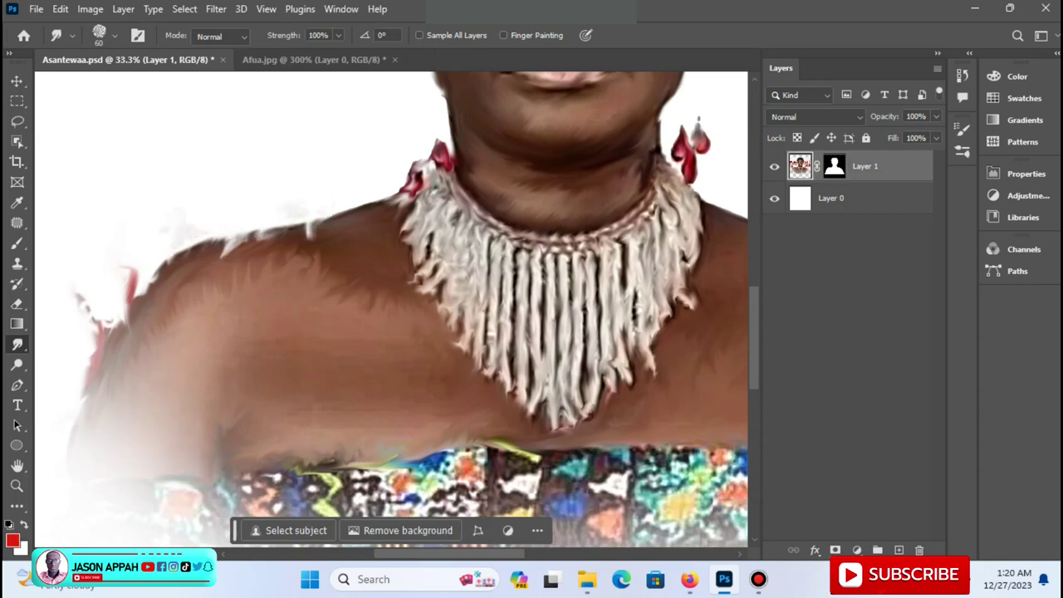
scroll(531, 440, "right", 5)
left_click_drag(648, 432, 680, 469)
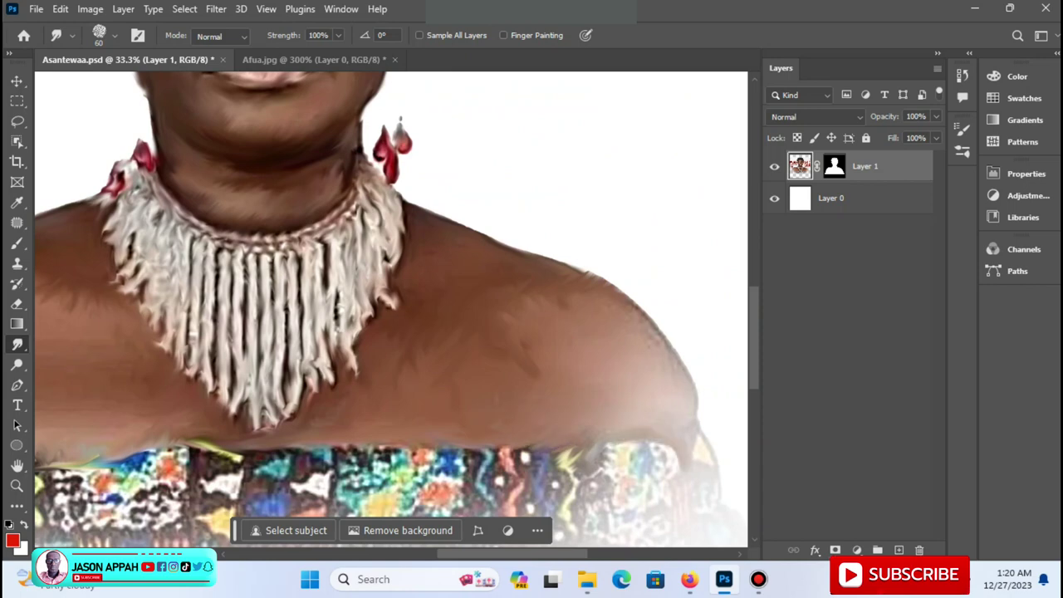
left_click_drag(606, 282, 669, 353)
left_click_drag(564, 264, 415, 211)
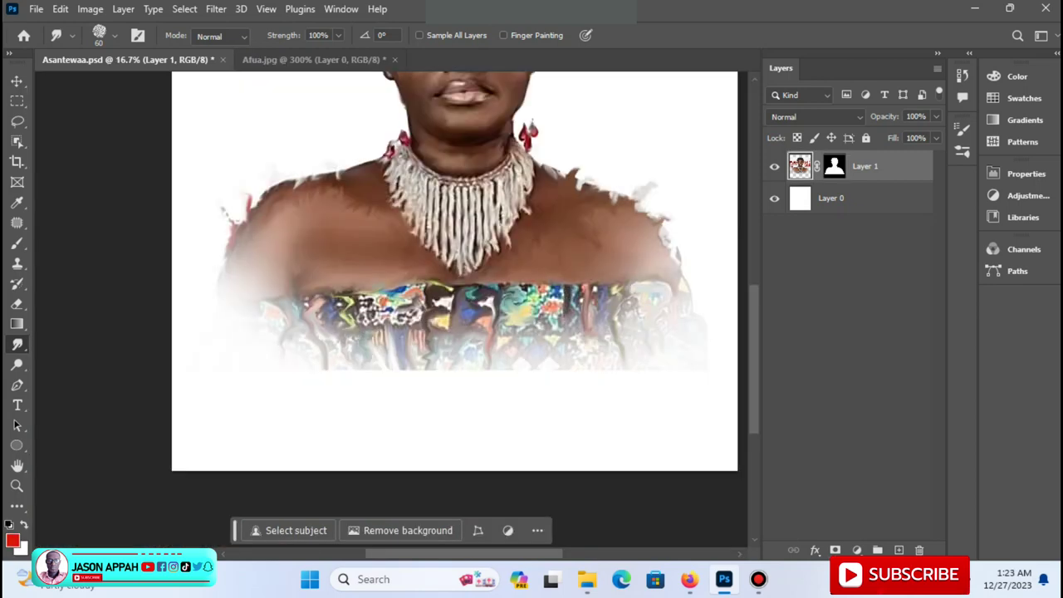
Step: Smudge the lower patterned cloth into streaks and a drip below the dress
left_click_drag(570, 287, 576, 365)
left_click_drag(355, 299, 348, 365)
left_click_drag(545, 355, 535, 286)
mouse_move(403, 330)
left_mouse_down()
mouse_move(402, 370)
mouse_move(357, 347)
mouse_move(404, 388)
left_mouse_up()
left_click_drag(503, 344, 489, 375)
mouse_move(382, 326)
left_mouse_down()
mouse_move(392, 290)
mouse_move(345, 315)
mouse_move(325, 353)
left_mouse_up()
Step: Pull more drips from the dress edges while toggling Layer 1's mask, then float the Layers panel
left_click(834, 166)
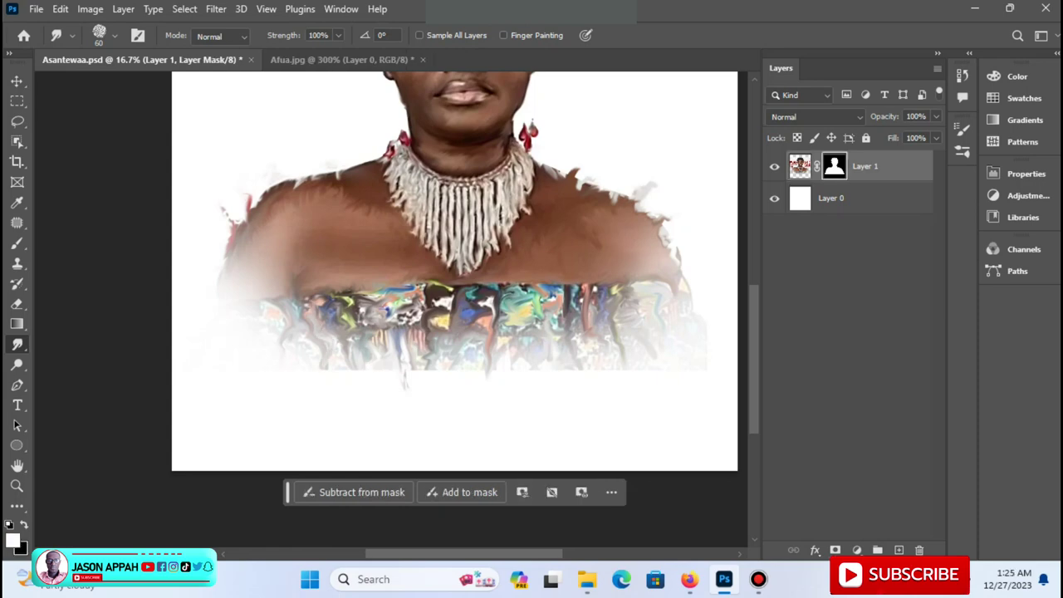
key("ctrl+2")
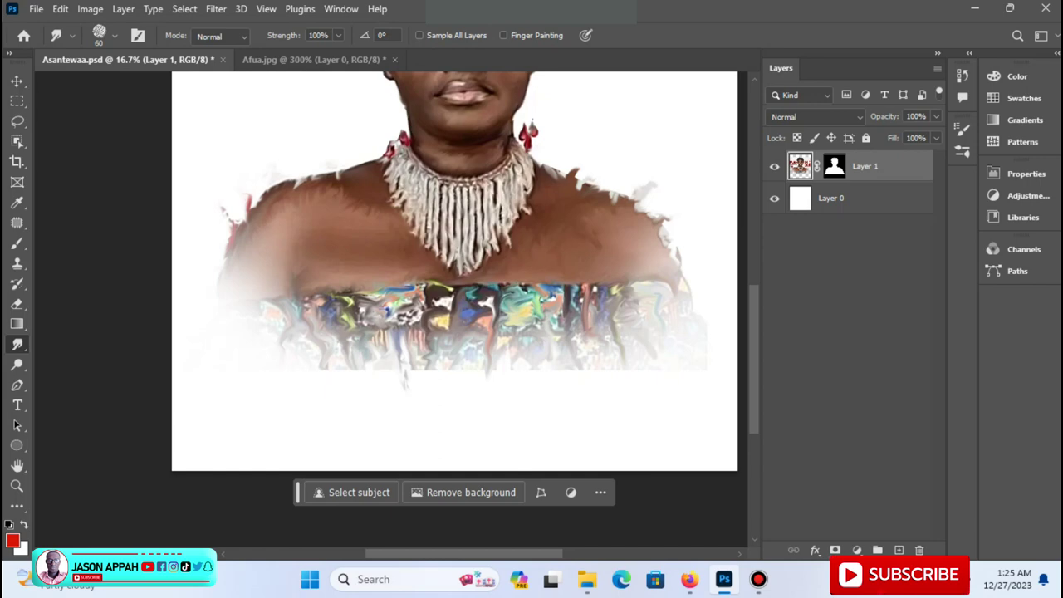
key("ctrl+backslash")
key("ctrl+2")
left_click_drag(624, 304, 671, 331)
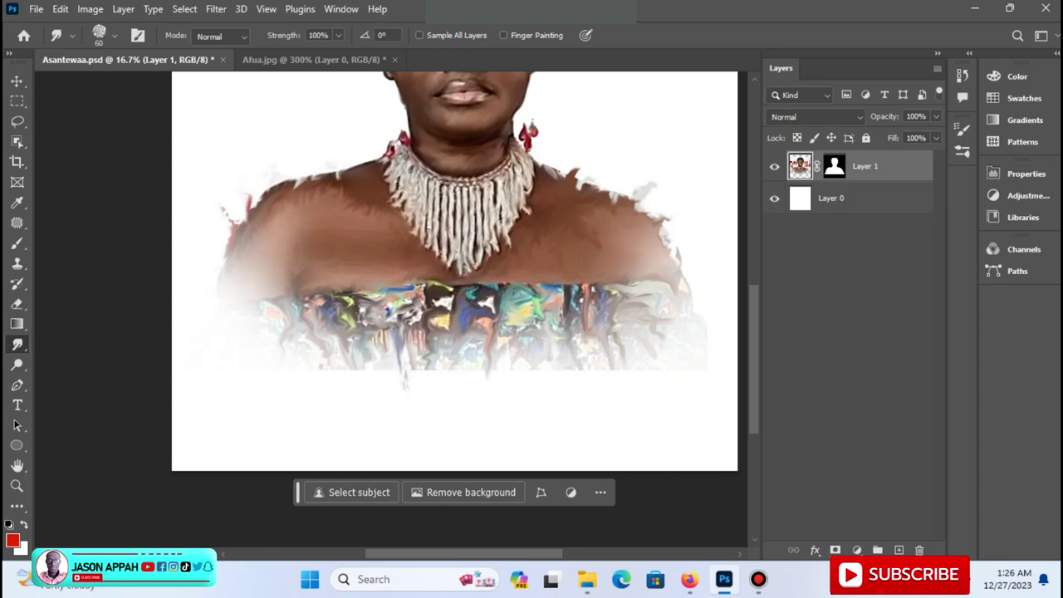
key("ctrl+backslash")
key("ctrl+2")
left_click_drag(483, 372, 480, 428)
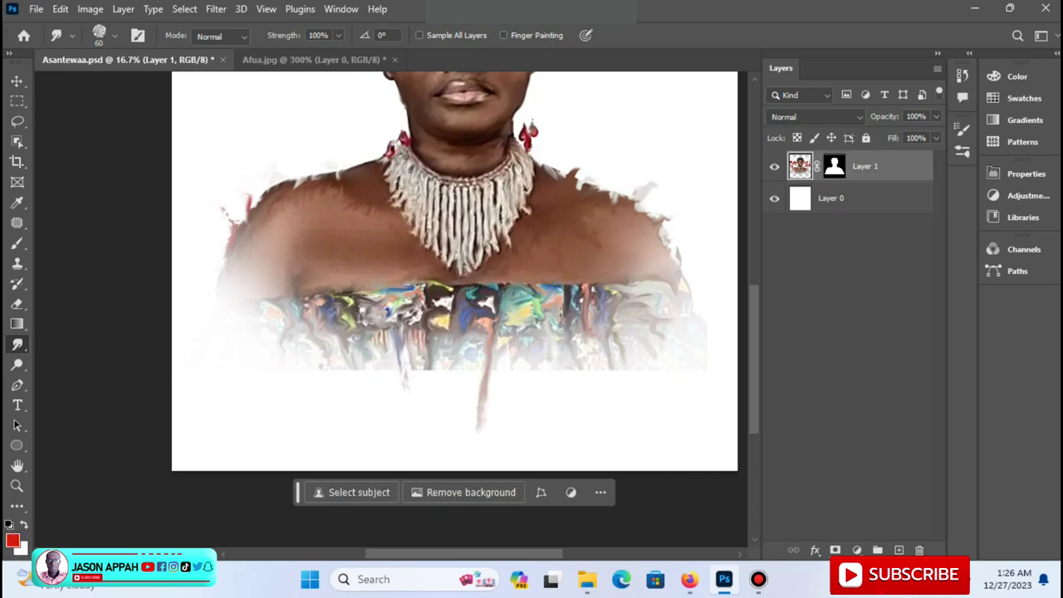
key("ctrl+backslash")
left_click_drag(429, 370, 431, 393)
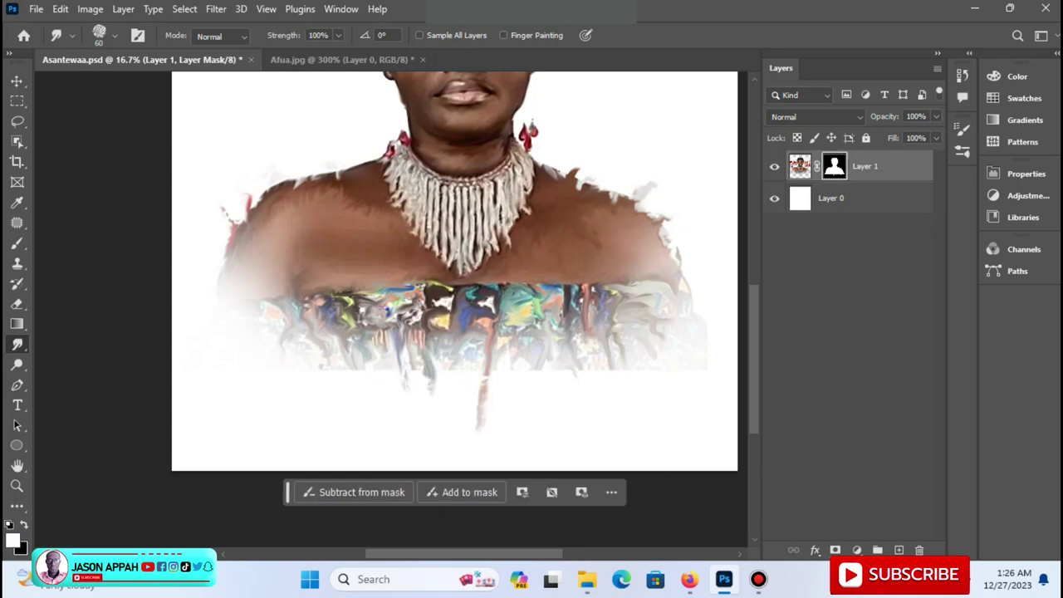
scroll(454, 307, "up", 5)
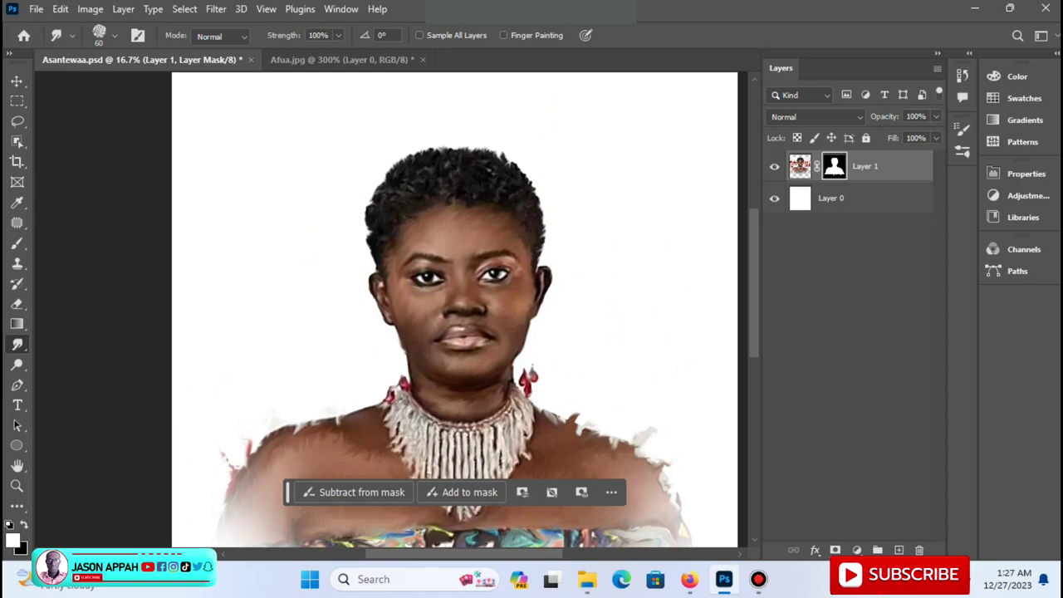
left_click_drag(780, 67, 742, 91)
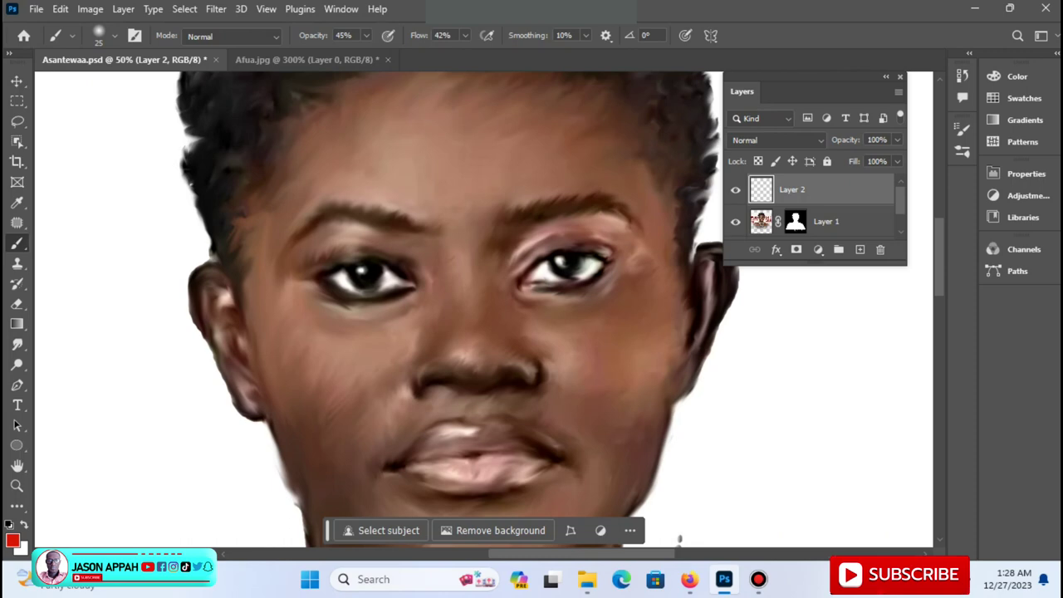
Step: Paint light highlights under both eyes with a smaller brush at 88% flow
left_click(13, 540)
left_click(384, 280)
left_click(366, 35)
left_click(465, 35)
left_click_drag(465, 52, 499, 53)
mouse_move(383, 270)
left_mouse_down()
mouse_move(406, 284)
mouse_move(383, 284)
left_mouse_up()
left_click_drag(555, 281, 577, 276)
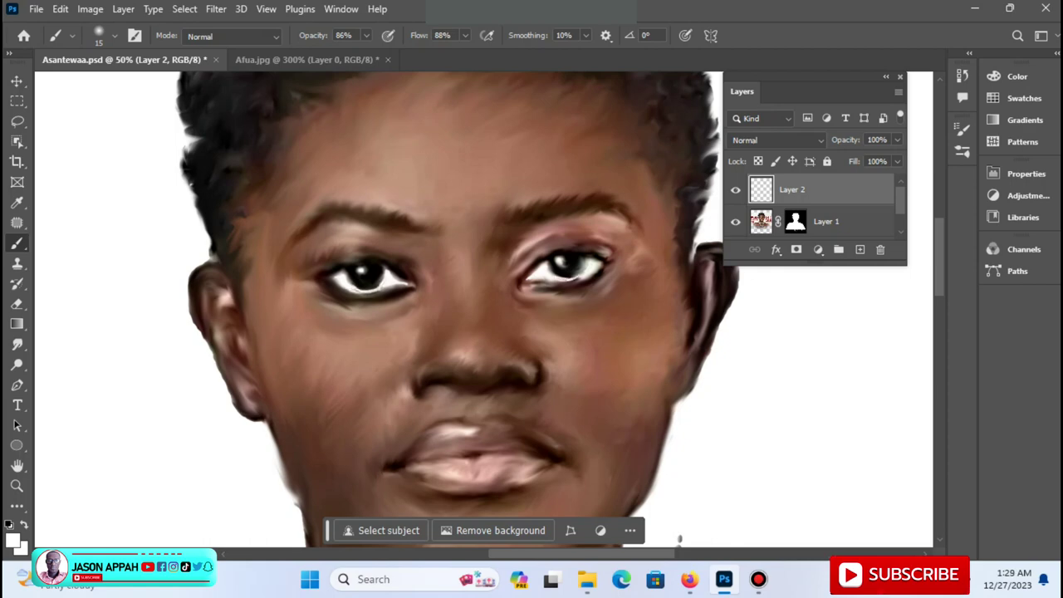
Step: Darken the right eye's lower lid line in black
left_click(12, 541)
left_click(33, 481)
left_click(370, 282)
left_click_drag(543, 285, 590, 279)
Step: Set the brush to 41% opacity and 94 px size
key("4")
key("1")
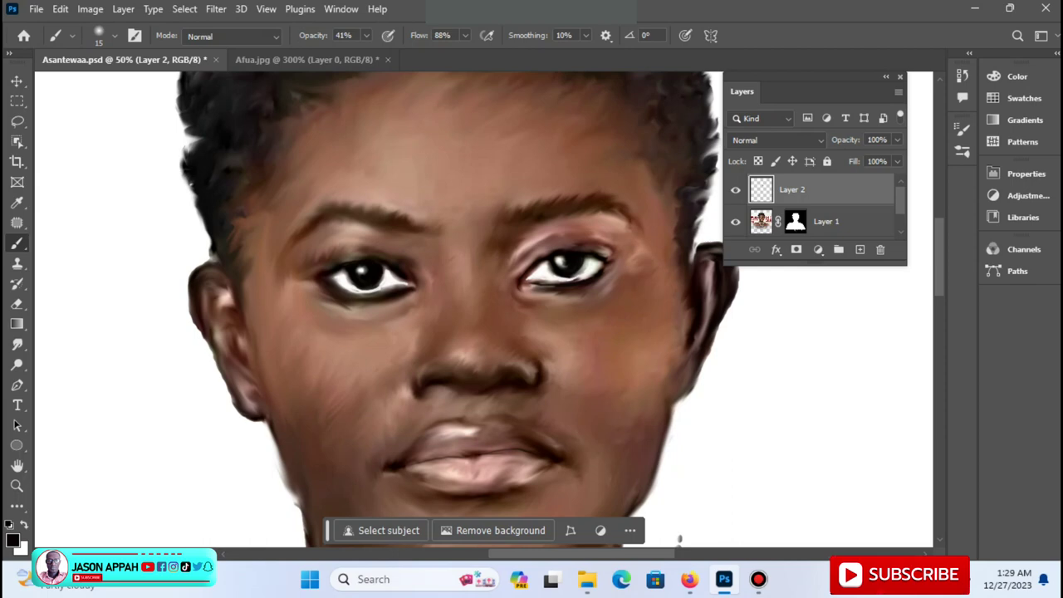
left_click(115, 35)
left_click_drag(97, 86, 135, 87)
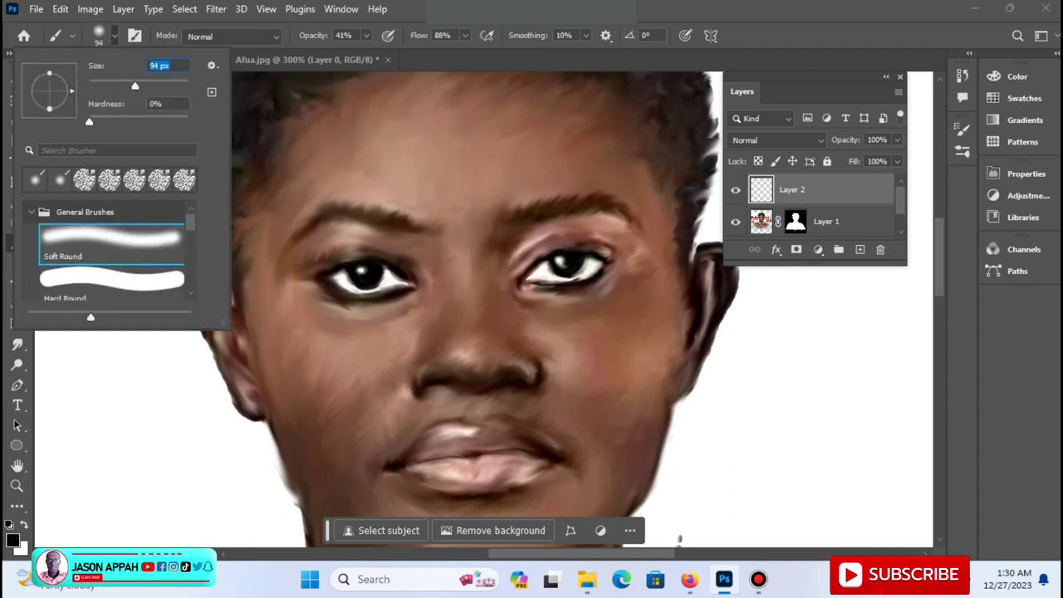
key("Return")
Step: Zoom out and apply Levels to Layer 1 with white input 226 and midtone 0.86
key("z")
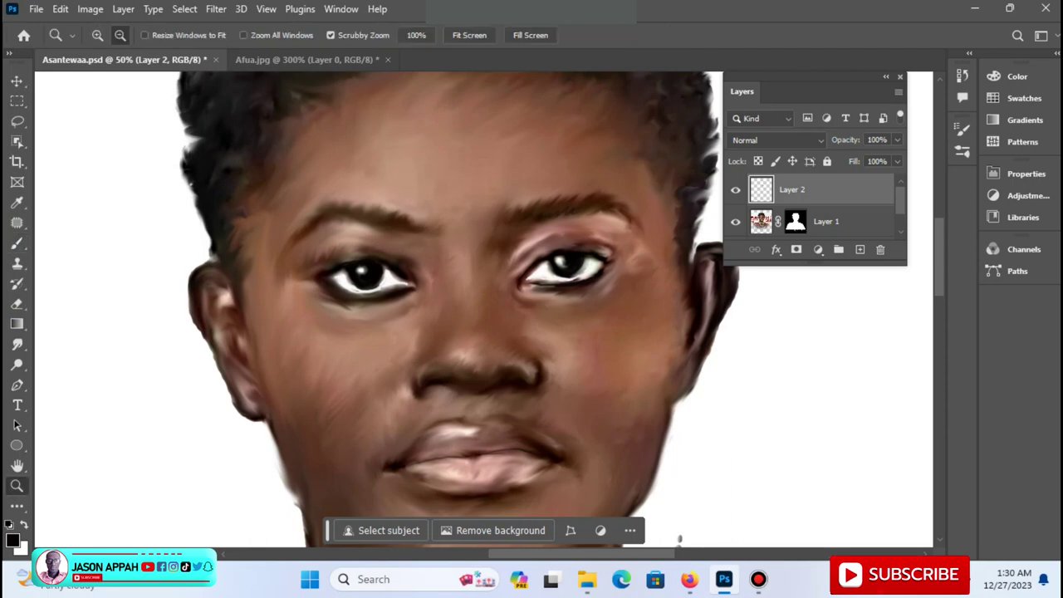
key("ctrl+minus")
key("ctrl+minus")
key("ctrl+minus")
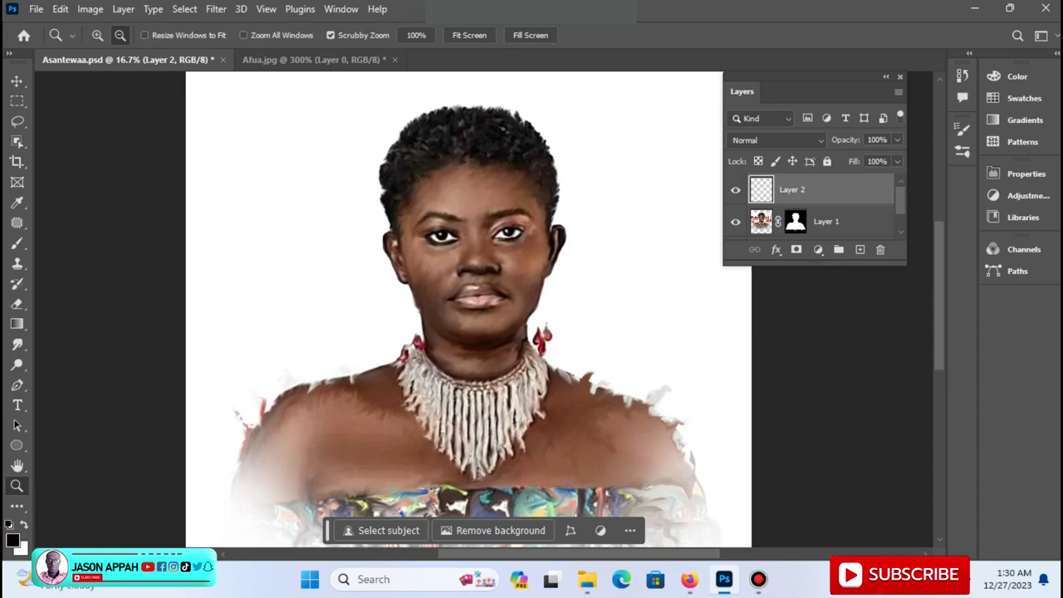
left_click(847, 221)
left_click(89, 8)
left_click(266, 67)
left_click_drag(811, 260, 788, 260)
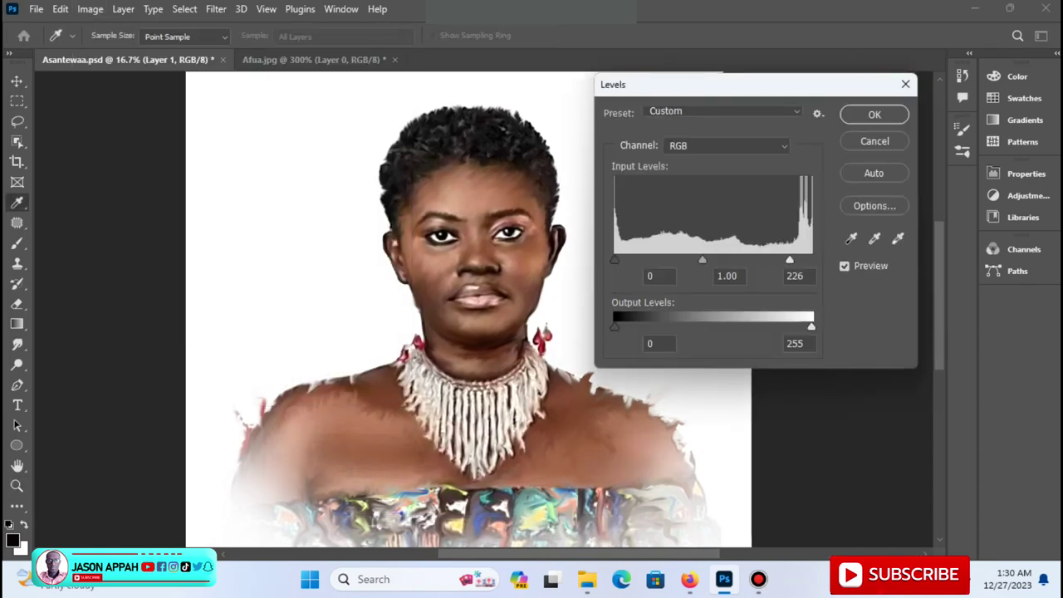
left_click_drag(702, 260, 712, 260)
key("Return")
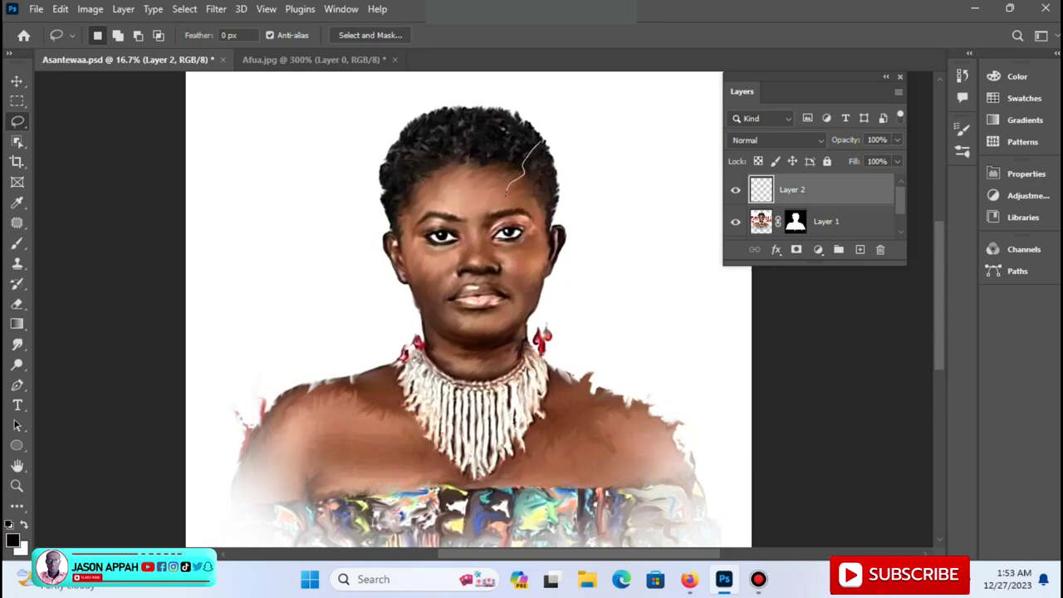
Step: Lasso a wavy region over the face's right half, then enter 56ff0b as the brush colour
left_click_drag(487, 253, 601, 192)
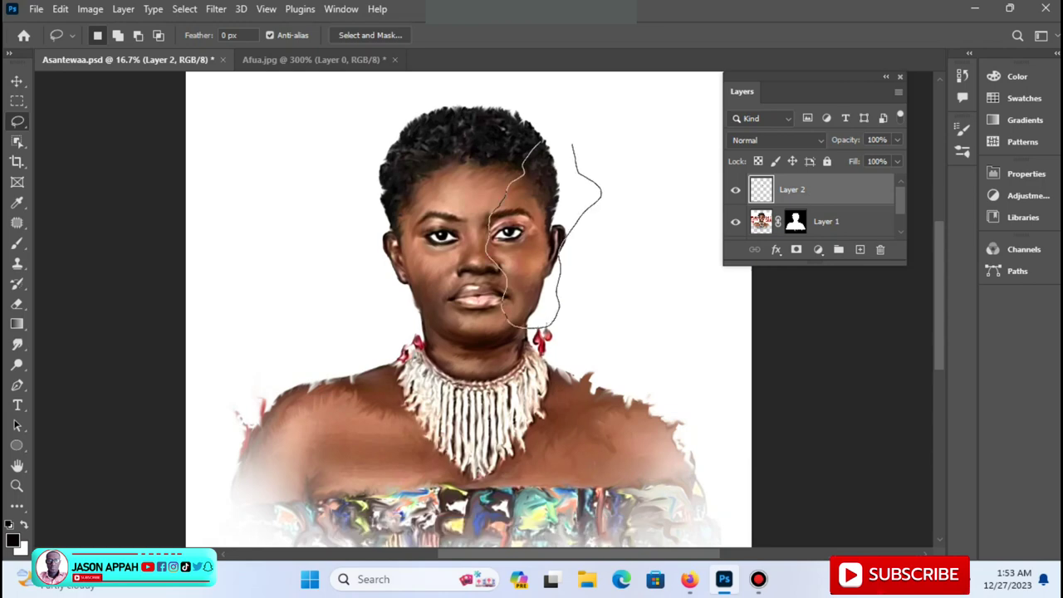
left_click_drag(601, 193, 587, 205)
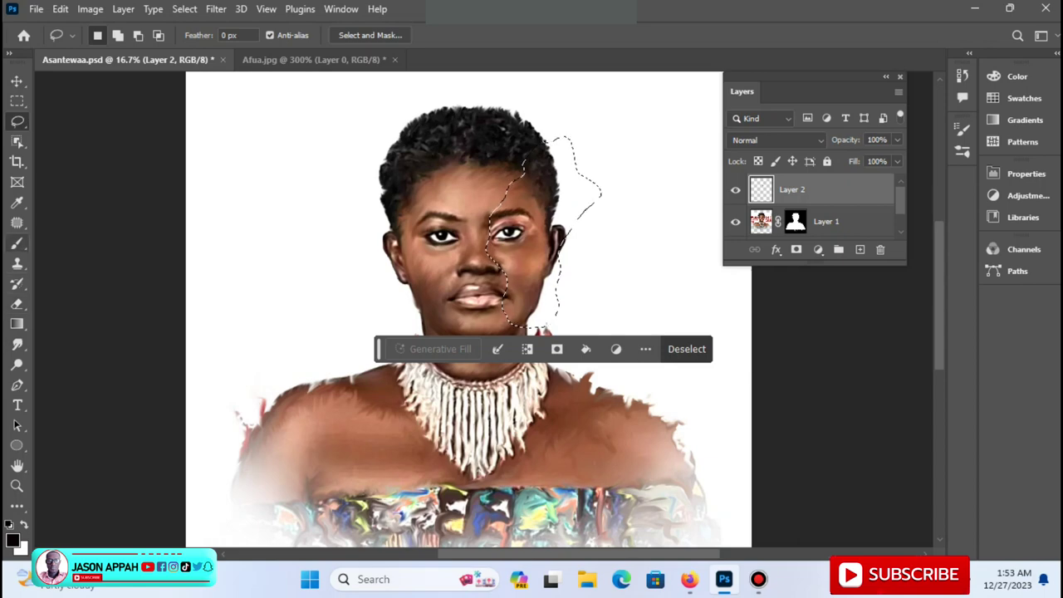
left_click(17, 242)
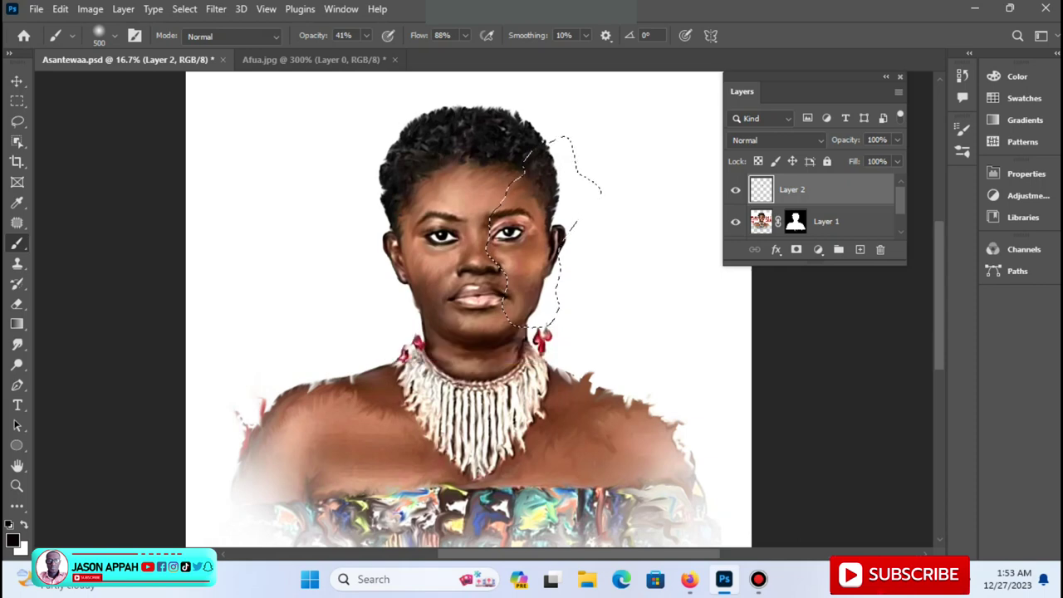
left_click(12, 540)
type("56ff0b")
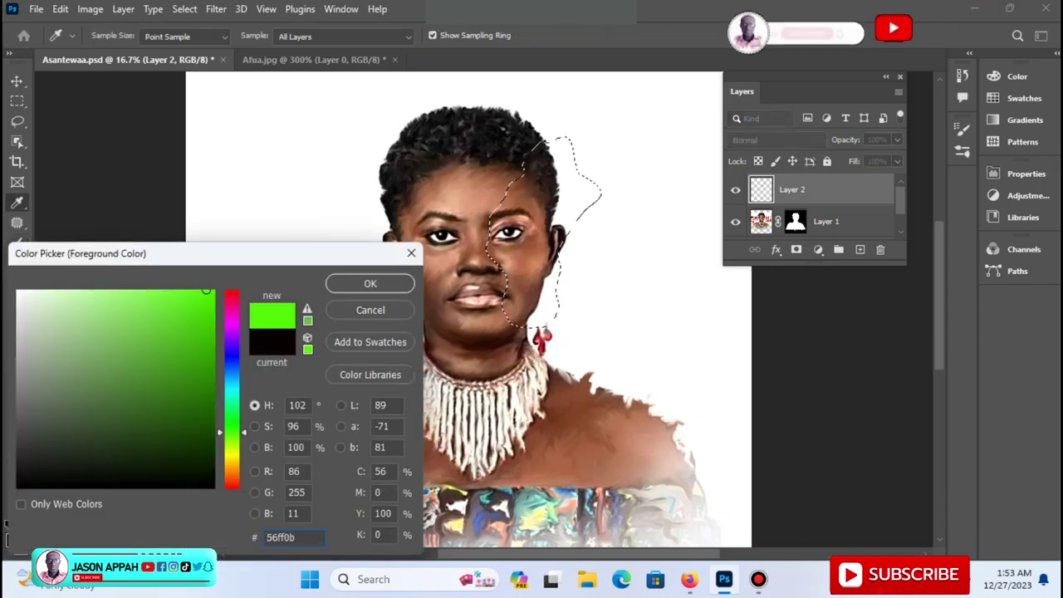
Step: Brush solid 56ff0b green over the selected cheek, eye, jaw and forehead on Layer 2
key("Return")
left_click_drag(540, 320, 511, 211)
left_click_drag(539, 262, 552, 207)
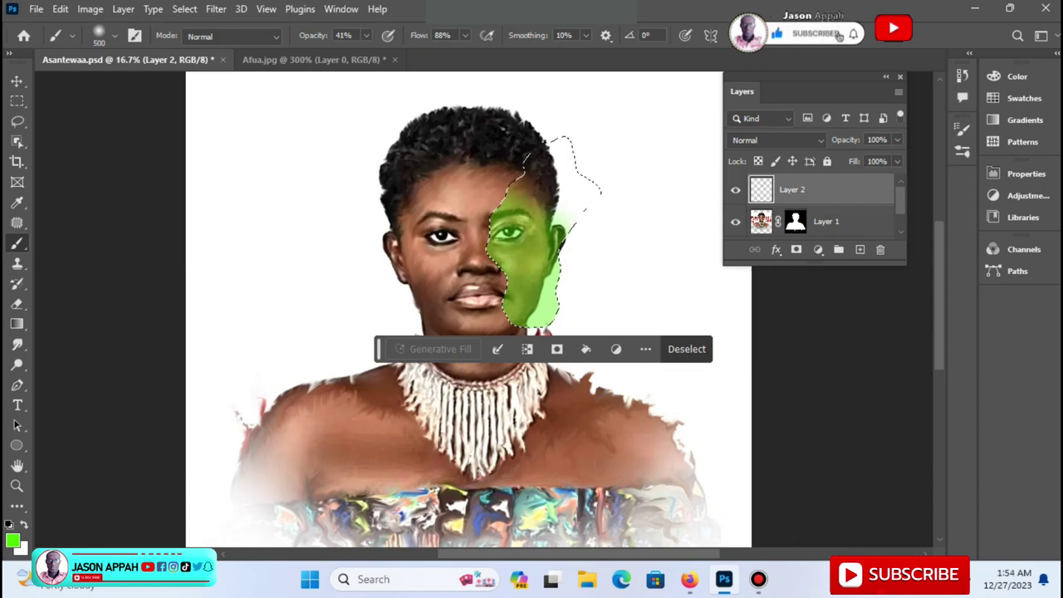
left_click_drag(519, 264, 517, 223)
mouse_move(551, 262)
left_mouse_down()
mouse_move(552, 231)
mouse_move(511, 214)
mouse_move(538, 184)
left_mouse_up()
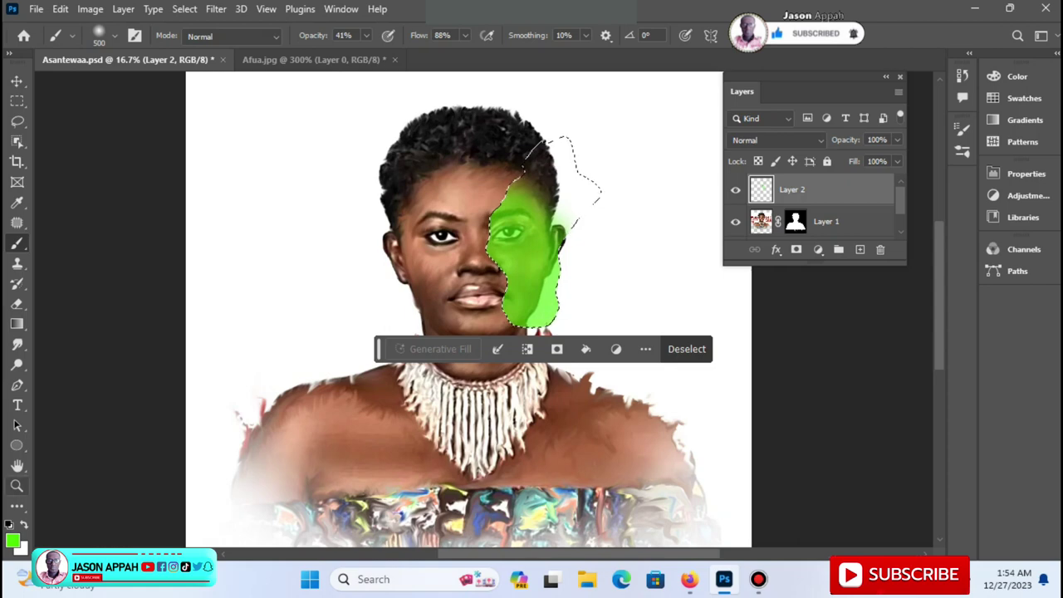
left_click(17, 202)
left_click(12, 540)
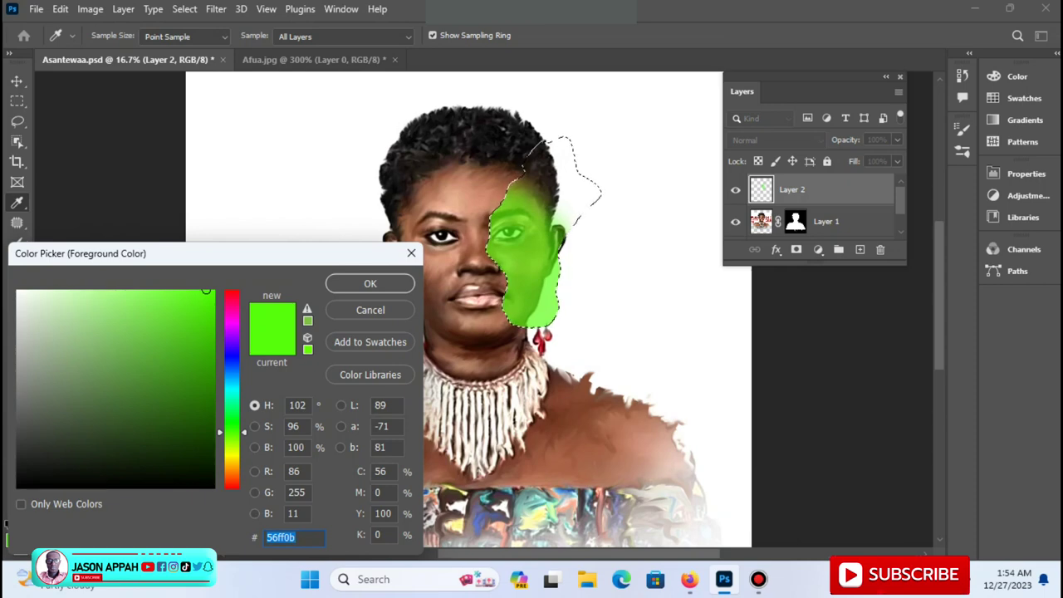
Step: Paint magenta near the hairline and around the eye inside the selection
type("a00bff")
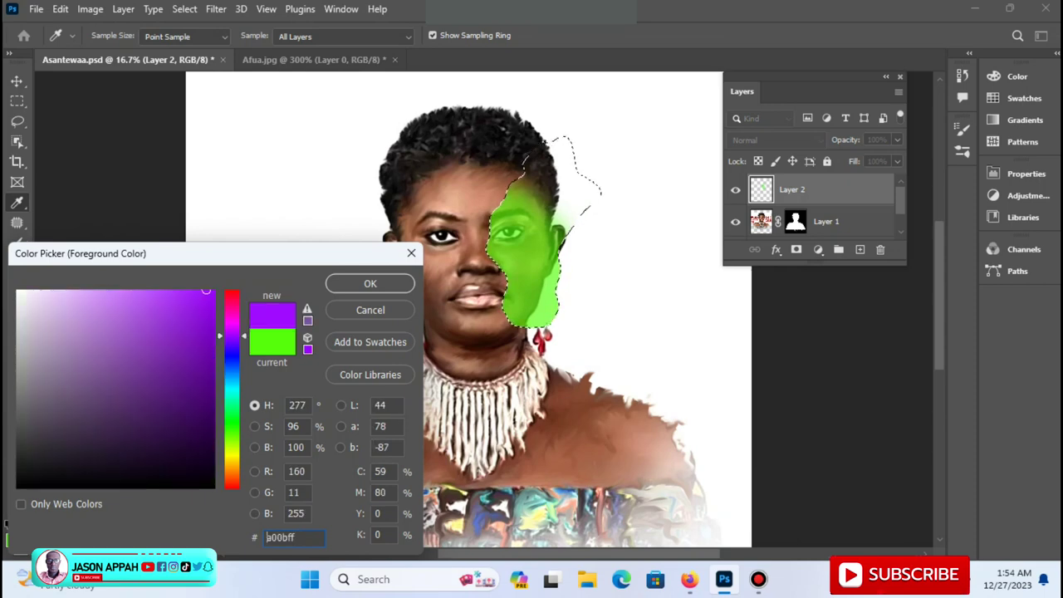
type("e50bff")
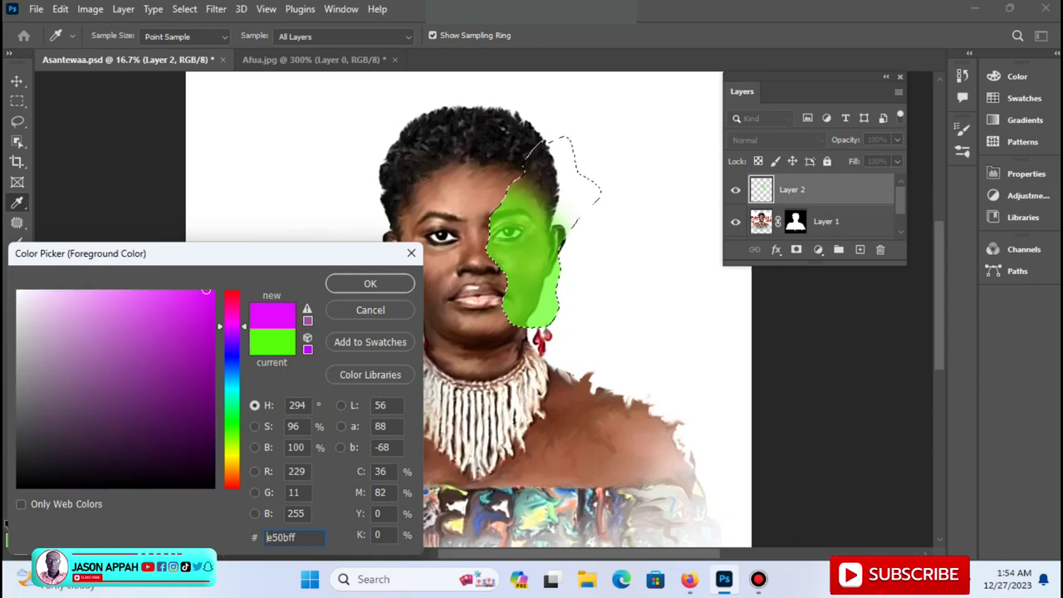
left_click_drag(206, 292, 186, 290)
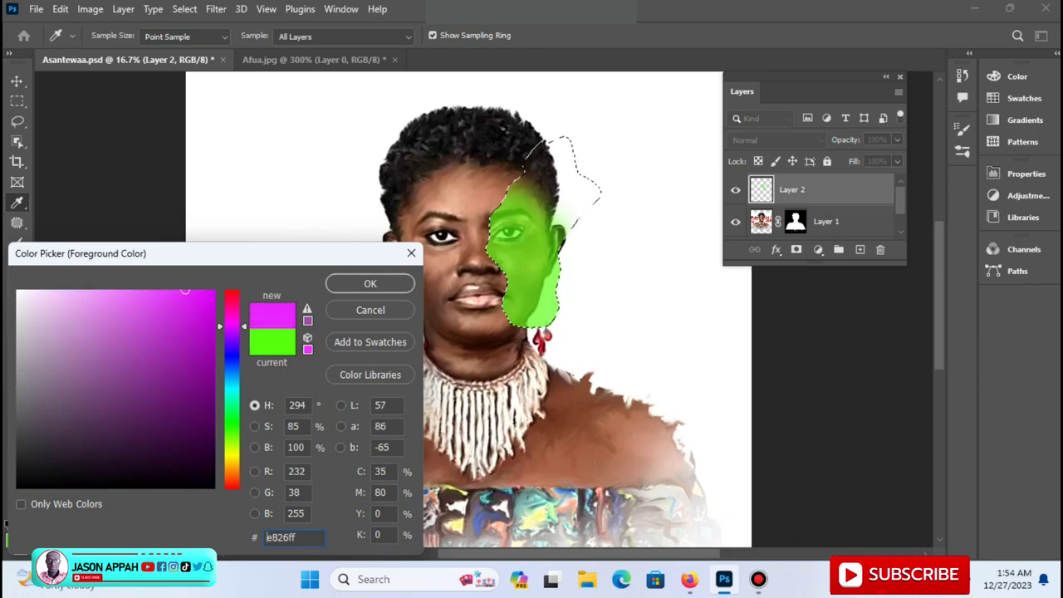
left_click(370, 283)
mouse_move(548, 159)
left_mouse_down()
mouse_move(585, 209)
mouse_move(546, 164)
left_mouse_up()
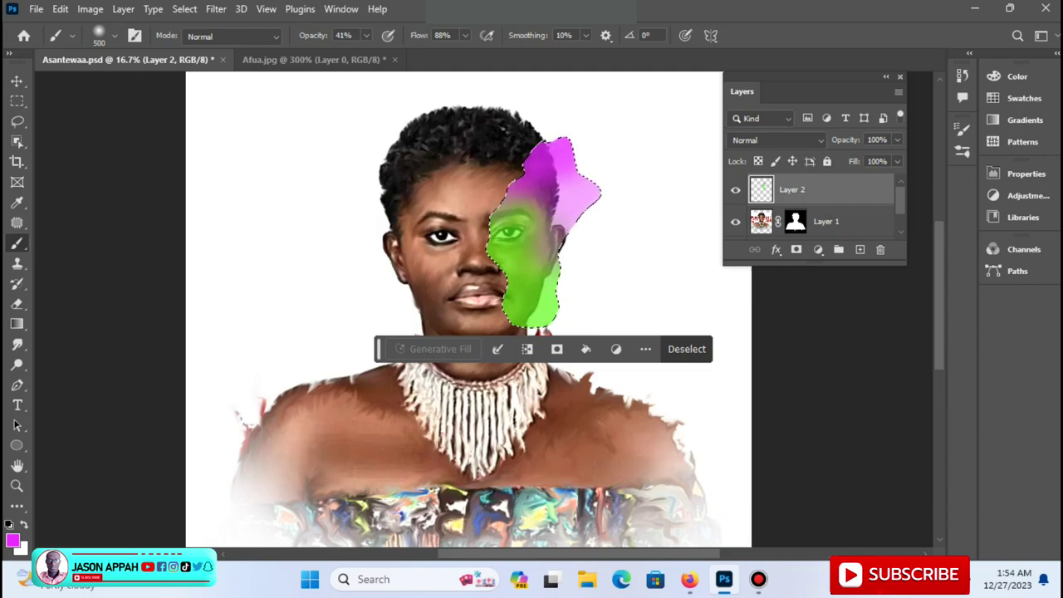
left_click_drag(535, 203, 515, 223)
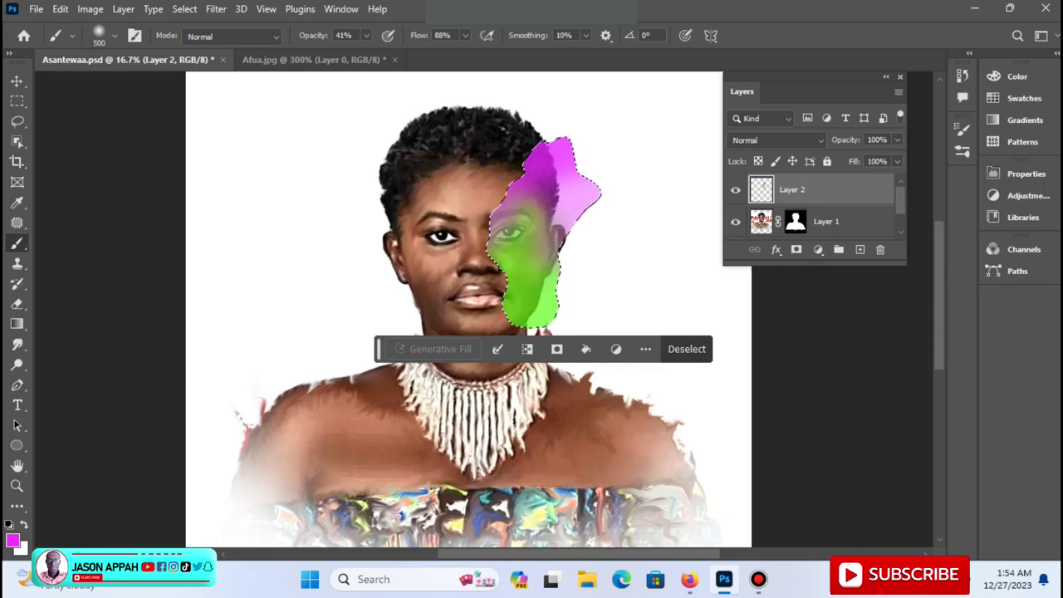
Step: Brush mint green 24ffa0 over the lower part of the selection
left_click(12, 541)
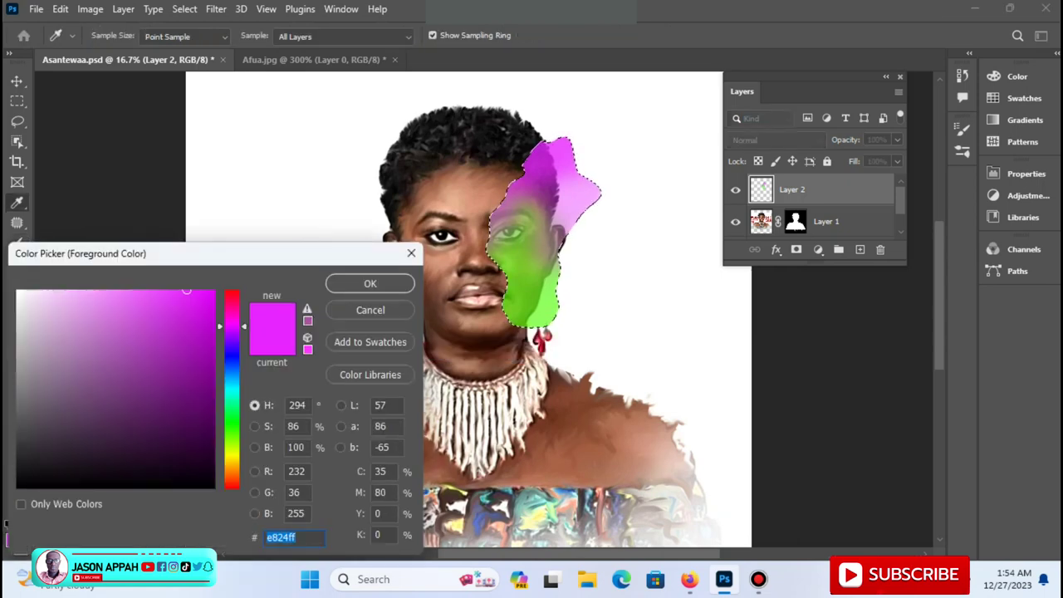
type("24ffa0")
key("Return")
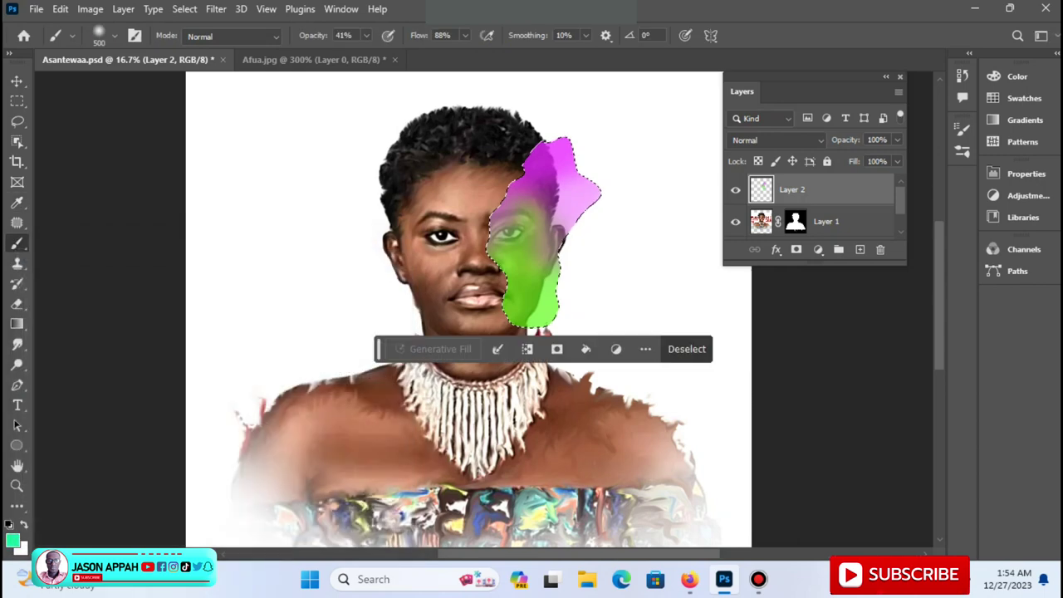
left_click_drag(523, 315, 528, 294)
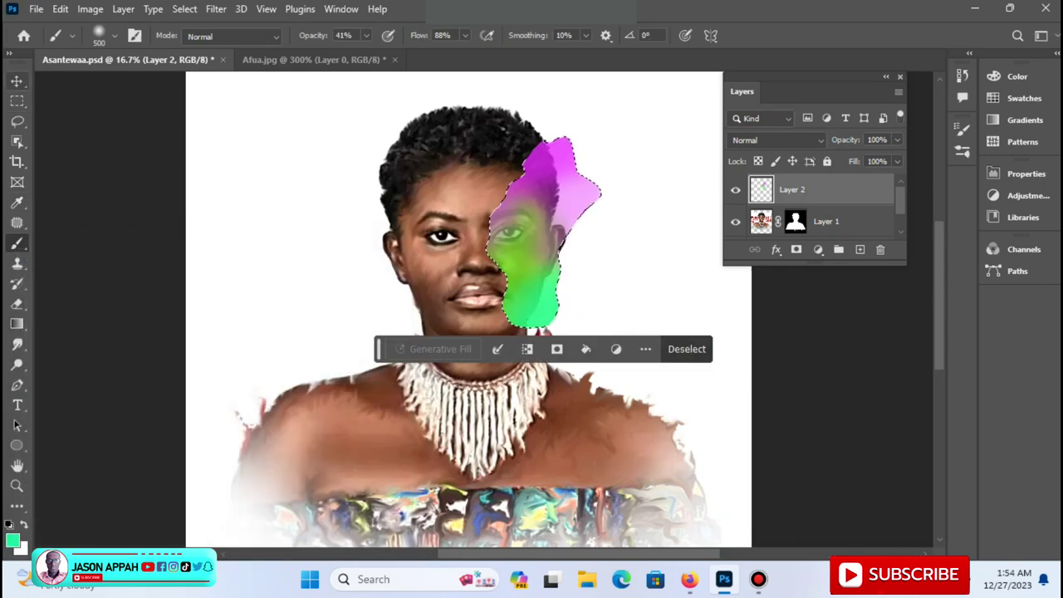
left_click(17, 80)
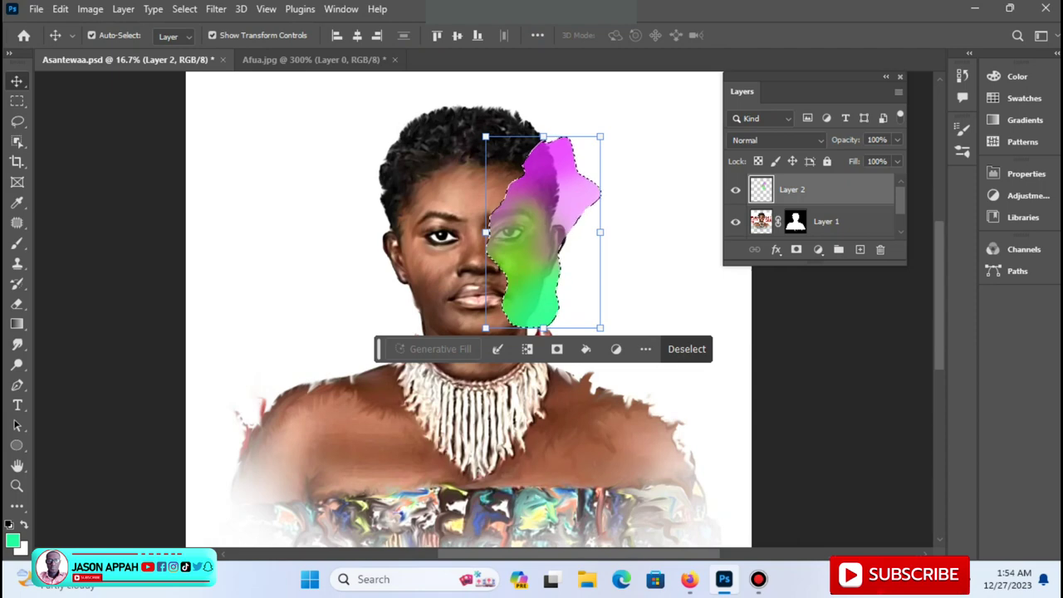
Step: Deselect and set Layer 2's blend mode to Color
key("ctrl+d")
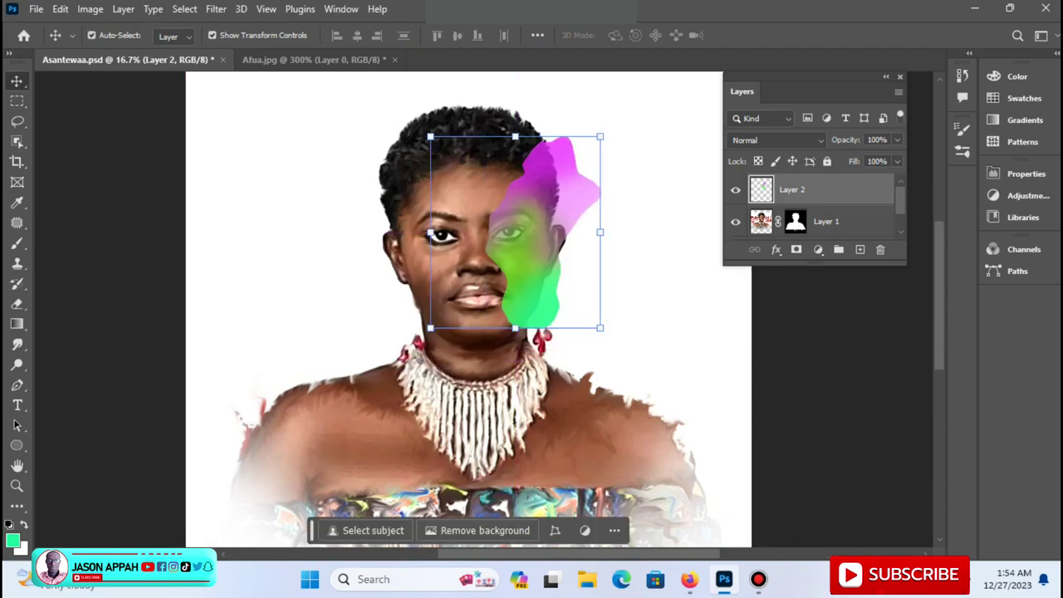
left_click(776, 139)
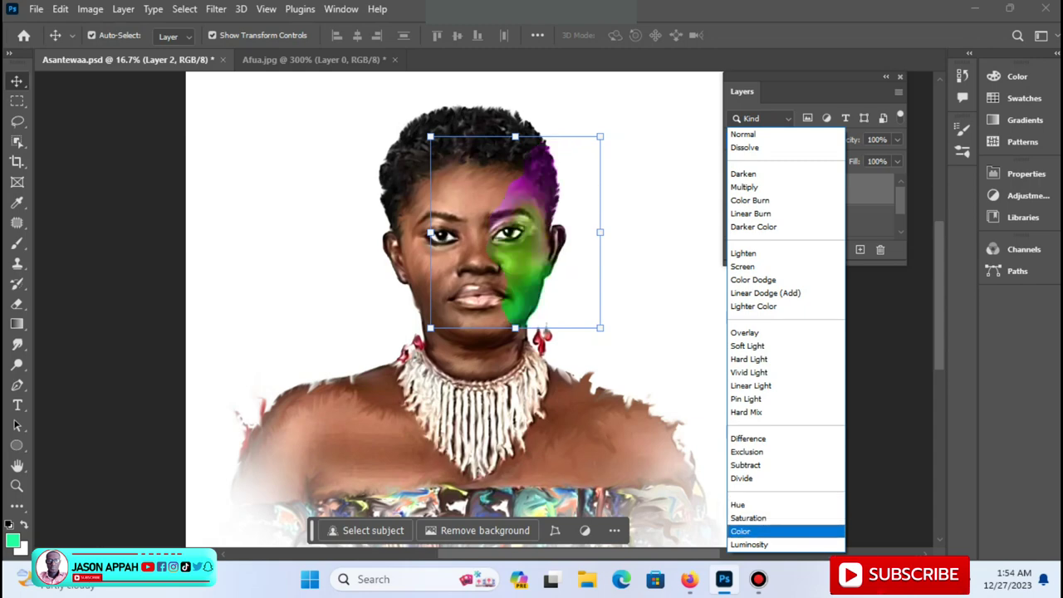
left_click(740, 531)
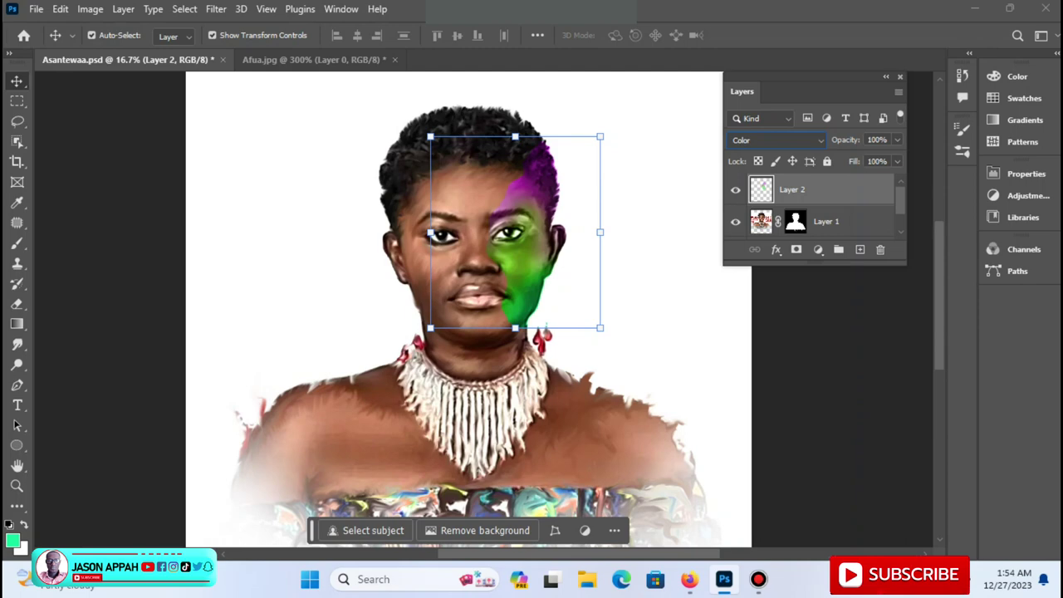
Step: Erase the patch edges with a smaller eraser, then drag a copy onto the face's left side
left_click(16, 304)
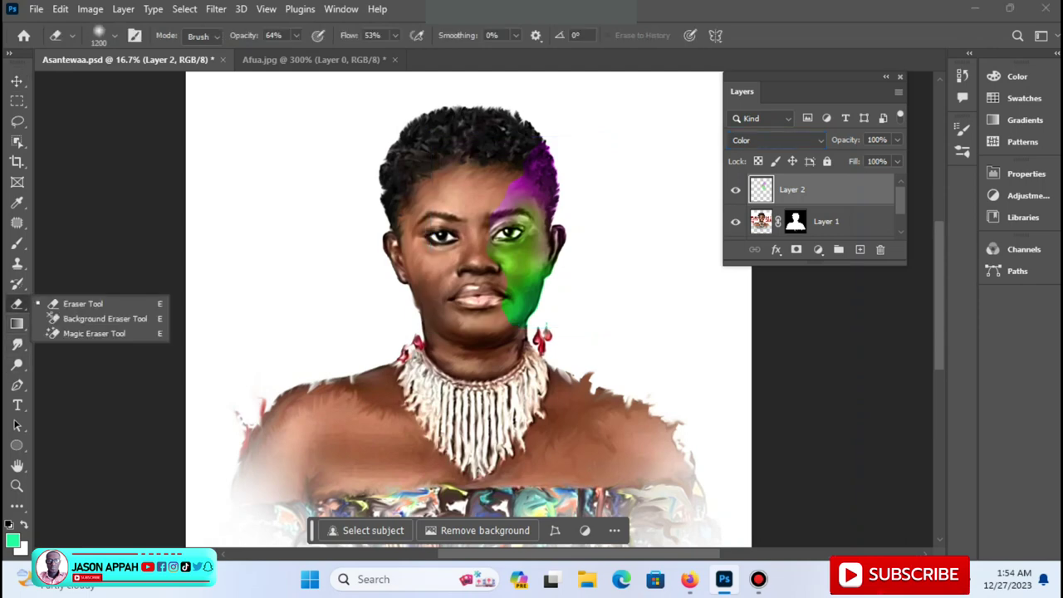
key("bracketleft")
key("bracketleft")
key("bracketleft")
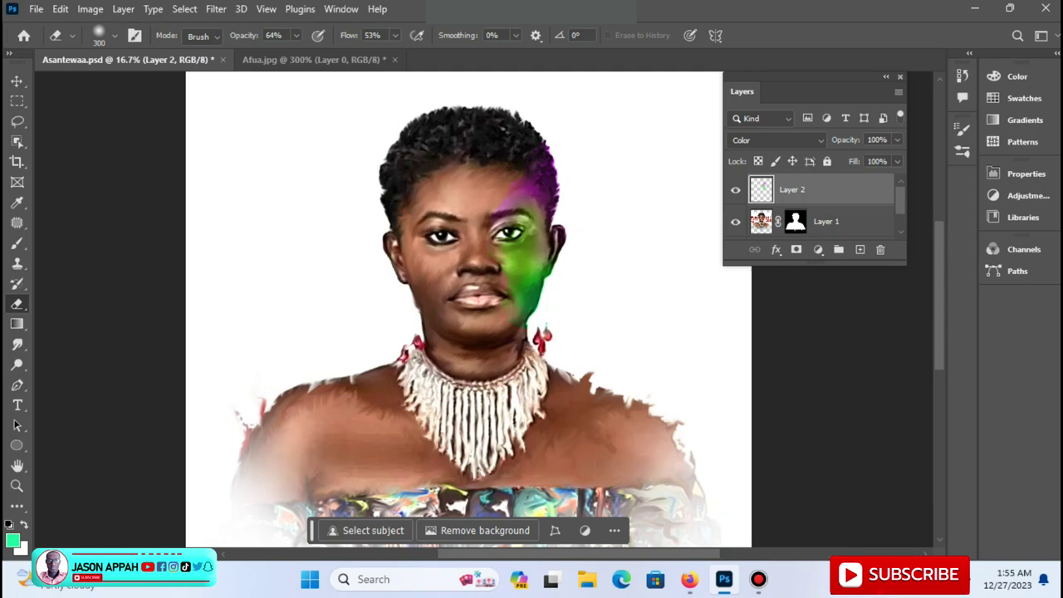
left_click(16, 80)
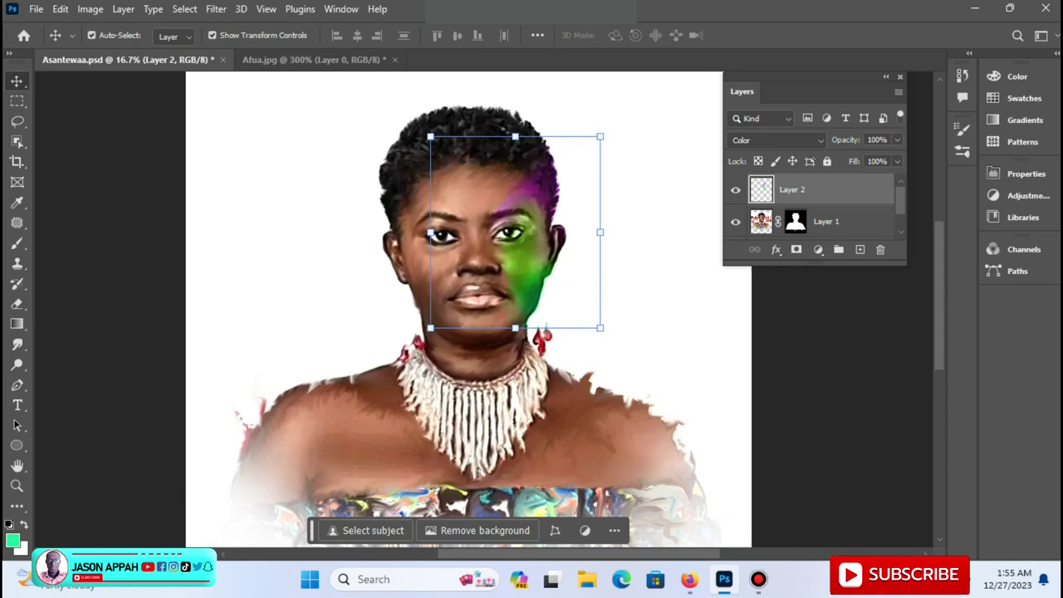
mouse_move(548, 232)
left_mouse_down()
mouse_move(440, 278)
mouse_move(440, 263)
left_mouse_up()
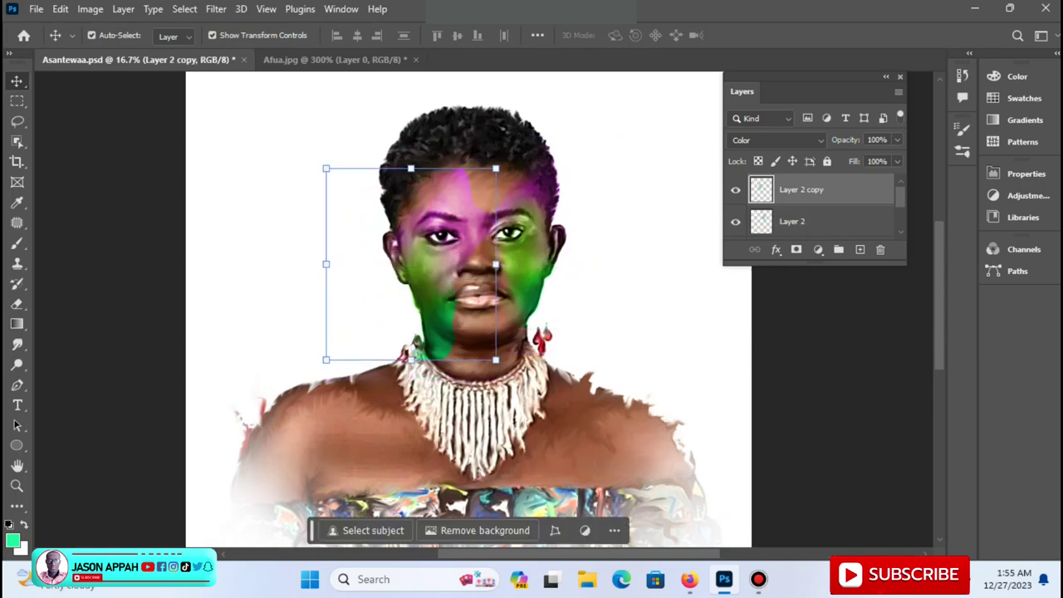
Step: Pick the Eraser to clean the copy's edges, then open the Image adjustments menu
left_click(17, 303)
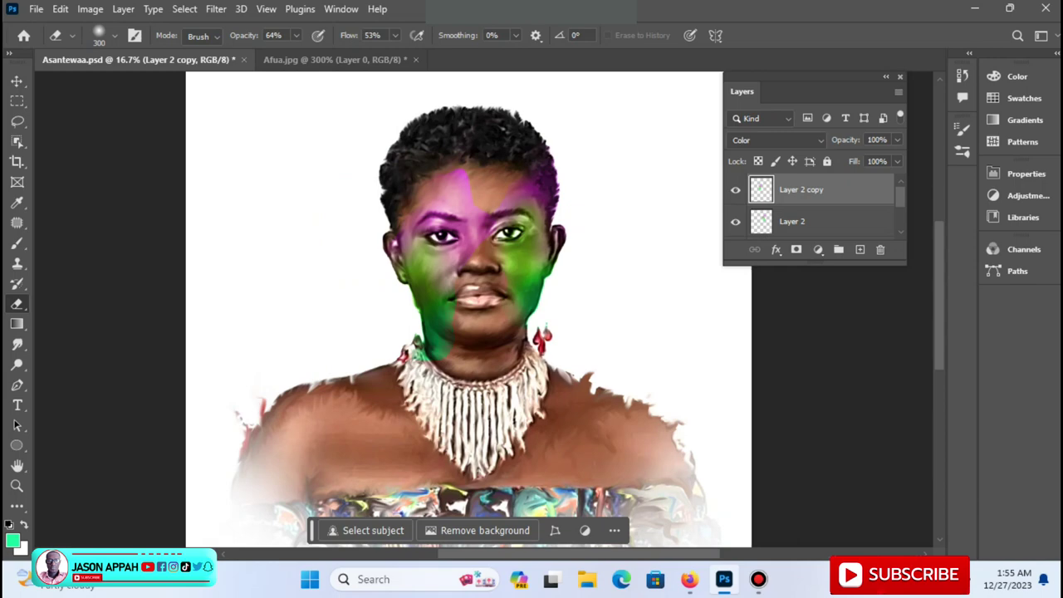
left_click(89, 8)
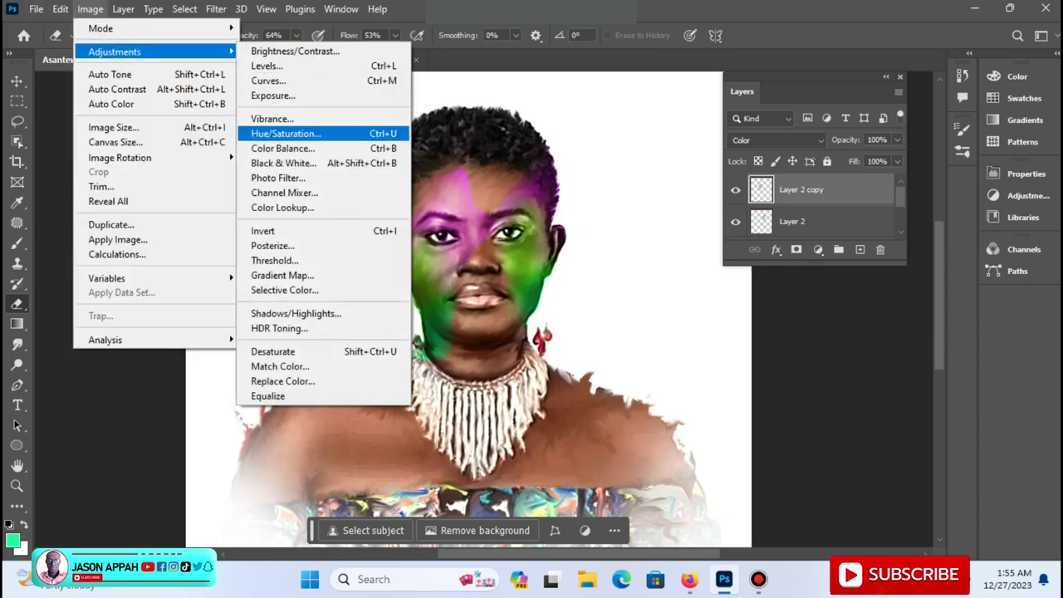
Step: Apply Hue/Saturation with Hue -147 to Layer 2 copy
left_click(286, 133)
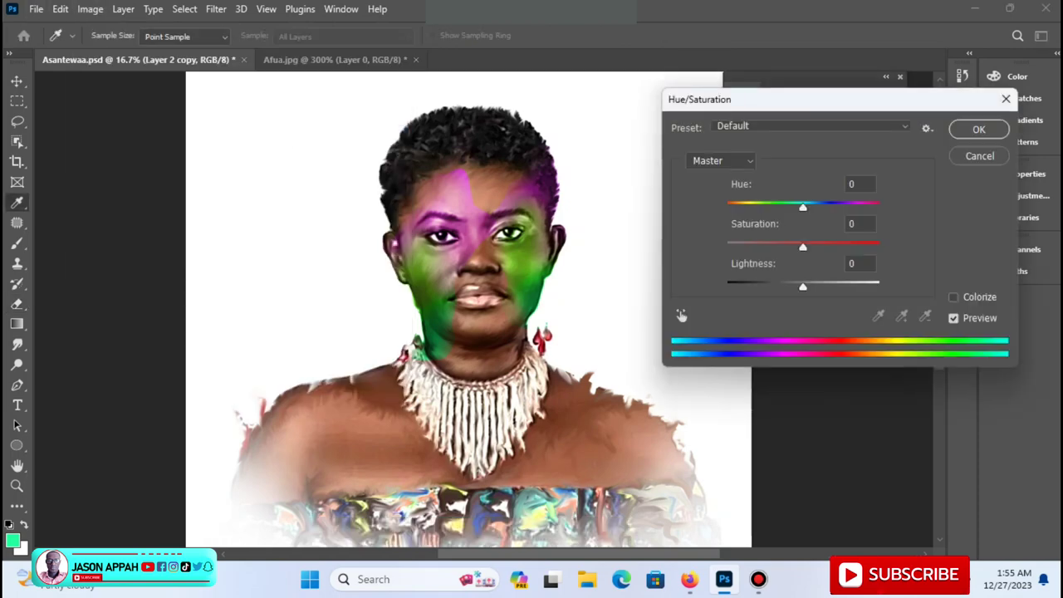
left_click_drag(802, 206, 749, 206)
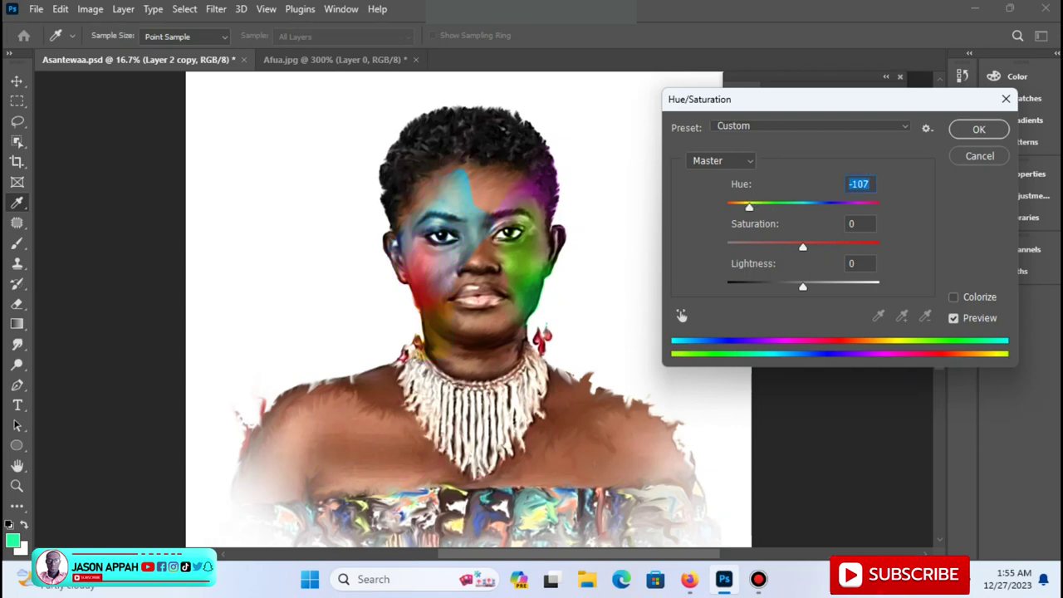
type("-145")
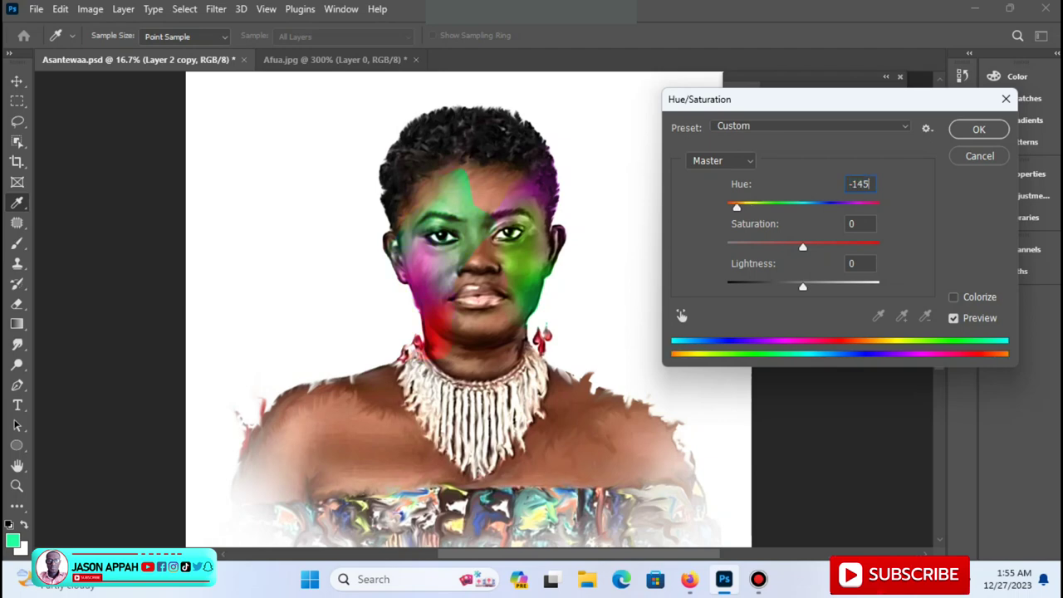
key("Down")
key("Down")
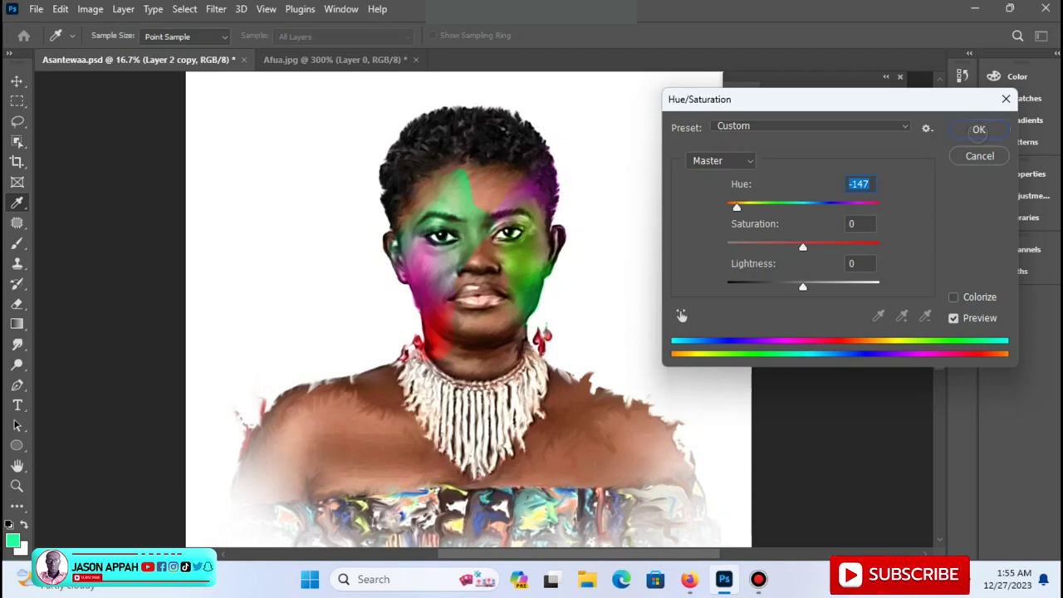
key("Return")
key("e")
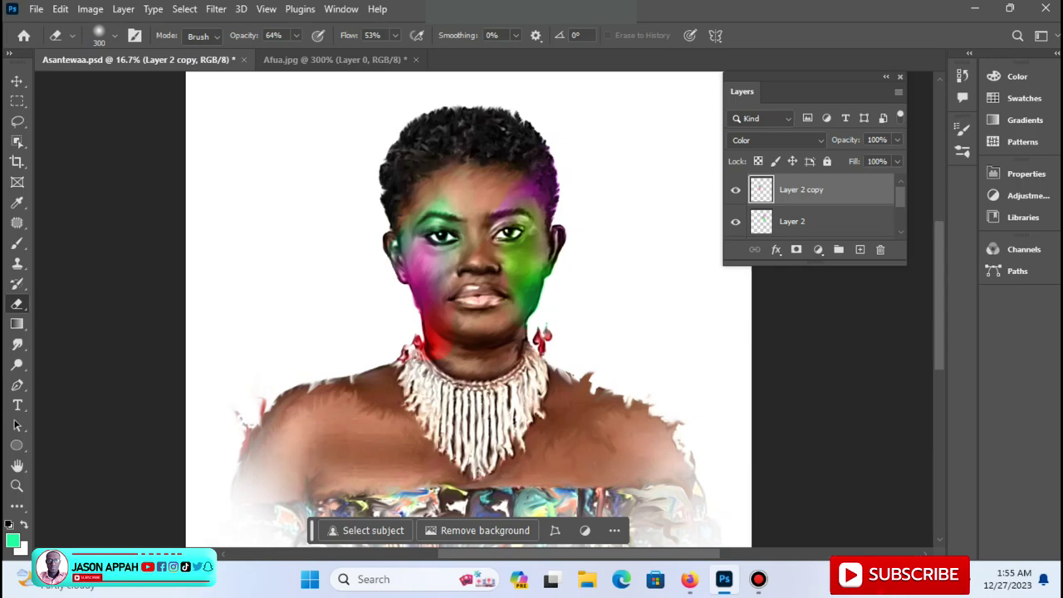
Step: Alt-drag a duplicate of the colour patch down over the neck and chest
key("v")
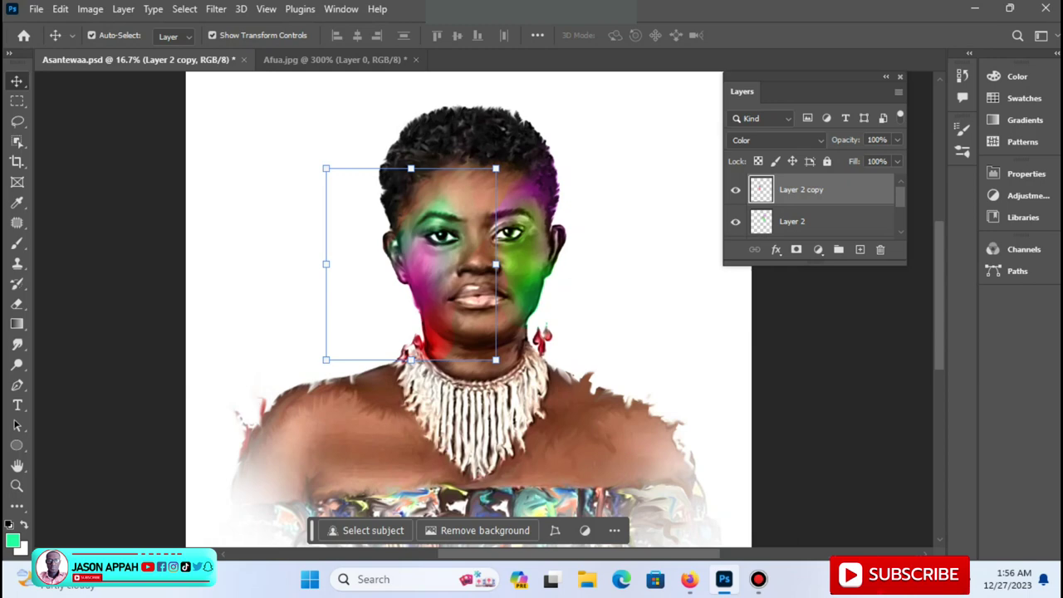
mouse_move(454, 266)
left_mouse_down()
mouse_move(434, 395)
mouse_move(558, 426)
left_mouse_up()
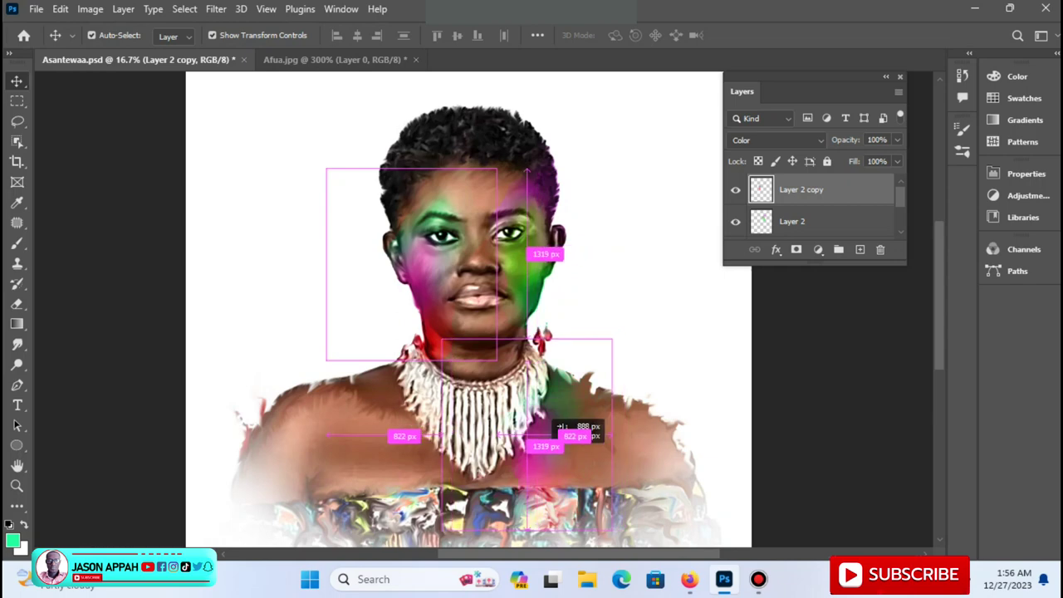
left_click_drag(558, 426, 546, 426)
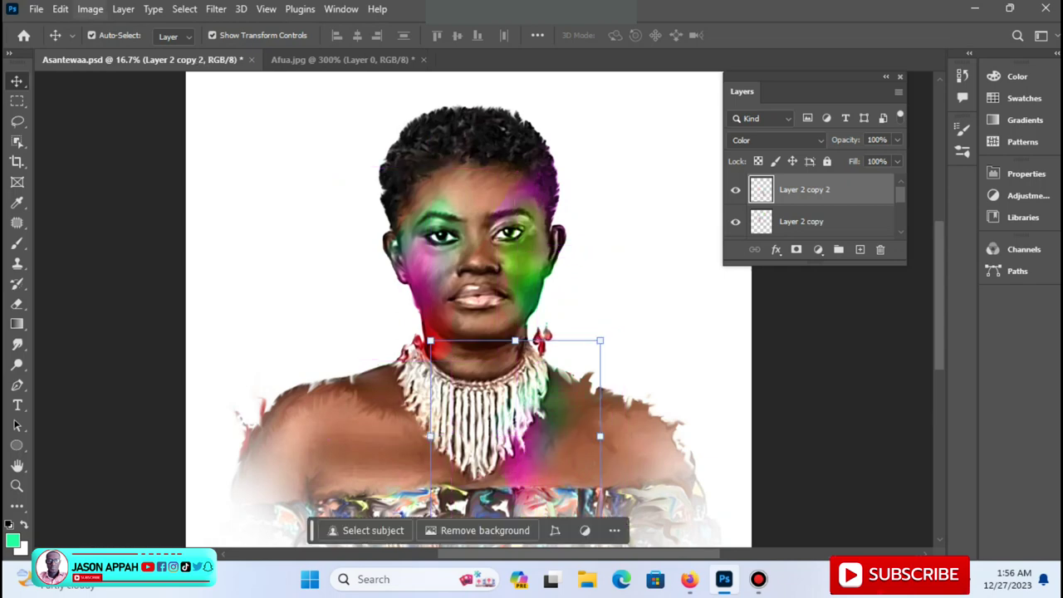
Step: Shift the duplicated patch's hue to -180 with Hue/Saturation
left_click(89, 8)
key("Down")
key("Down")
key("Down")
key("Down")
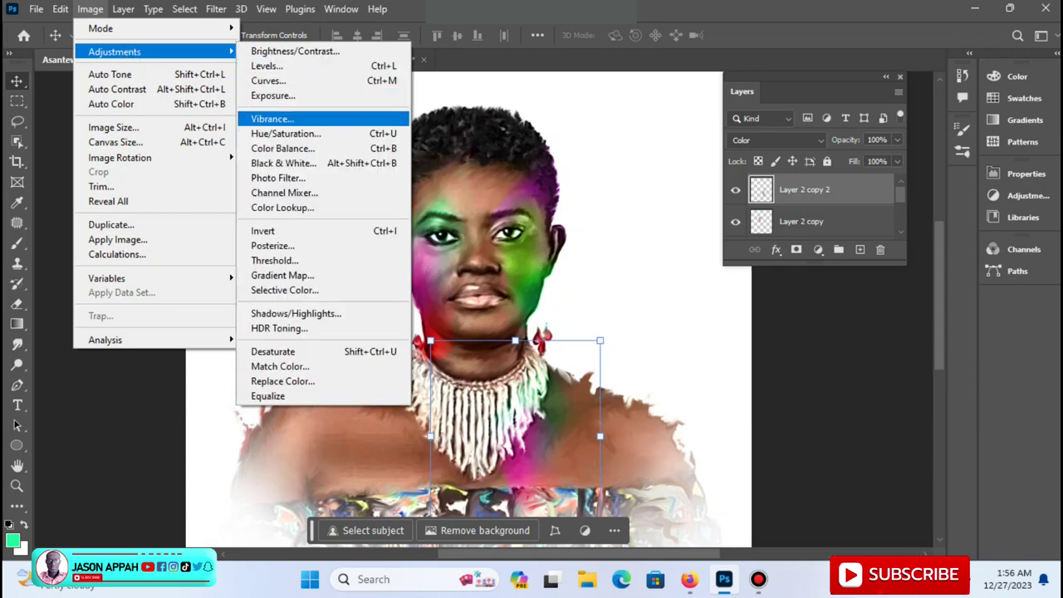
key("Down")
key("Return")
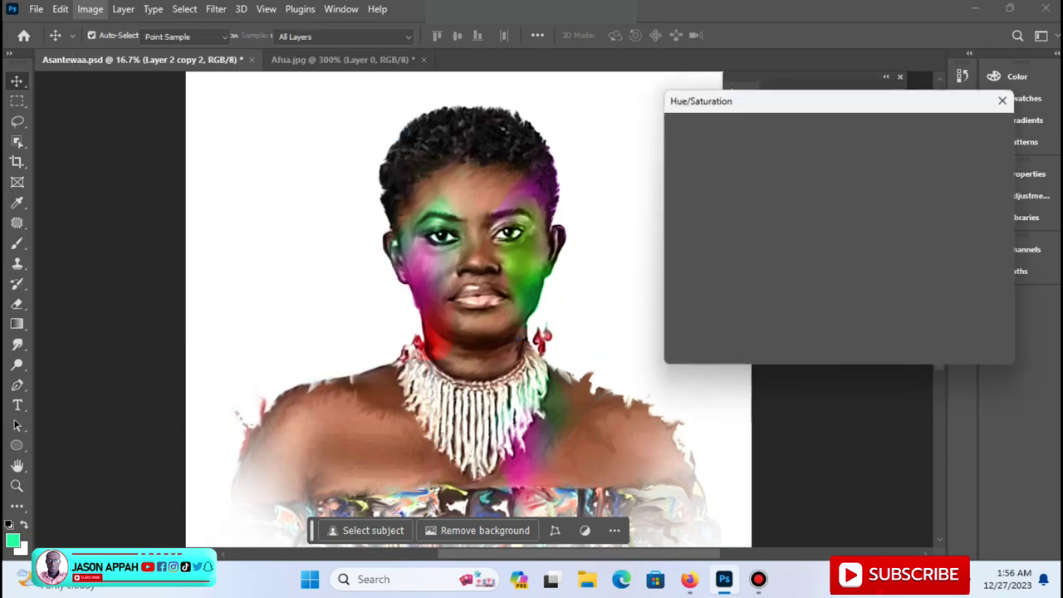
key("shift+Down")
key("shift+Down")
key("shift+Down")
key("shift+Down")
key("shift+Down")
key("shift+Down")
key("shift+Down")
key("shift+Down")
key("shift+Down")
key("shift+Down")
key("shift+Down")
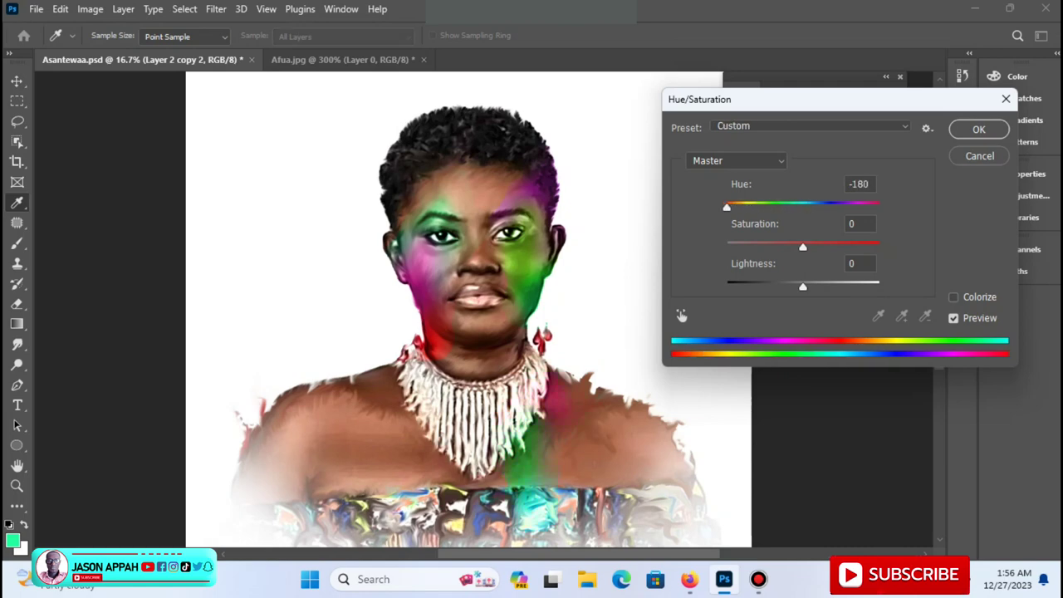
mouse_move(726, 206)
left_mouse_down()
mouse_move(869, 206)
mouse_move(834, 206)
left_mouse_up()
key("shift+Down")
key("shift+Down")
key("shift+Down")
key("shift+Down")
key("shift+Down")
key("shift+Down")
key("shift+Down")
key("Return")
key("v")
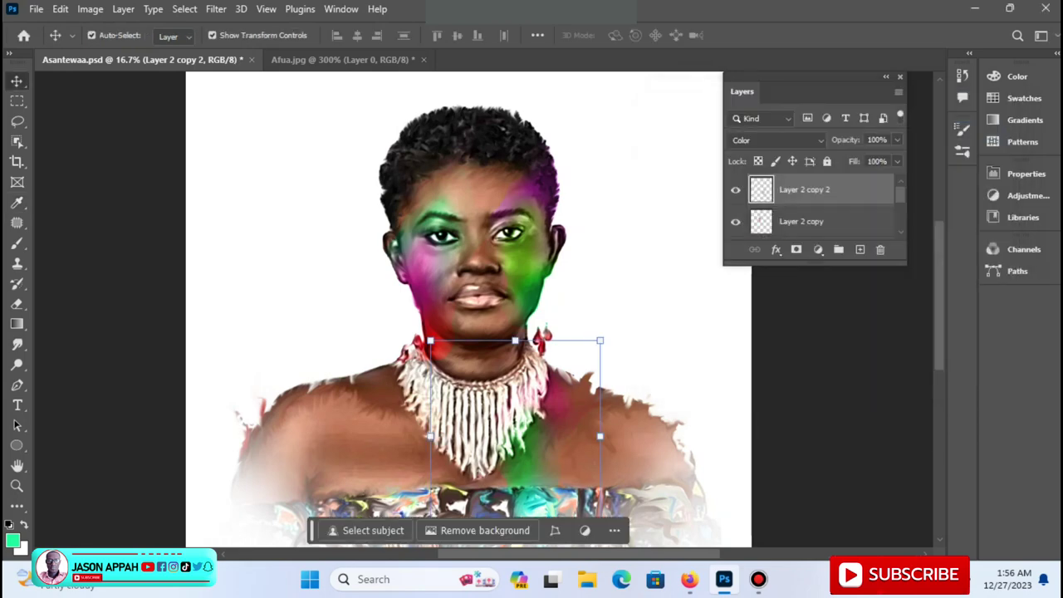
Step: Zoom in on the face, add an empty Layer 3, and shrink the brush to 40 px
left_click(17, 485)
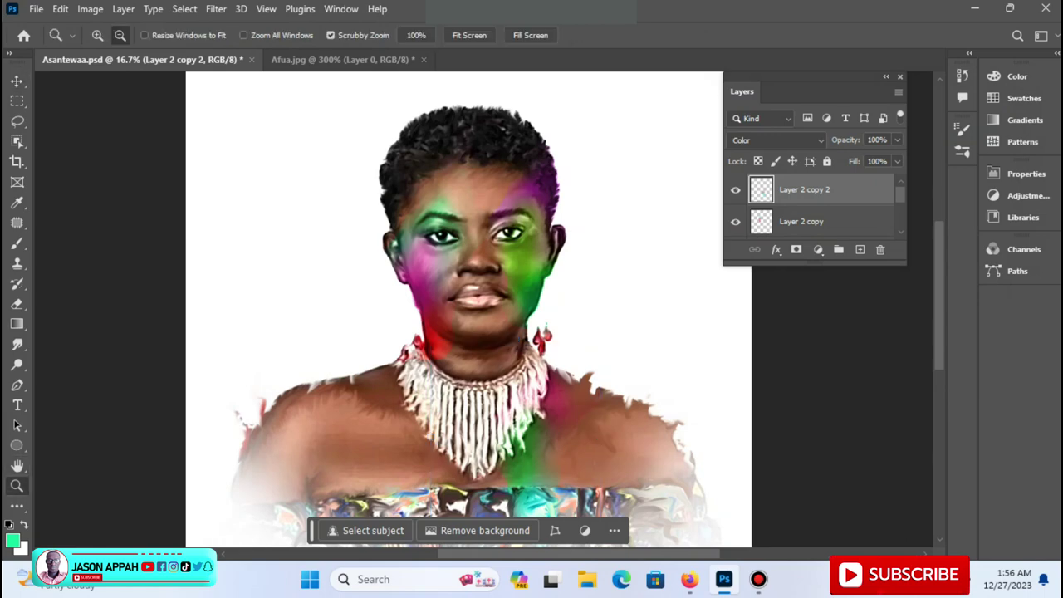
left_click(97, 35)
left_click(456, 267)
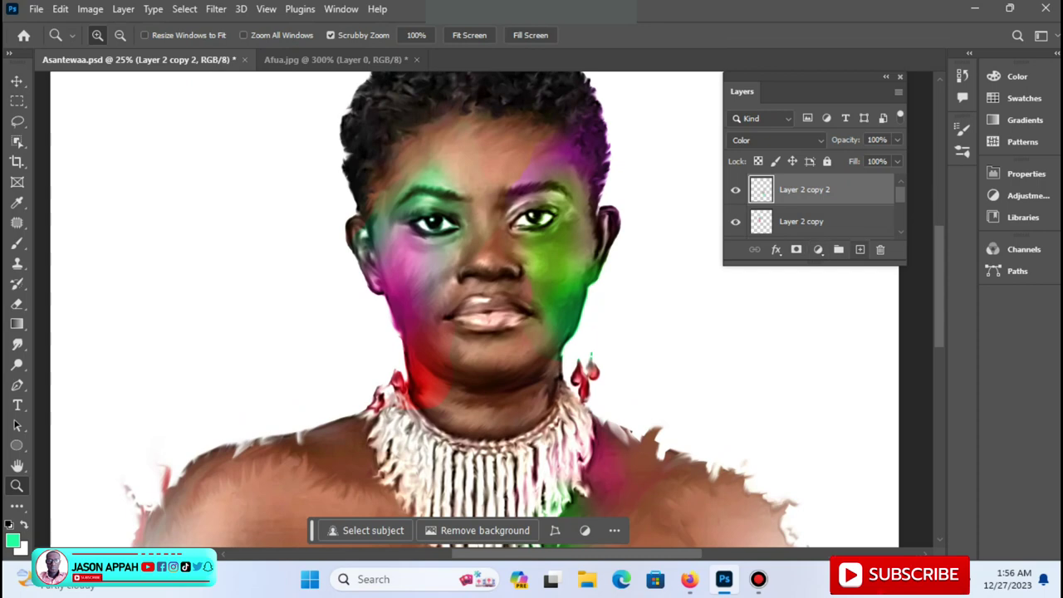
left_click(859, 249)
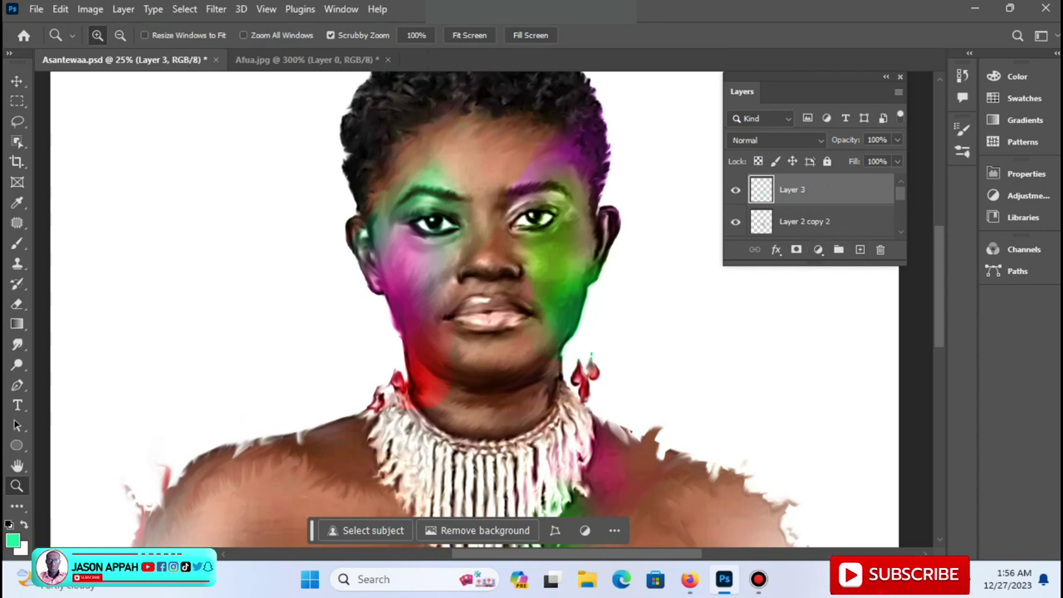
left_click(17, 242)
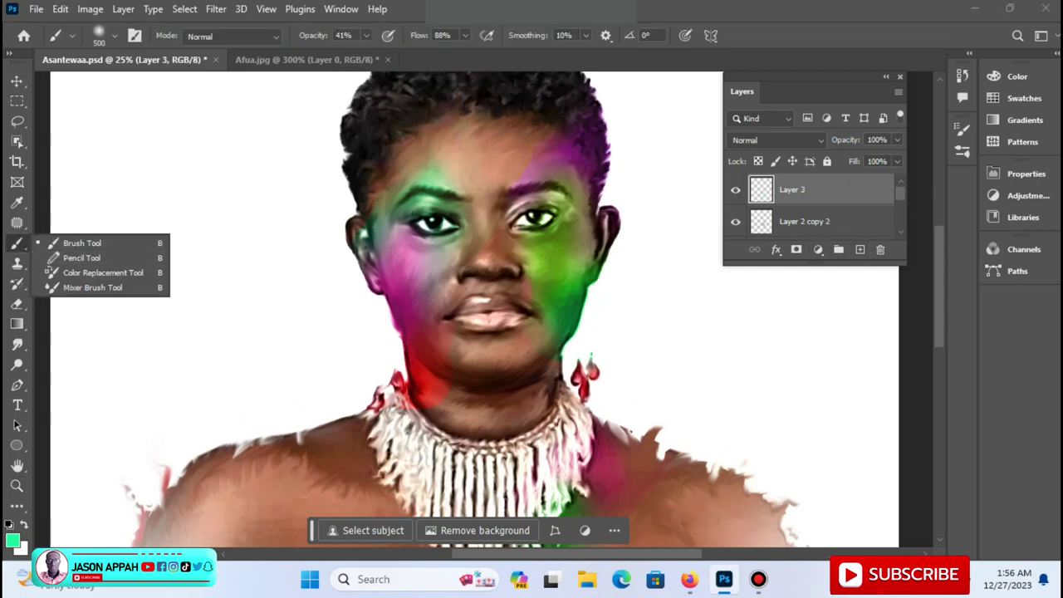
key("Escape")
key("bracketleft")
key("bracketleft")
key("bracketleft")
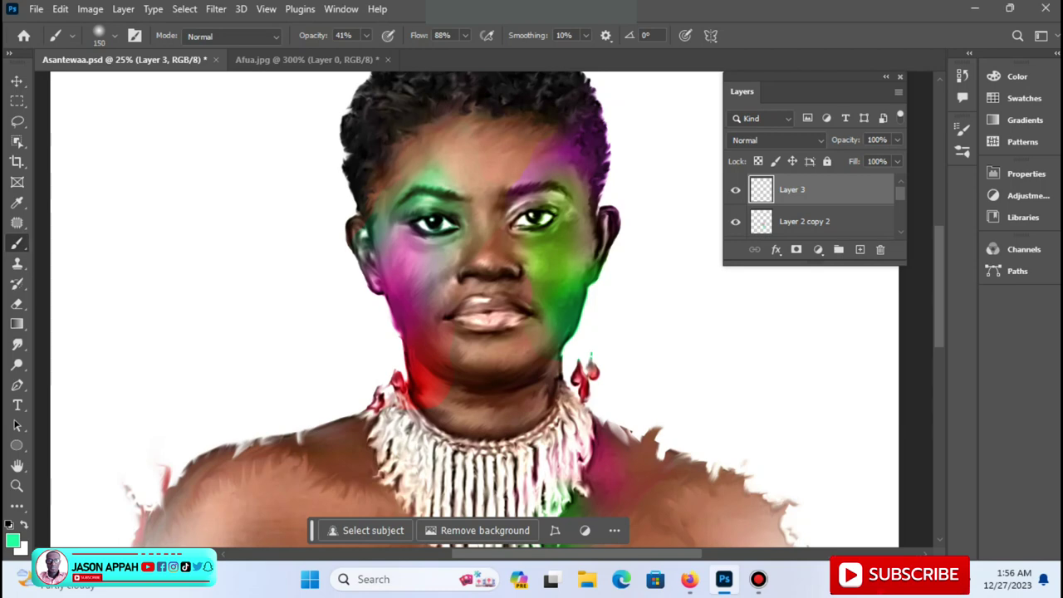
key("bracketleft")
Step: Set the foreground colour to golden yellow efbf00
left_click(12, 540)
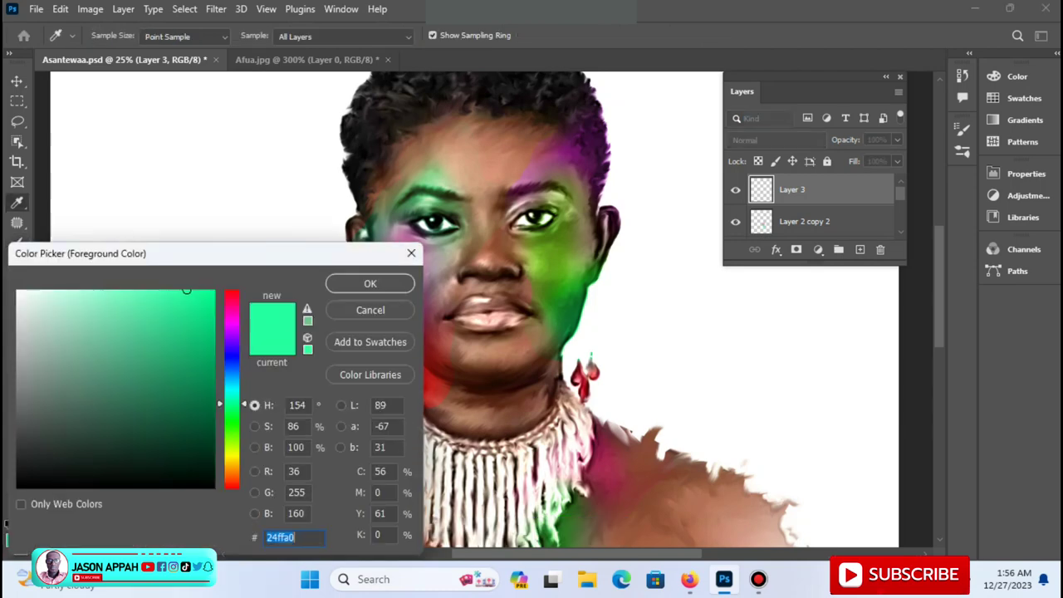
type("fffc24")
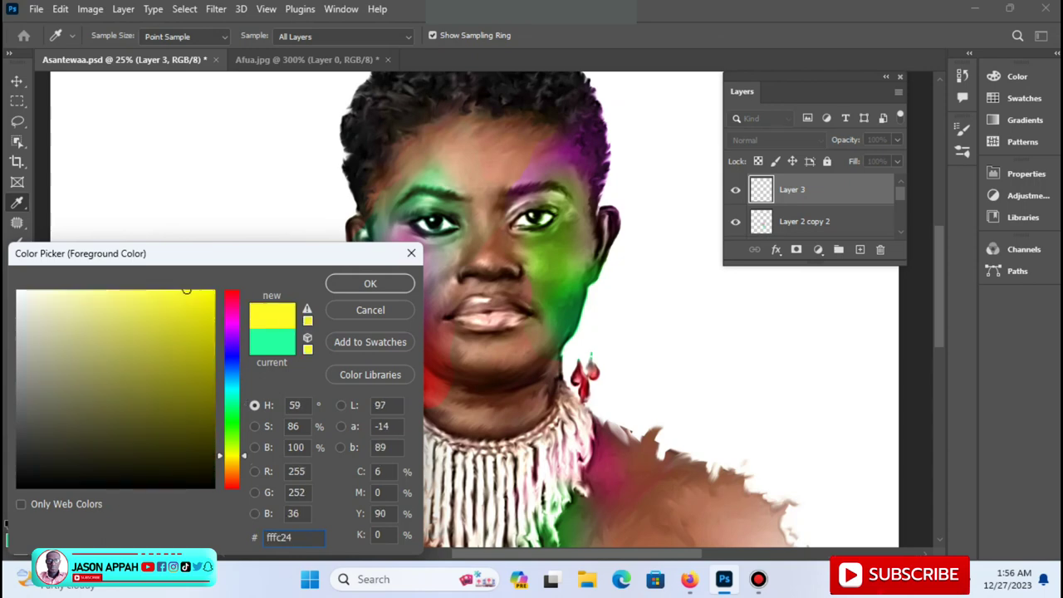
type("aed808")
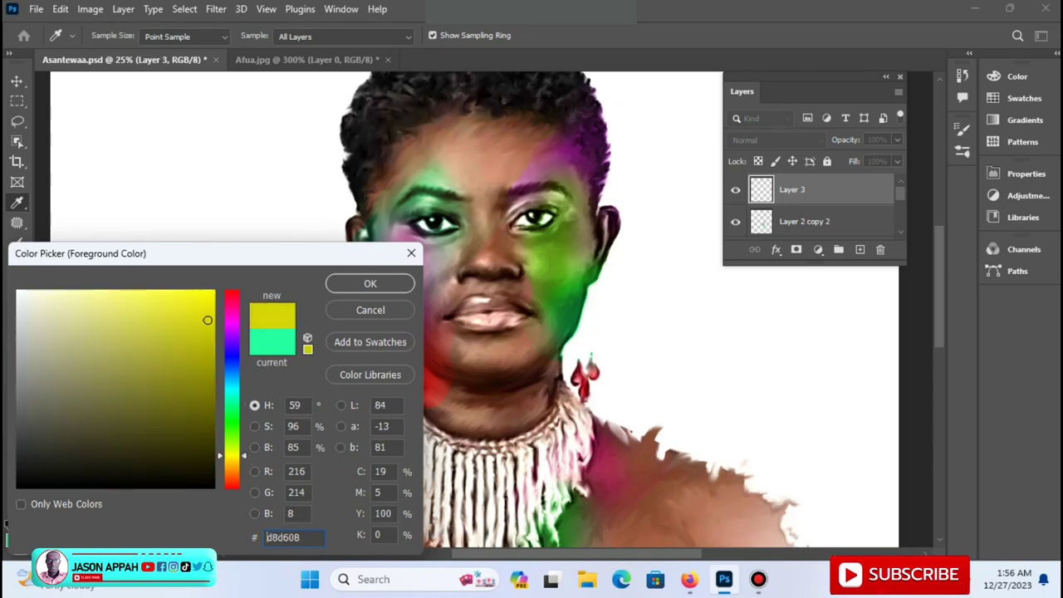
type("d8ae08")
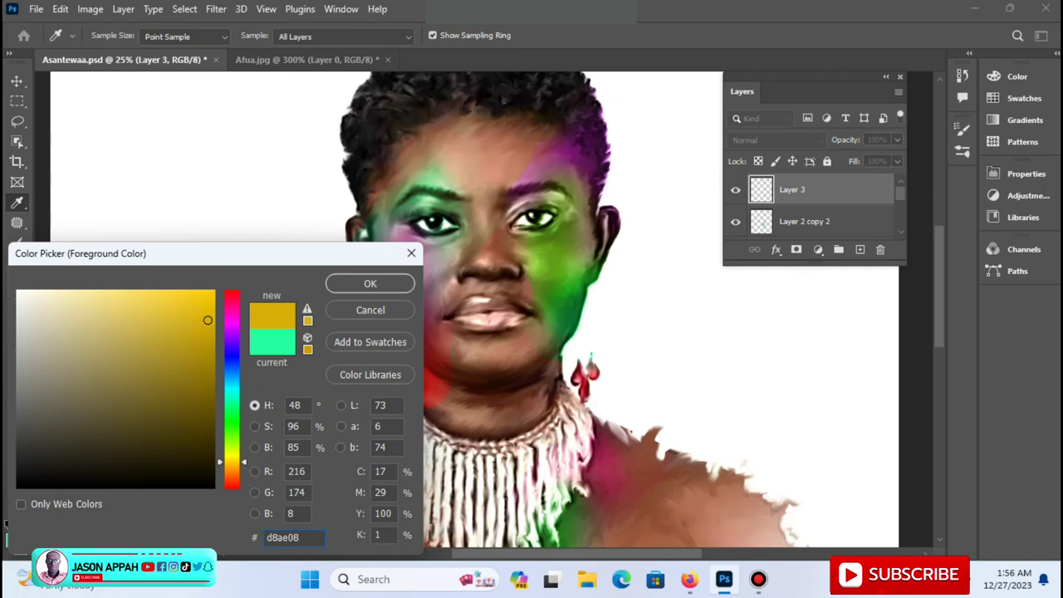
type("efbf00")
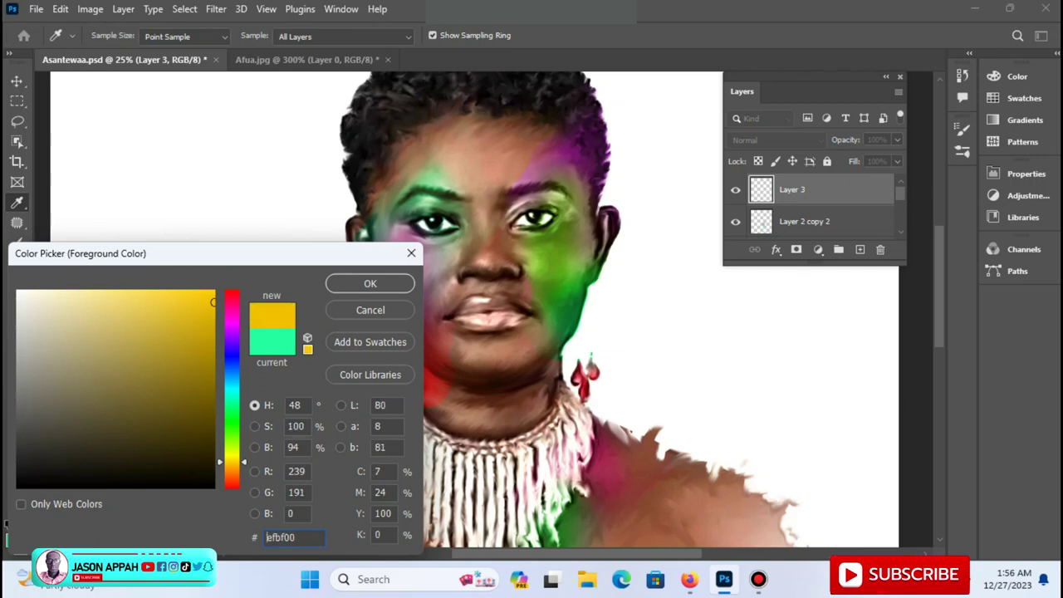
left_click(369, 284)
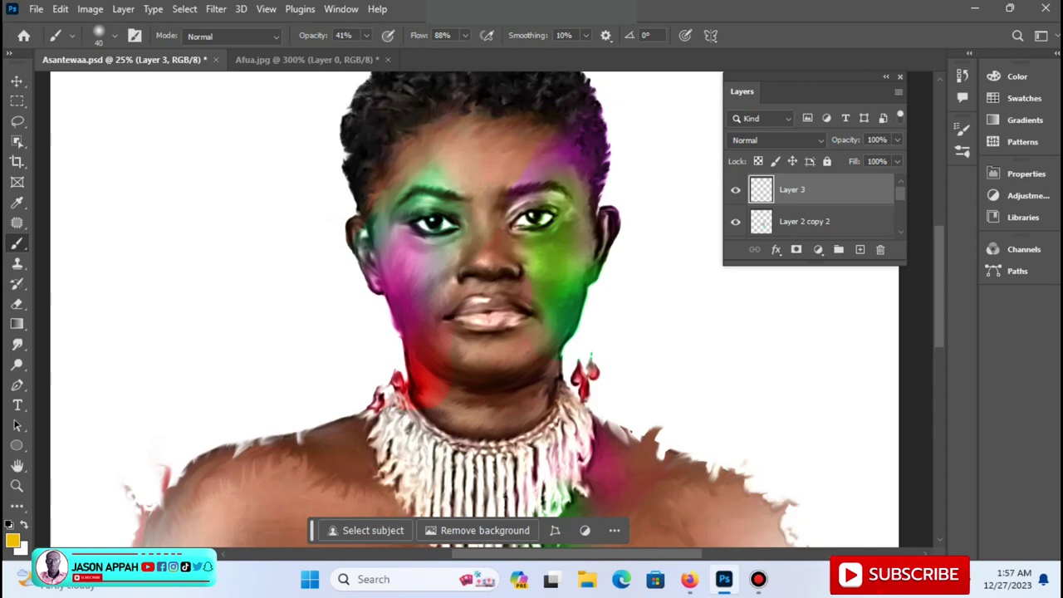
Step: Undo the yellow chin stroke and the newly added layer
left_click_drag(458, 336, 468, 342)
left_click(465, 34)
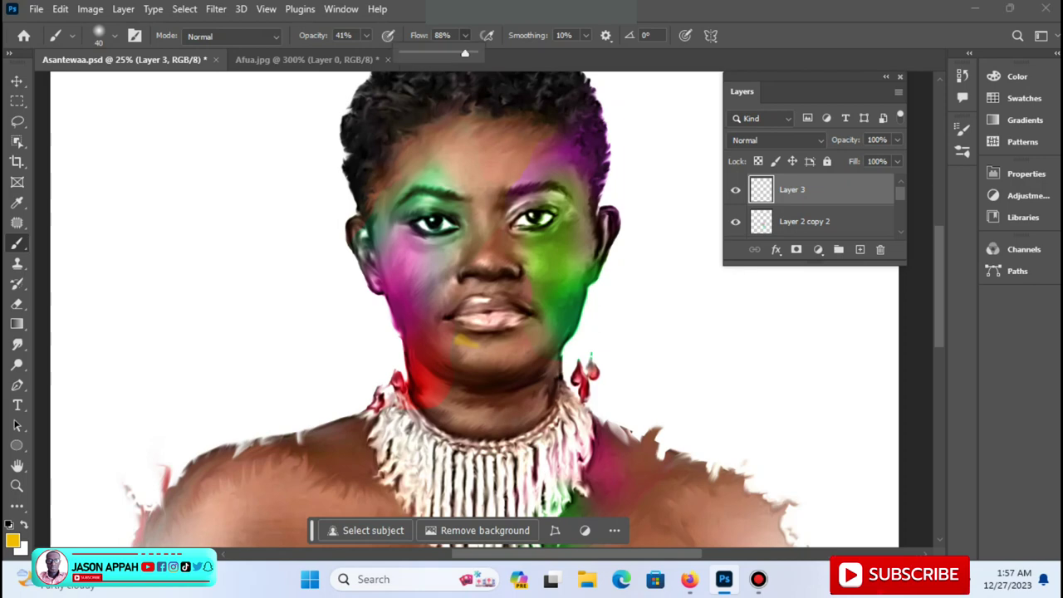
key("Escape")
key("ctrl+z")
key("ctrl+z")
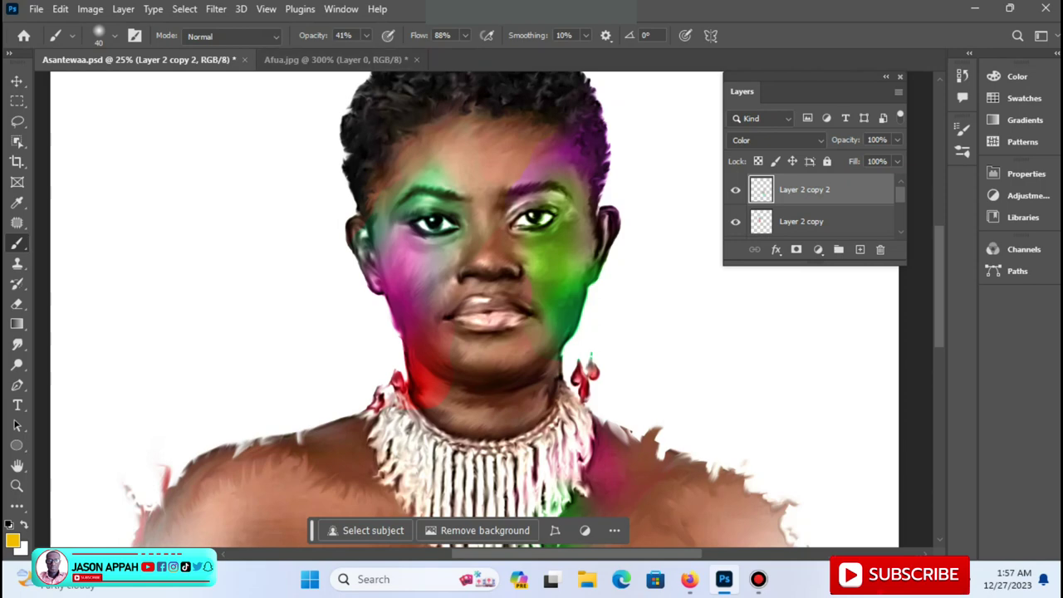
Step: Set brush flow to 25% and adjust opacity through 28% and 53% to 23%
left_click(464, 35)
left_click_drag(466, 53, 419, 53)
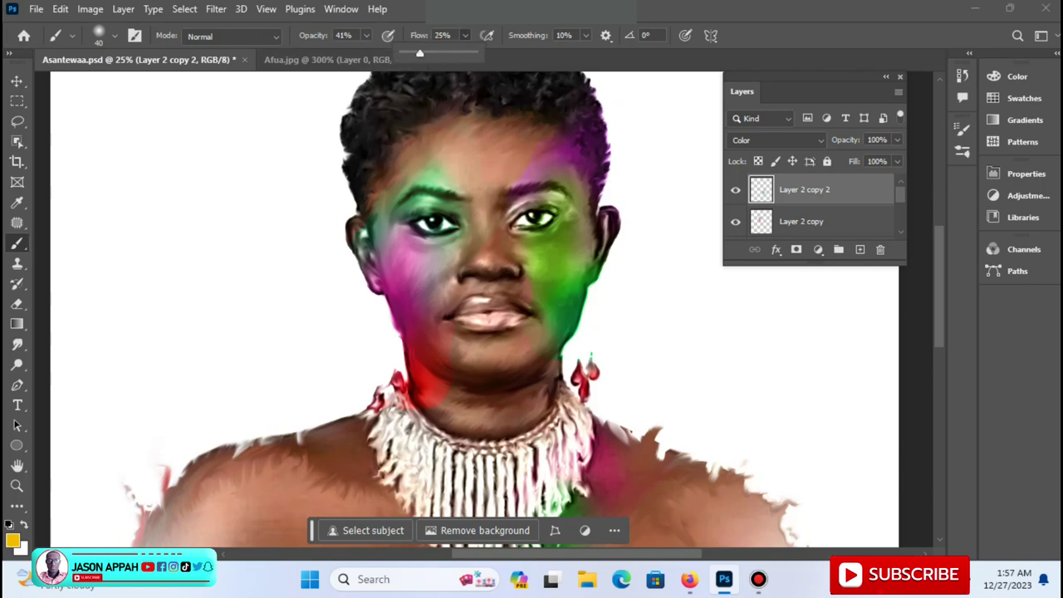
left_click(365, 35)
left_click_drag(366, 54, 356, 53)
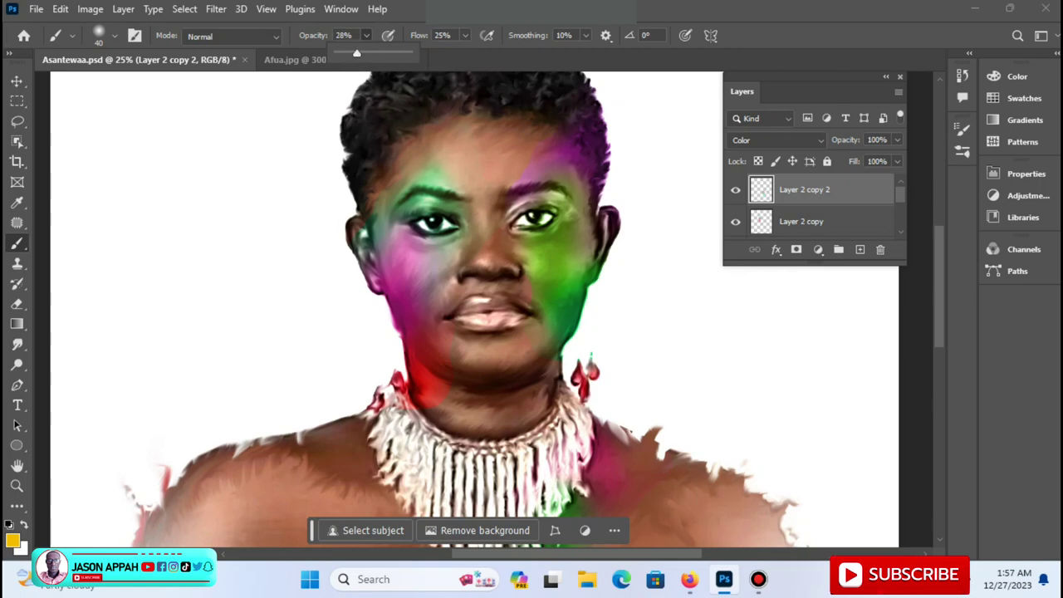
key("Return")
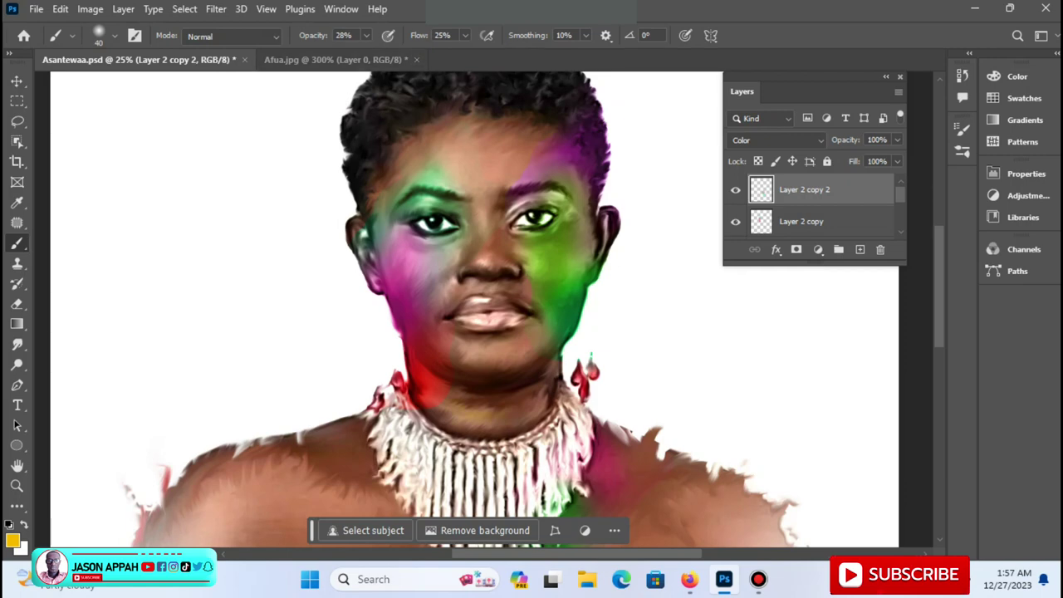
left_click(365, 35)
left_click_drag(363, 52, 383, 52)
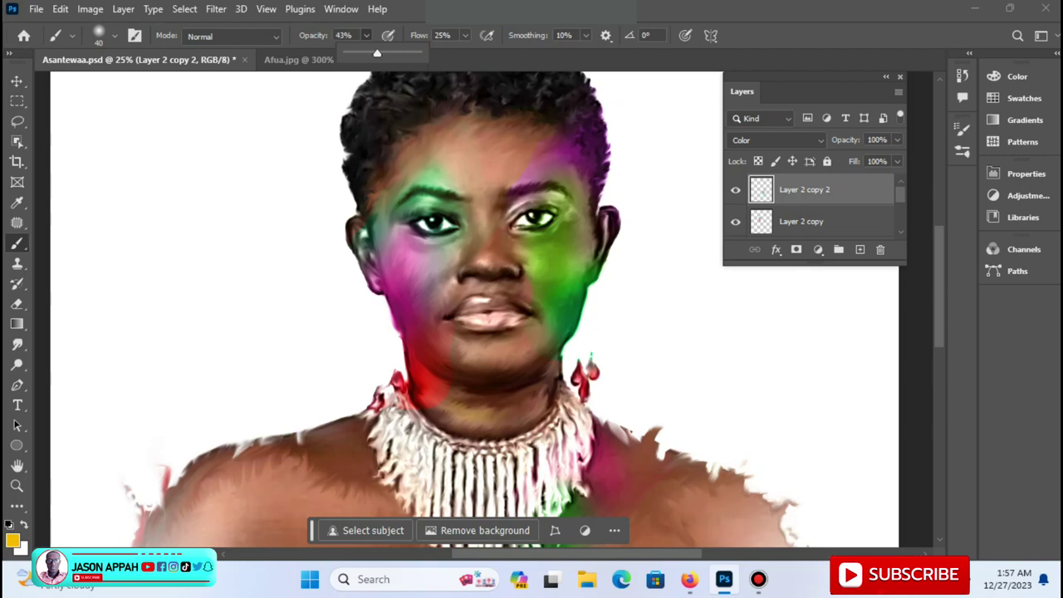
key("Return")
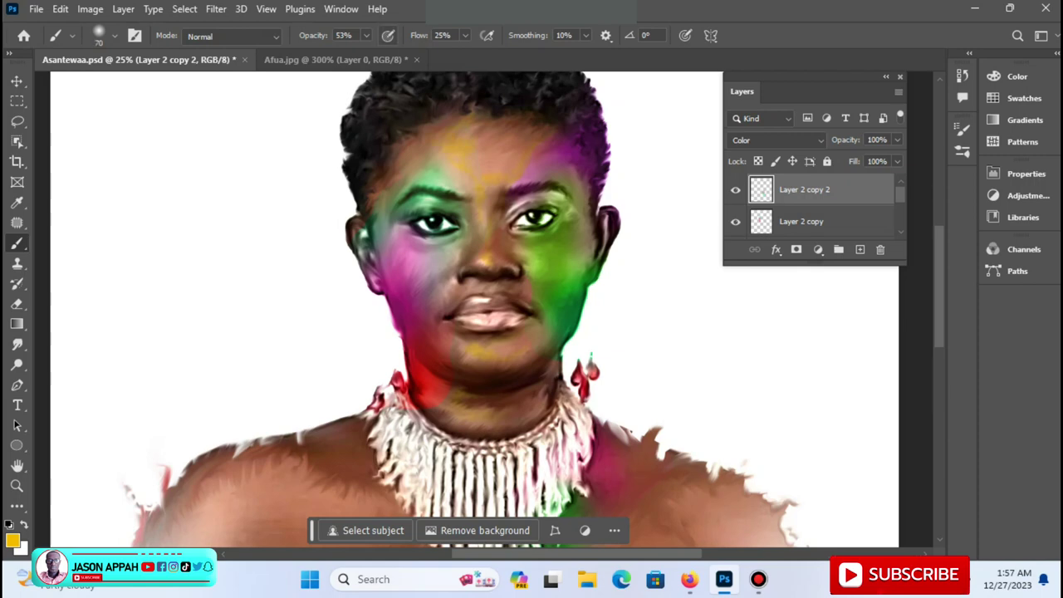
left_click(365, 35)
left_click_drag(366, 53, 343, 52)
Step: Make Layer 2 the active layer and switch to the Eraser
scroll(473, 307, "down", 3)
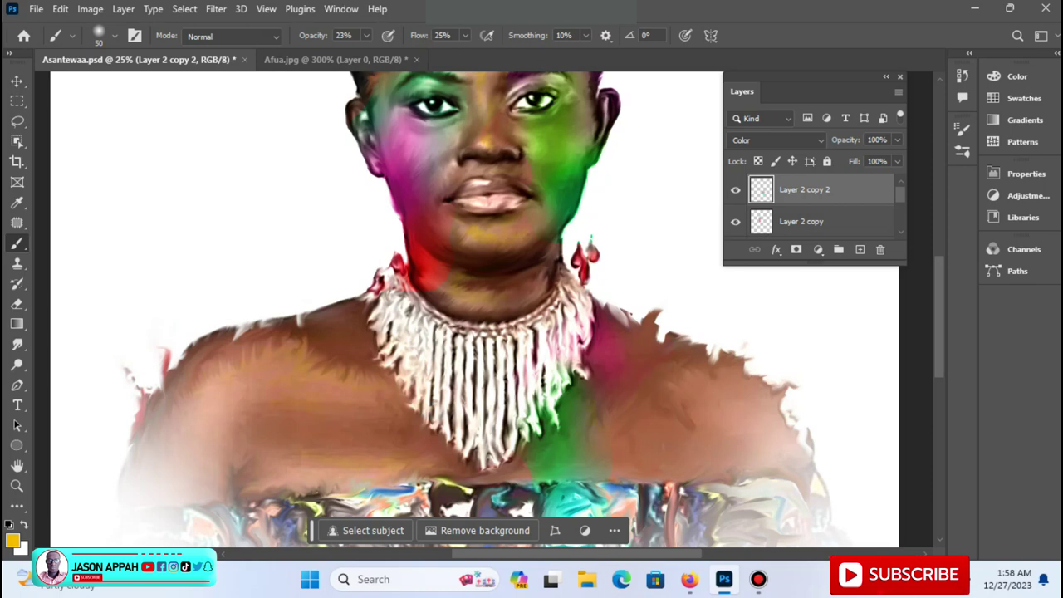
key("v")
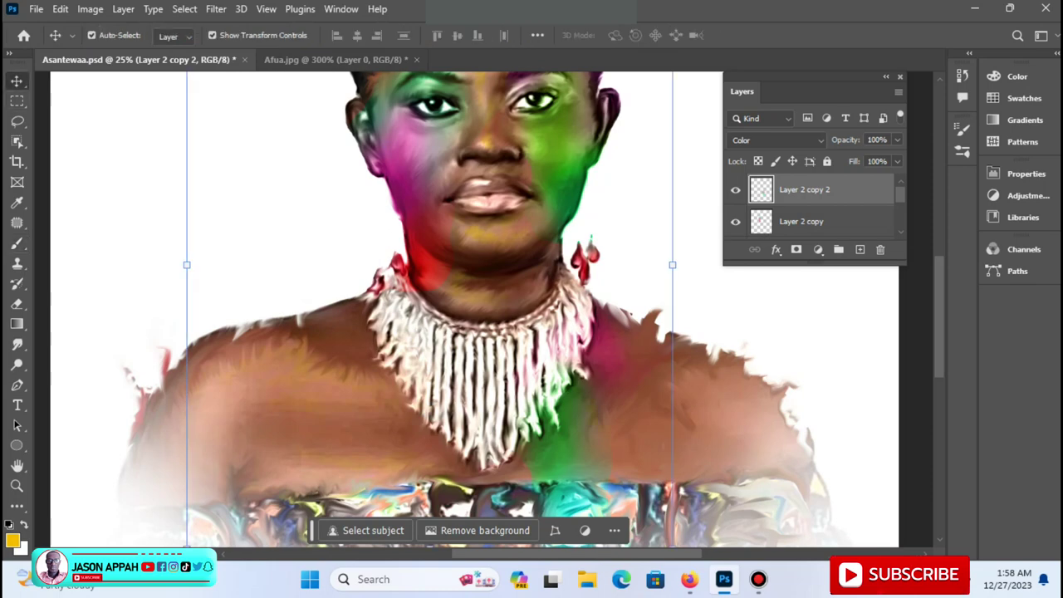
key("alt+bracketleft")
key("alt+bracketleft")
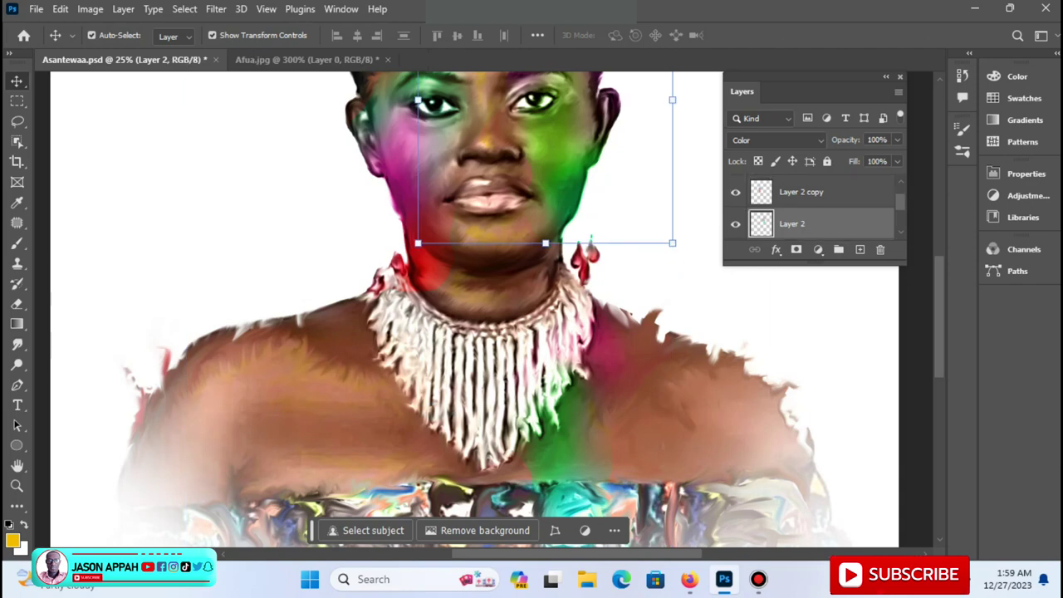
key("e")
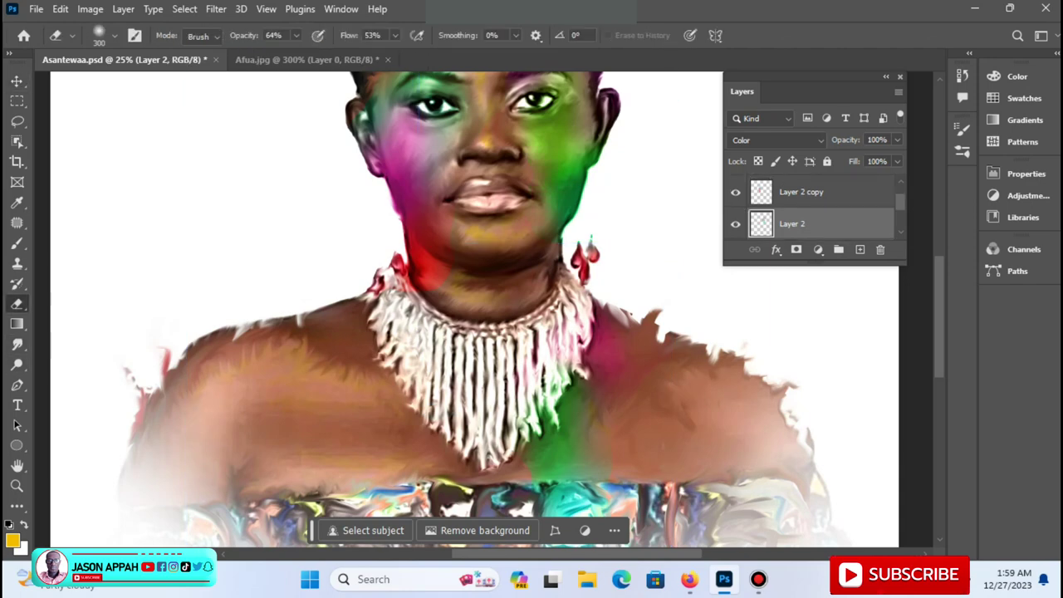
Step: Change the foreground colour to bright green 9eff22, starting from hex 71ac25, and return to the Brush
key("v")
left_click(36, 9)
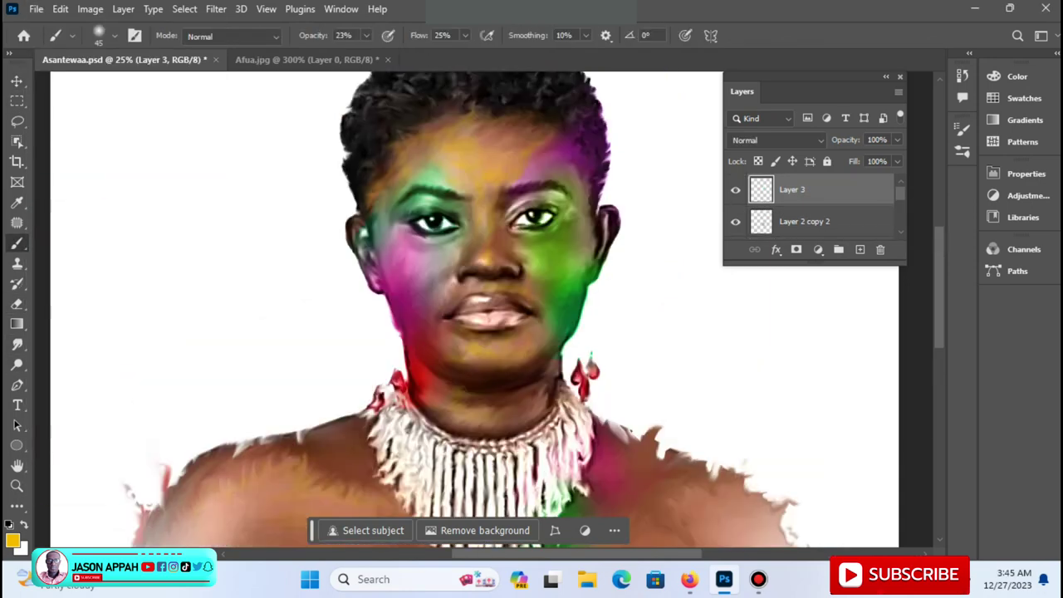
left_click(12, 539)
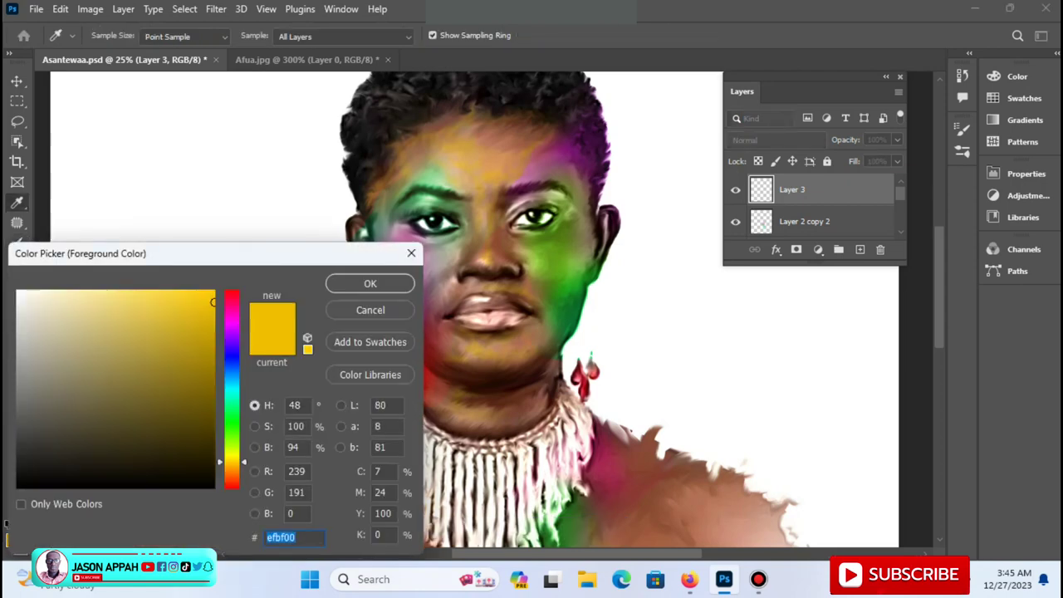
type("71ac25")
left_click(187, 290)
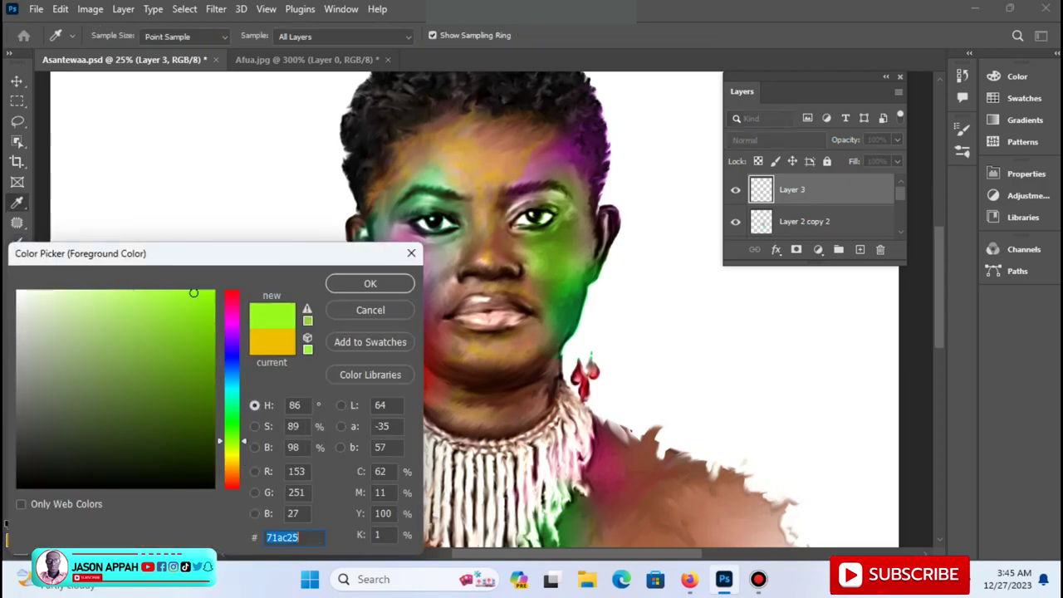
left_click(370, 283)
key("b")
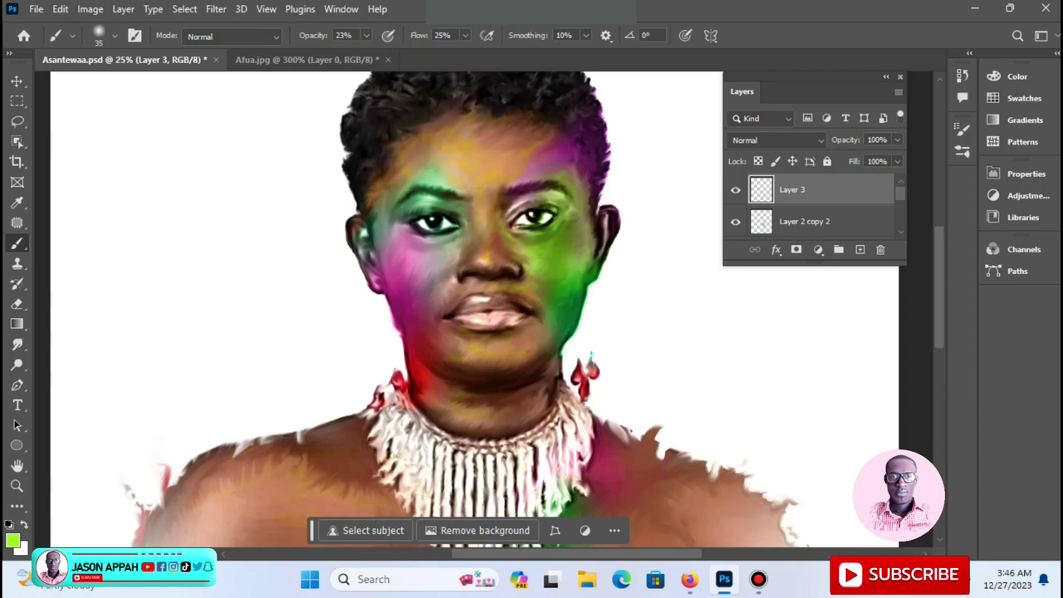
Step: Enter hex f722ff in the foreground Color Picker to make magenta the paint colour
left_click(13, 540)
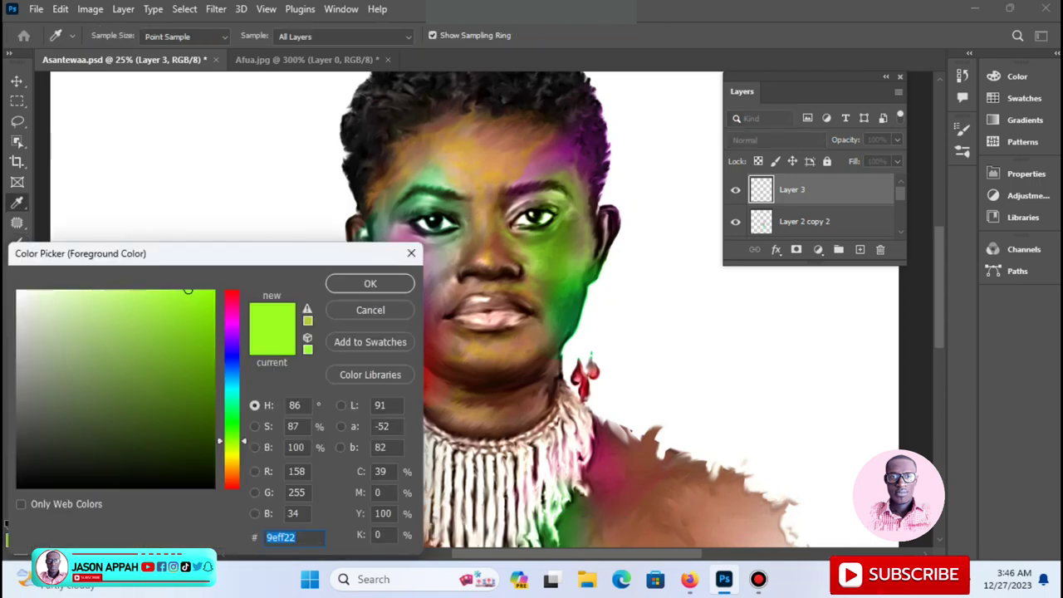
type("f722ff")
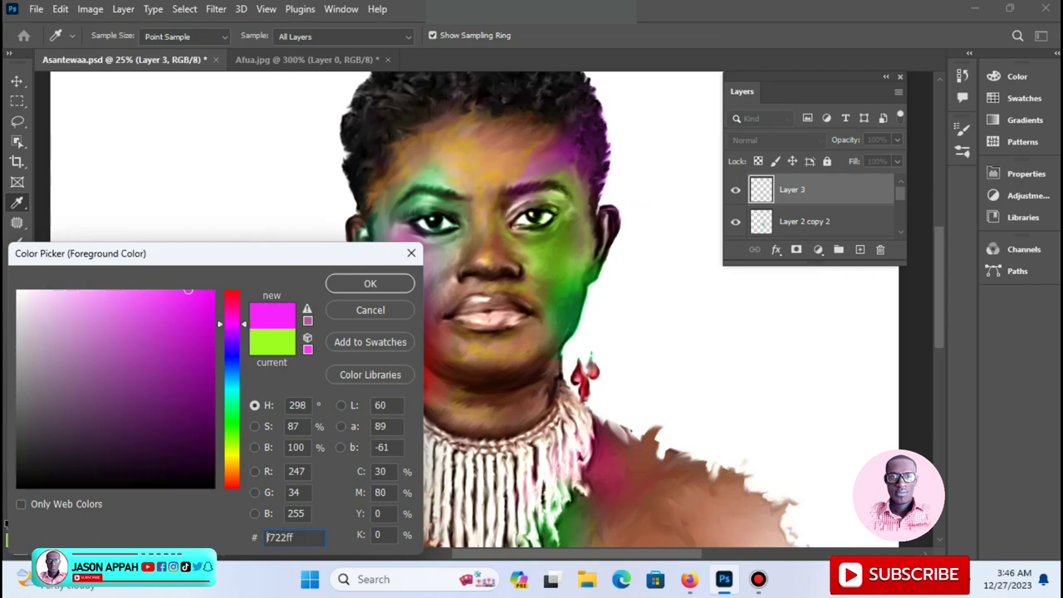
key("Return")
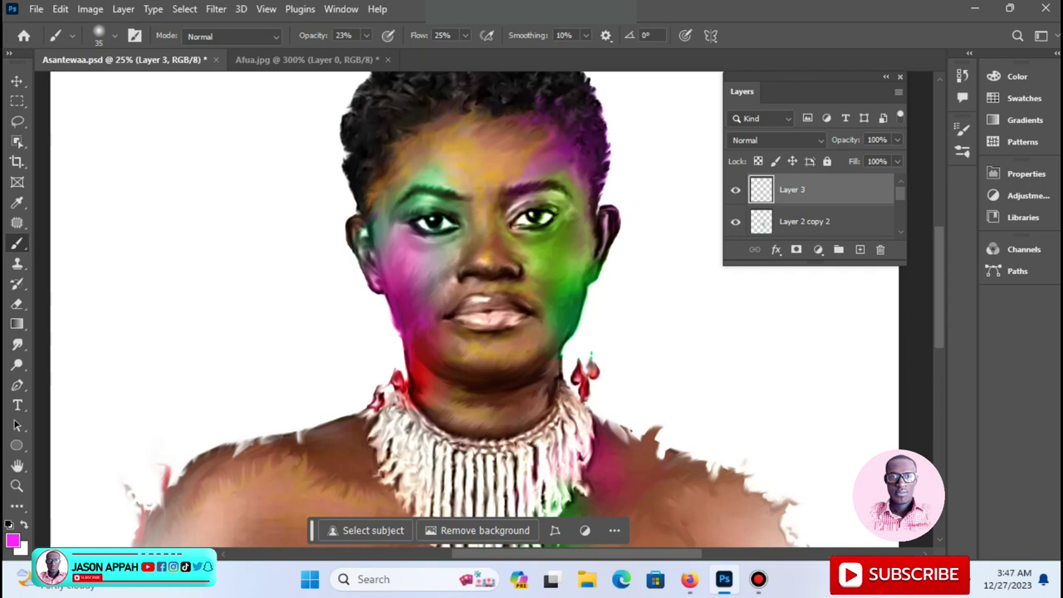
Step: Shift the foreground colour's hue from magenta to cyan
left_click(12, 540)
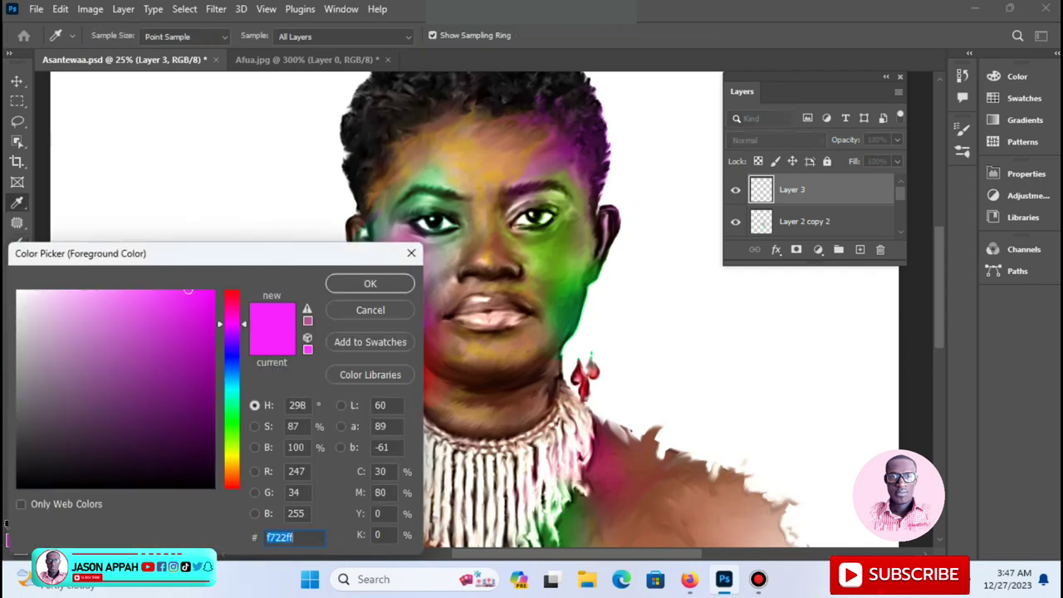
mouse_move(207, 253)
left_mouse_down()
mouse_move(232, 363)
mouse_move(486, 343)
left_mouse_up()
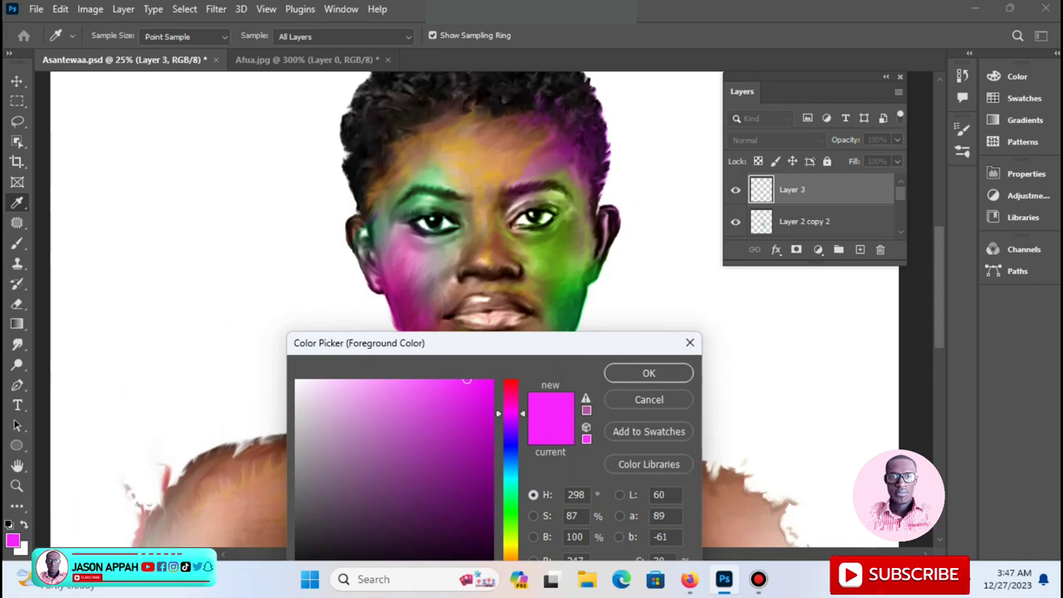
left_click_drag(509, 413, 510, 477)
left_click(648, 373)
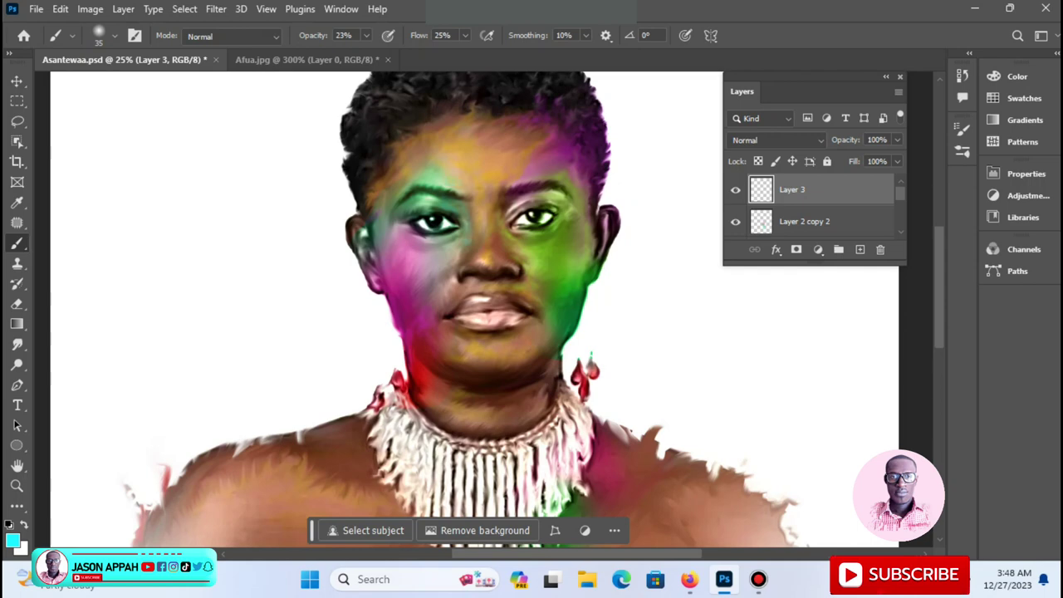
Step: Brush two faint cyan strokes below the chin and add an empty Layer 4
left_click_drag(425, 328, 442, 322)
left_click_drag(425, 328, 442, 322)
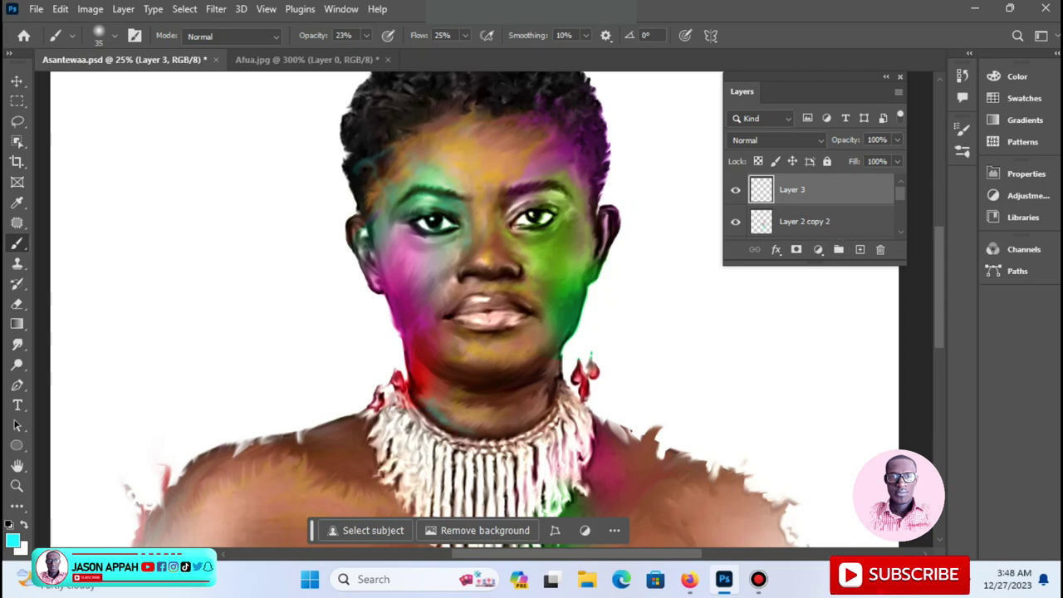
left_click(859, 249)
Step: Set the background colour to orange eb7947
left_click(20, 549)
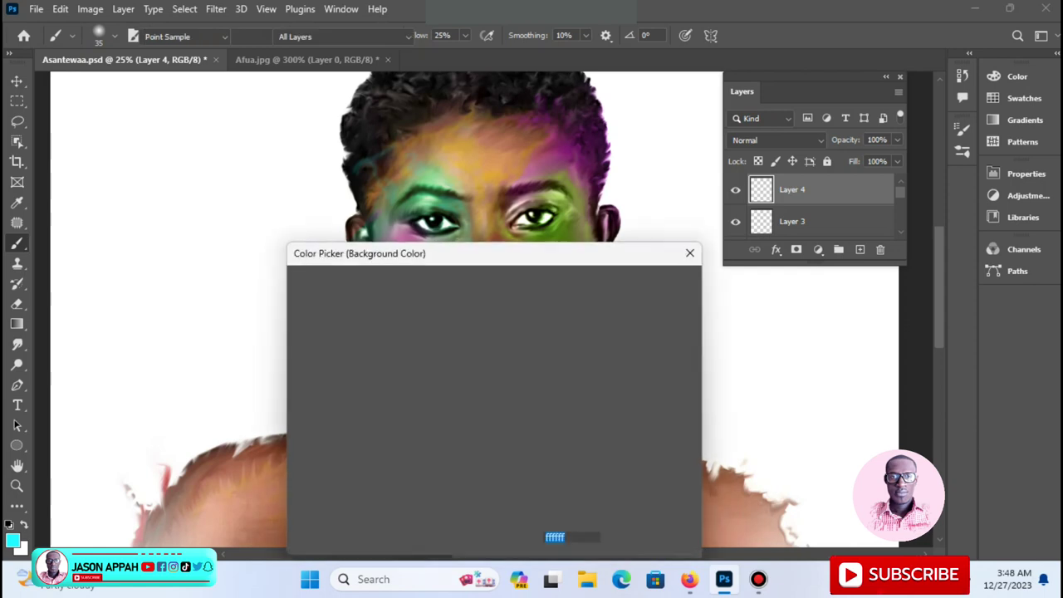
type("b3755a")
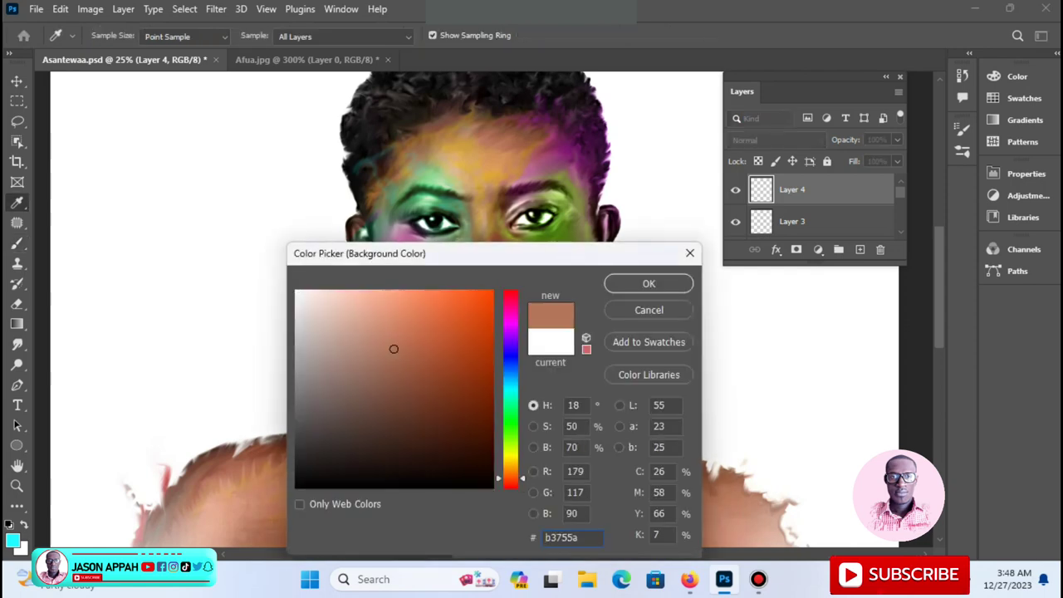
type("eb7947")
key("Return")
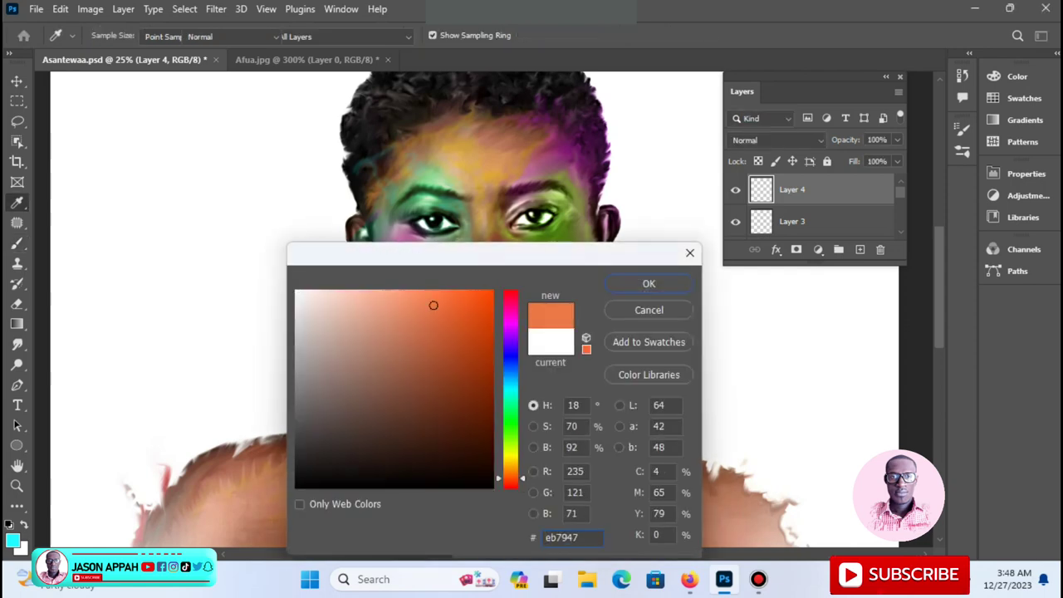
left_click(366, 35)
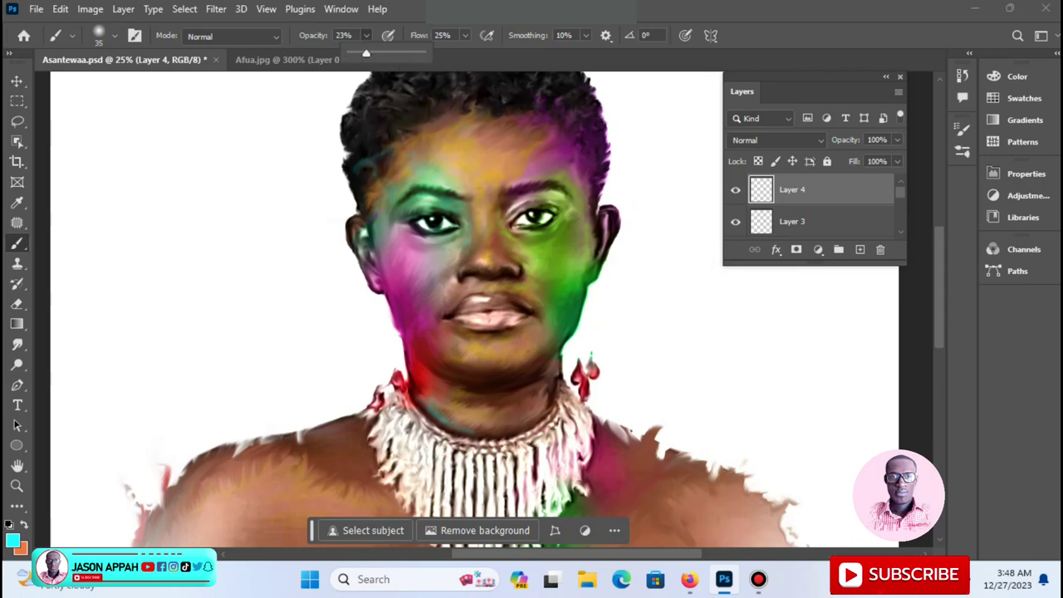
Step: Raise brush flow and opacity to 100%, swap to orange, and paint the forehead
left_click(464, 35)
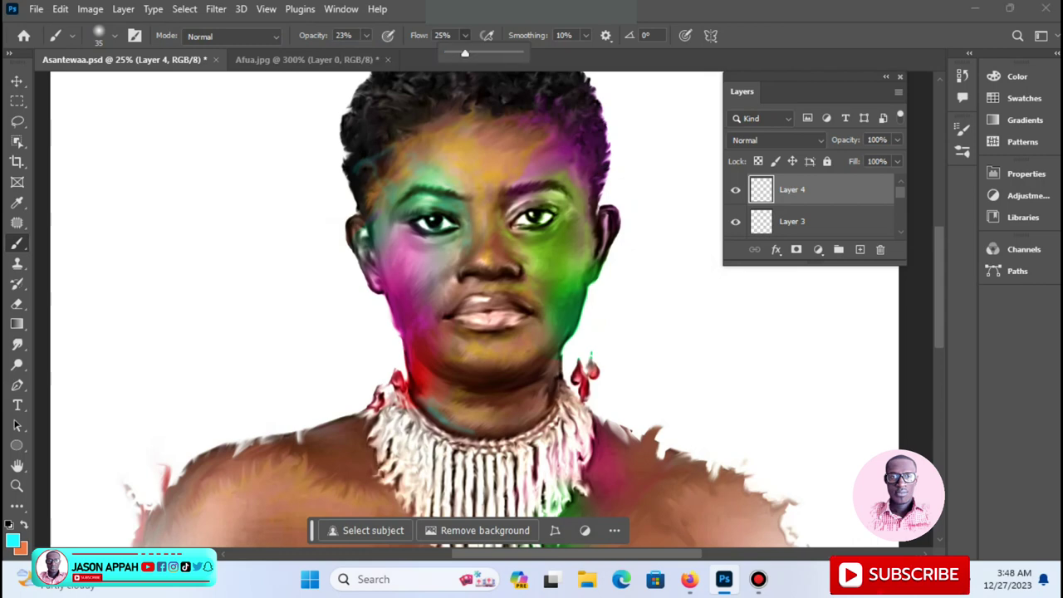
left_click_drag(465, 52, 519, 53)
left_click(365, 35)
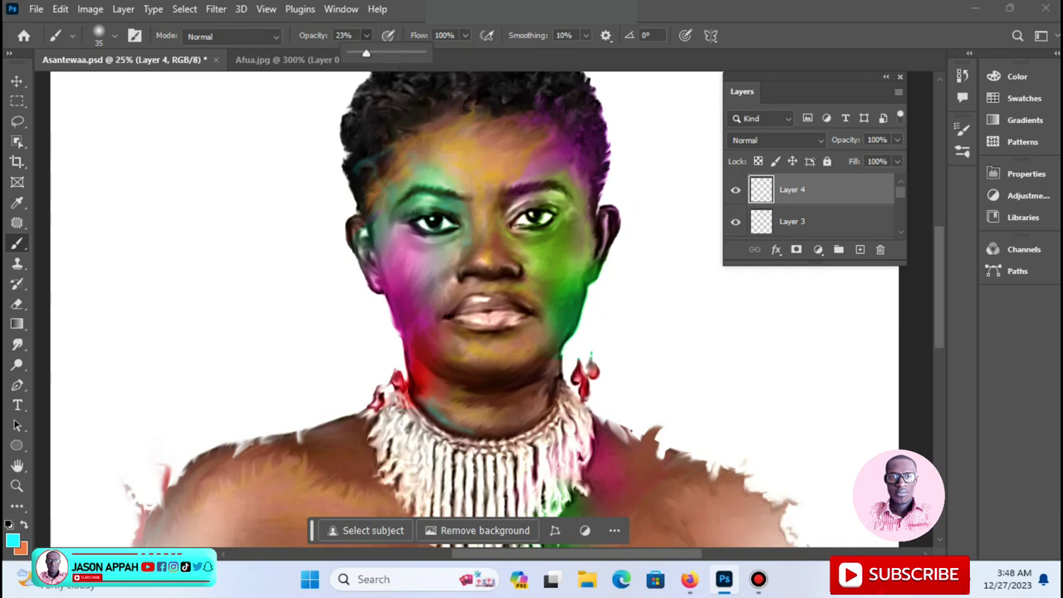
left_click_drag(366, 53, 421, 52)
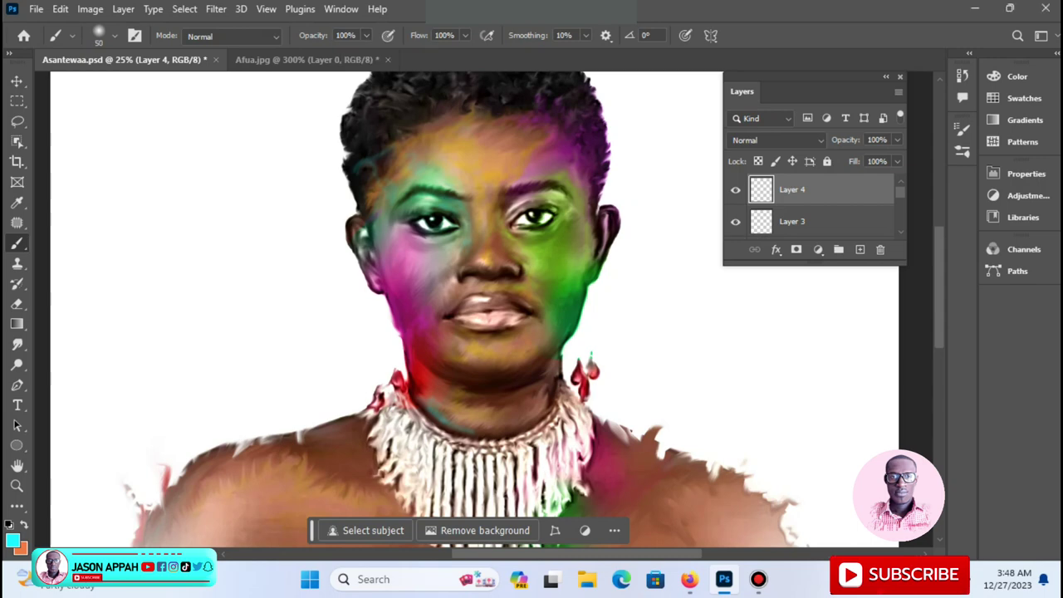
key("x")
left_click_drag(420, 157, 448, 156)
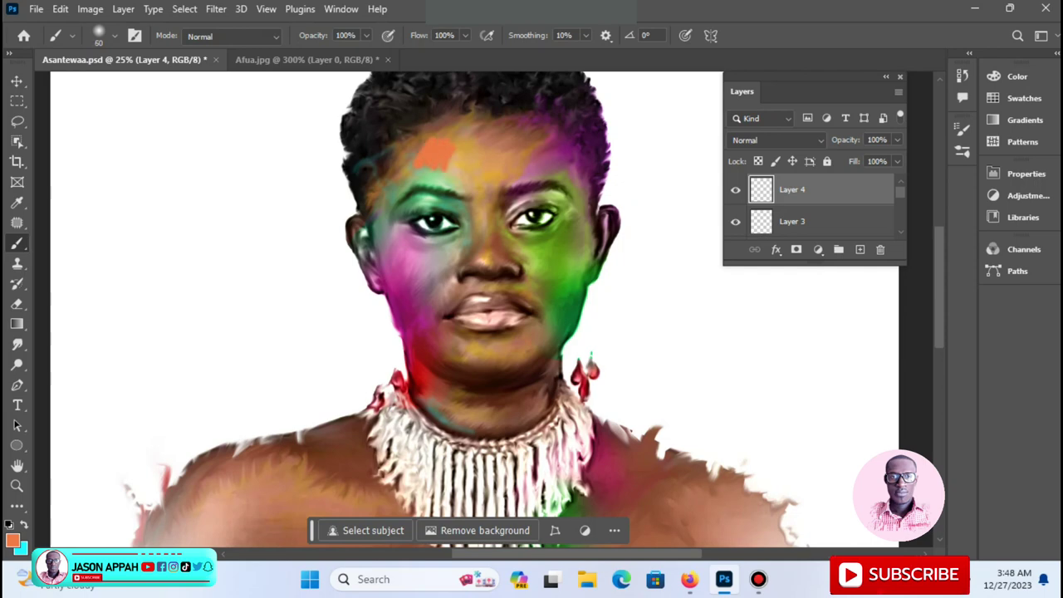
Step: Paint orange over the forehead, left temple, brow, cheek, ear and nose bridge
left_click_drag(448, 153, 469, 183)
mouse_move(465, 125)
left_mouse_down()
mouse_move(456, 108)
mouse_move(405, 176)
mouse_move(498, 184)
mouse_move(495, 207)
mouse_move(508, 187)
mouse_move(563, 161)
mouse_move(475, 123)
mouse_move(527, 116)
mouse_move(564, 146)
mouse_move(545, 149)
left_mouse_up()
mouse_move(422, 132)
left_mouse_down()
mouse_move(383, 208)
mouse_move(407, 192)
left_mouse_up()
mouse_move(473, 196)
left_mouse_down()
mouse_move(455, 208)
mouse_move(433, 194)
mouse_move(397, 214)
mouse_move(465, 212)
mouse_move(429, 189)
mouse_move(378, 249)
mouse_move(353, 230)
mouse_move(374, 264)
left_mouse_up()
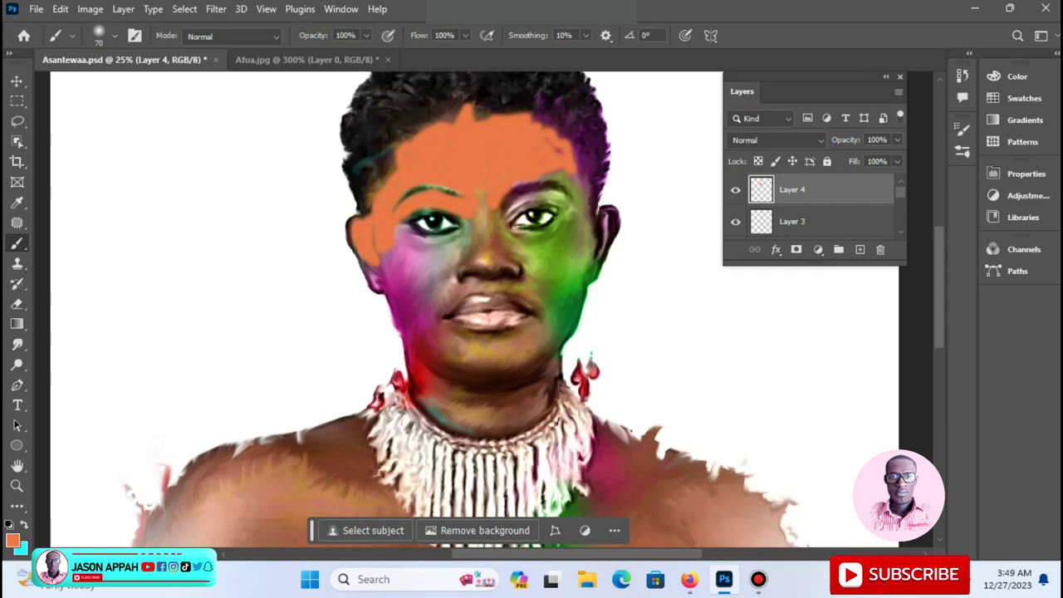
mouse_move(349, 220)
left_mouse_down()
mouse_move(377, 291)
mouse_move(380, 248)
mouse_move(397, 278)
left_mouse_up()
mouse_move(406, 234)
left_mouse_down()
mouse_move(415, 222)
mouse_move(440, 273)
mouse_move(413, 257)
mouse_move(385, 315)
mouse_move(400, 316)
mouse_move(424, 355)
left_mouse_up()
mouse_move(415, 282)
left_mouse_down()
mouse_move(432, 323)
mouse_move(452, 298)
left_mouse_up()
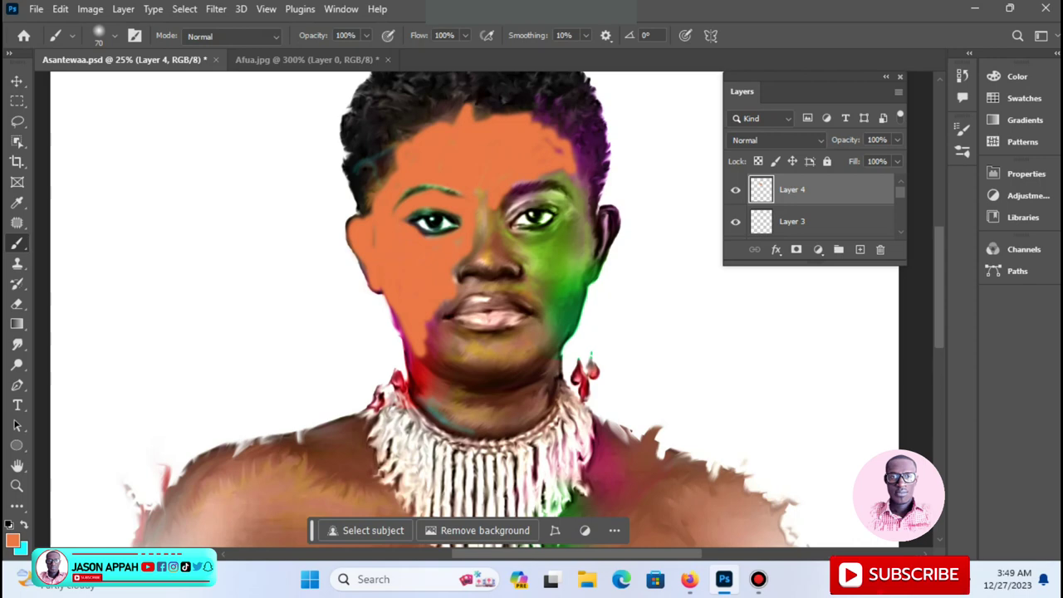
mouse_move(484, 218)
left_mouse_down()
mouse_move(489, 237)
mouse_move(544, 195)
mouse_move(566, 198)
mouse_move(561, 171)
mouse_move(534, 181)
mouse_move(591, 184)
mouse_move(592, 224)
mouse_move(576, 249)
mouse_move(555, 212)
mouse_move(523, 236)
mouse_move(508, 226)
mouse_move(558, 234)
mouse_move(531, 204)
mouse_move(510, 220)
left_mouse_up()
Step: Paint orange over the right ear, jaw, cheek, upper lip, chin and neck
mouse_move(587, 244)
left_mouse_down()
mouse_move(609, 212)
mouse_move(618, 249)
mouse_move(586, 282)
mouse_move(552, 249)
mouse_move(495, 247)
mouse_move(488, 267)
mouse_move(463, 270)
mouse_move(472, 247)
mouse_move(492, 242)
mouse_move(536, 282)
mouse_move(578, 287)
mouse_move(566, 330)
left_mouse_up()
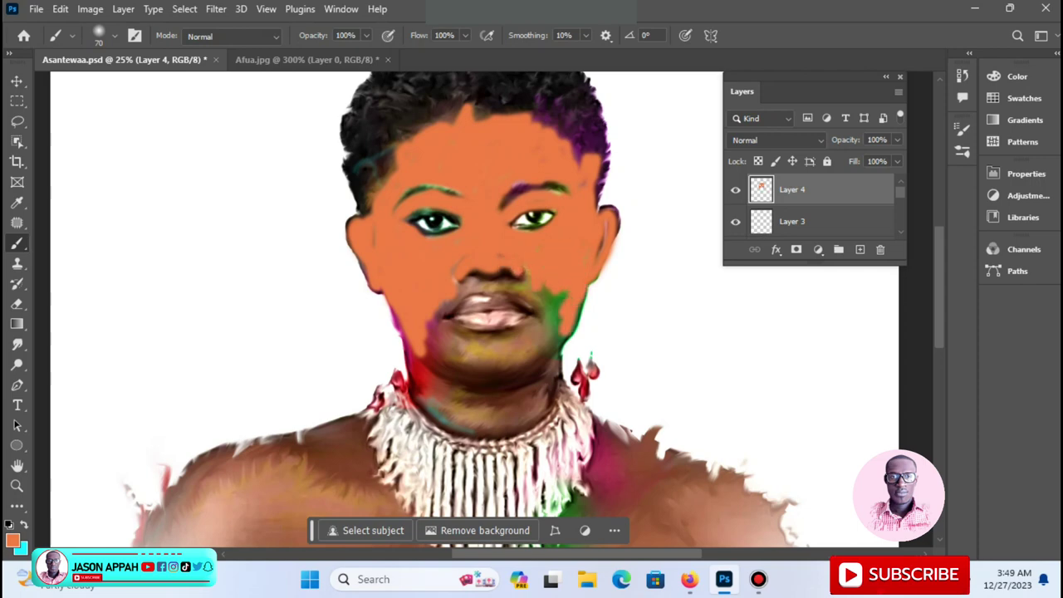
mouse_move(553, 292)
left_mouse_down()
mouse_move(551, 316)
mouse_move(561, 296)
left_mouse_up()
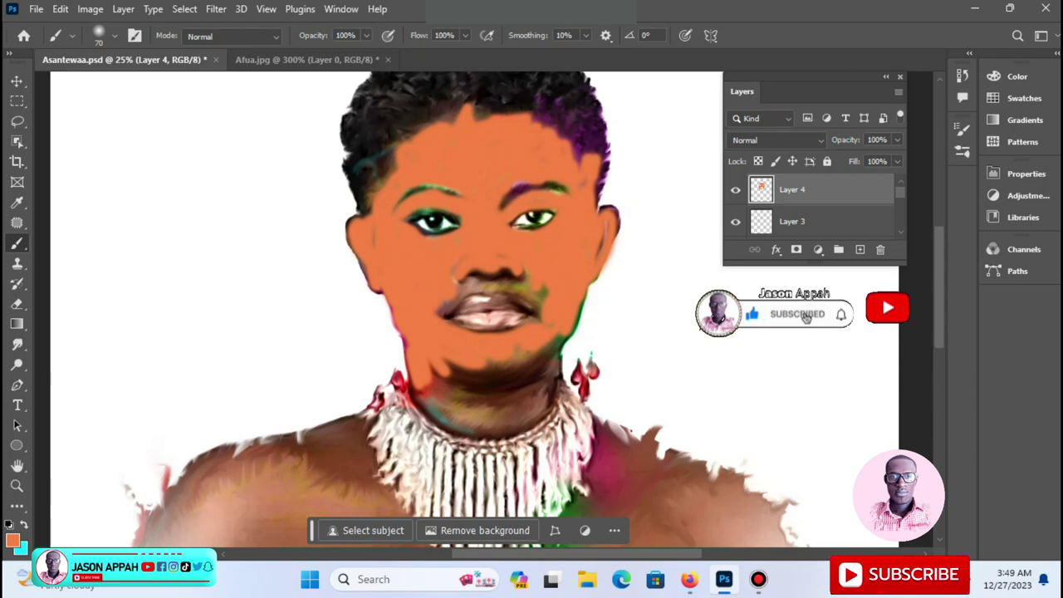
mouse_move(448, 378)
left_mouse_down()
mouse_move(490, 374)
mouse_move(569, 336)
mouse_move(528, 380)
mouse_move(463, 394)
mouse_move(438, 379)
mouse_move(427, 415)
mouse_move(420, 399)
mouse_move(502, 421)
mouse_move(448, 427)
mouse_move(526, 410)
mouse_move(555, 369)
mouse_move(548, 397)
left_mouse_up()
mouse_move(544, 433)
left_mouse_down()
mouse_move(502, 411)
mouse_move(444, 403)
mouse_move(540, 378)
left_mouse_up()
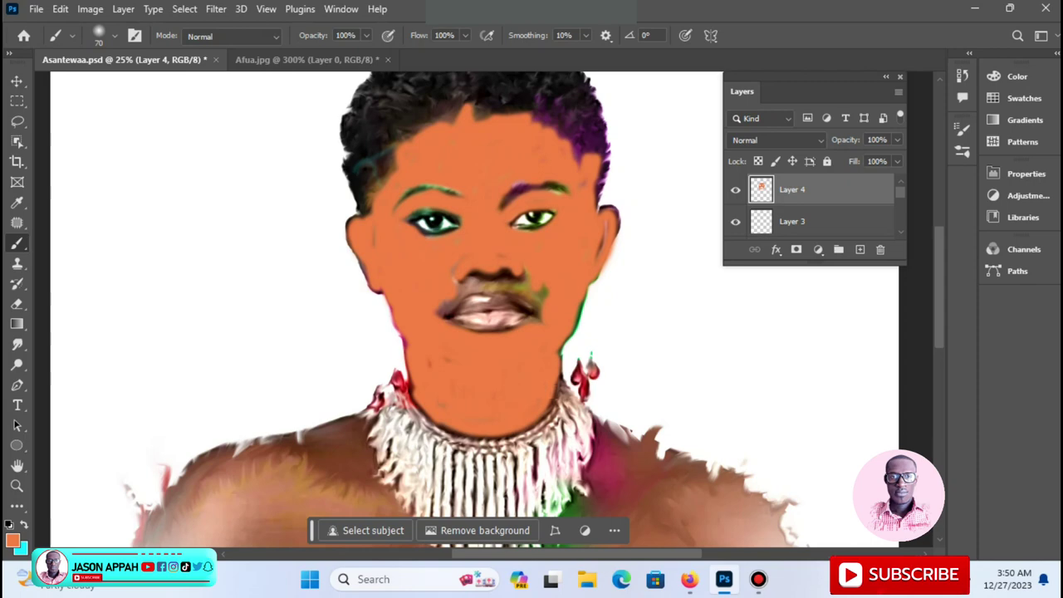
mouse_move(437, 312)
left_mouse_down()
mouse_move(490, 284)
mouse_move(545, 291)
mouse_move(460, 282)
mouse_move(506, 277)
mouse_move(510, 294)
left_mouse_up()
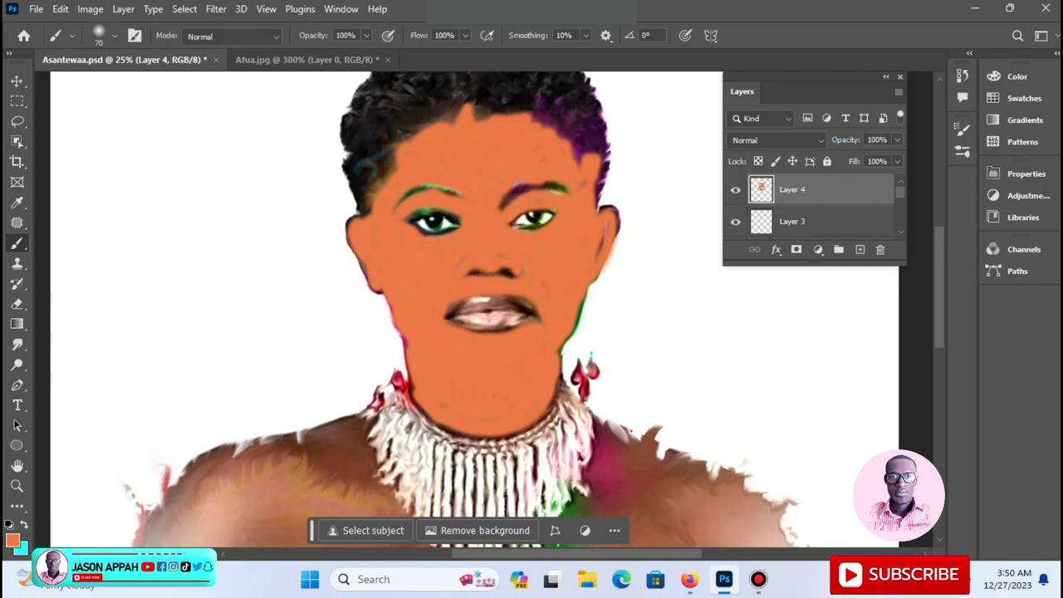
left_click_drag(423, 408, 475, 435)
left_click_drag(355, 450, 336, 470)
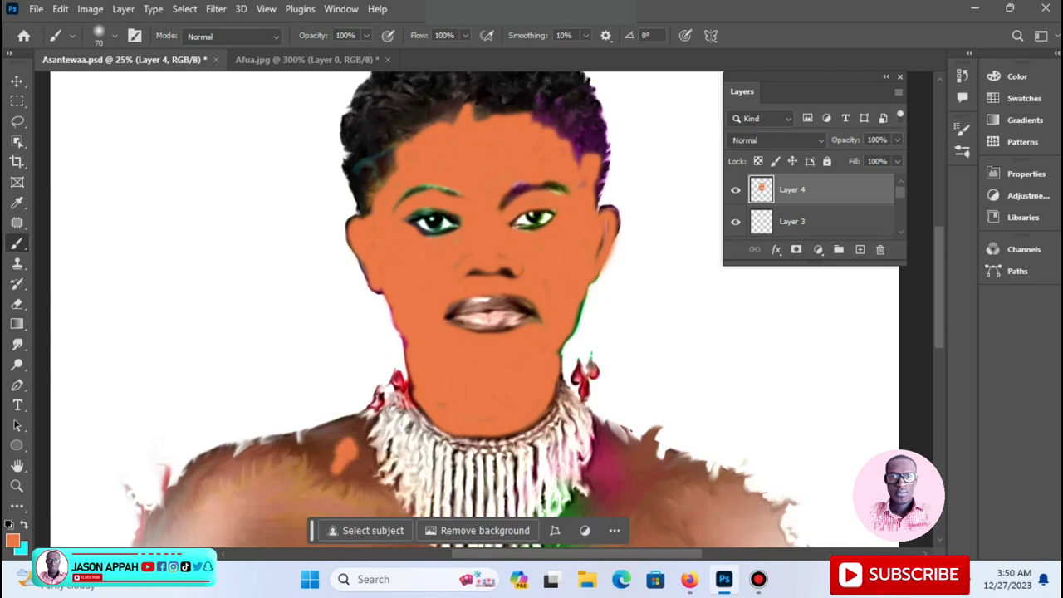
Step: Brush orange over both shoulders and the chest around the necklace, then add Layer 5
scroll(473, 307, "down", 3)
mouse_move(318, 346)
left_mouse_down()
mouse_move(344, 311)
mouse_move(242, 352)
mouse_move(326, 365)
left_mouse_up()
mouse_move(345, 304)
left_mouse_down()
mouse_move(380, 394)
mouse_move(283, 365)
mouse_move(294, 349)
mouse_move(249, 336)
mouse_move(216, 340)
mouse_move(199, 390)
mouse_move(357, 452)
mouse_move(380, 424)
mouse_move(407, 419)
mouse_move(355, 332)
left_mouse_up()
mouse_move(402, 406)
left_mouse_down()
mouse_move(398, 436)
mouse_move(452, 473)
mouse_move(282, 482)
left_mouse_up()
mouse_move(347, 448)
left_mouse_down()
mouse_move(473, 474)
mouse_move(444, 448)
mouse_move(544, 467)
mouse_move(602, 381)
mouse_move(601, 328)
mouse_move(635, 332)
mouse_move(631, 365)
mouse_move(619, 348)
mouse_move(677, 348)
mouse_move(705, 369)
mouse_move(635, 381)
mouse_move(697, 398)
mouse_move(664, 423)
mouse_move(656, 473)
mouse_move(565, 481)
mouse_move(585, 398)
mouse_move(618, 407)
mouse_move(641, 470)
mouse_move(701, 481)
mouse_move(792, 470)
mouse_move(789, 438)
mouse_move(764, 403)
mouse_move(739, 415)
mouse_move(729, 361)
mouse_move(714, 382)
left_mouse_up()
mouse_move(704, 430)
left_mouse_down()
mouse_move(743, 432)
mouse_move(768, 452)
mouse_move(734, 461)
left_mouse_up()
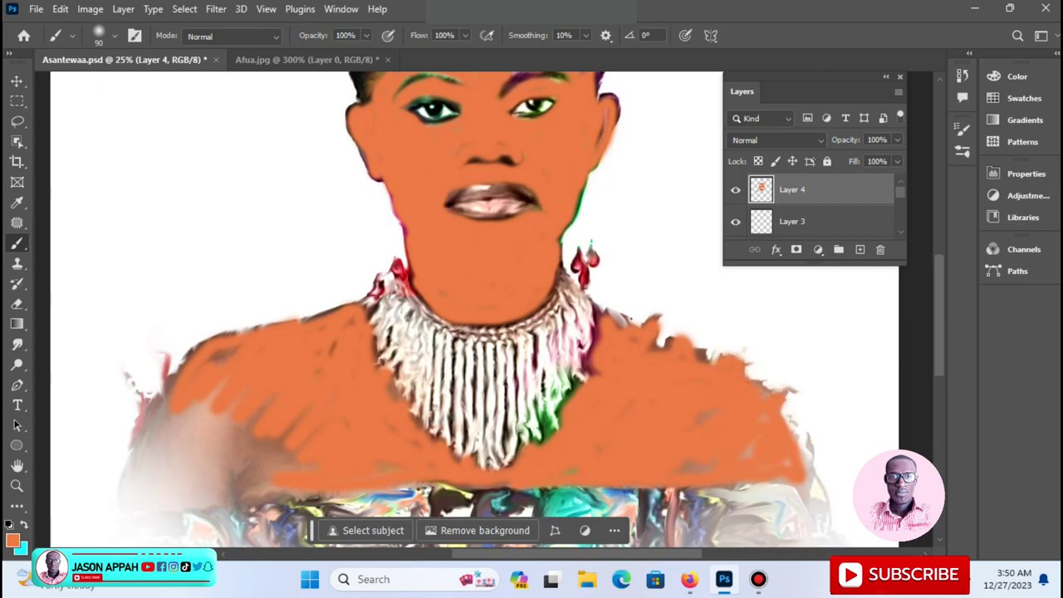
left_click_drag(795, 475, 809, 490)
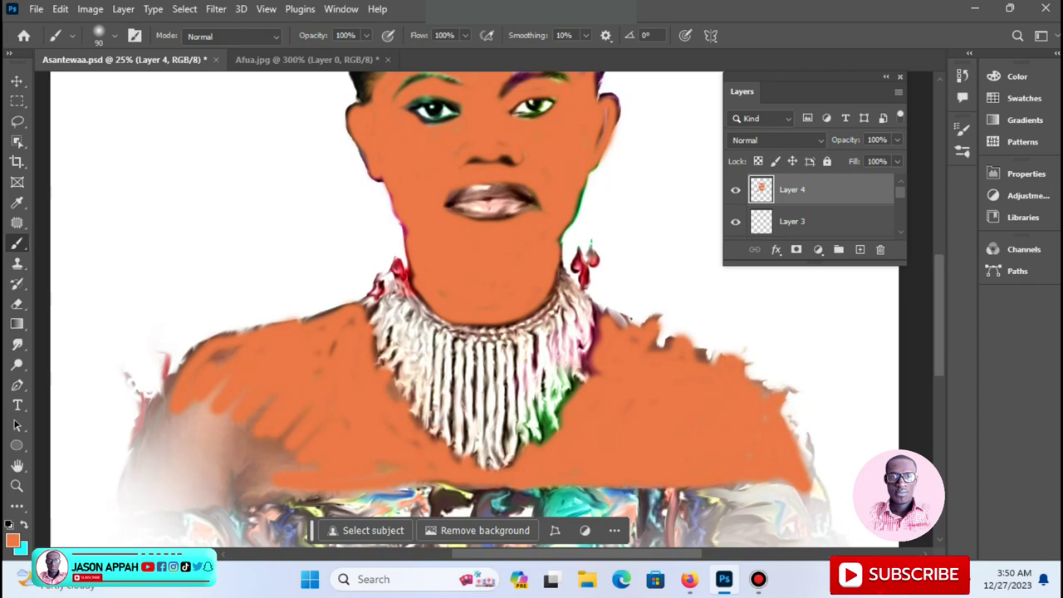
mouse_move(294, 424)
left_mouse_down()
mouse_move(262, 415)
mouse_move(241, 482)
mouse_move(272, 455)
mouse_move(295, 453)
left_mouse_up()
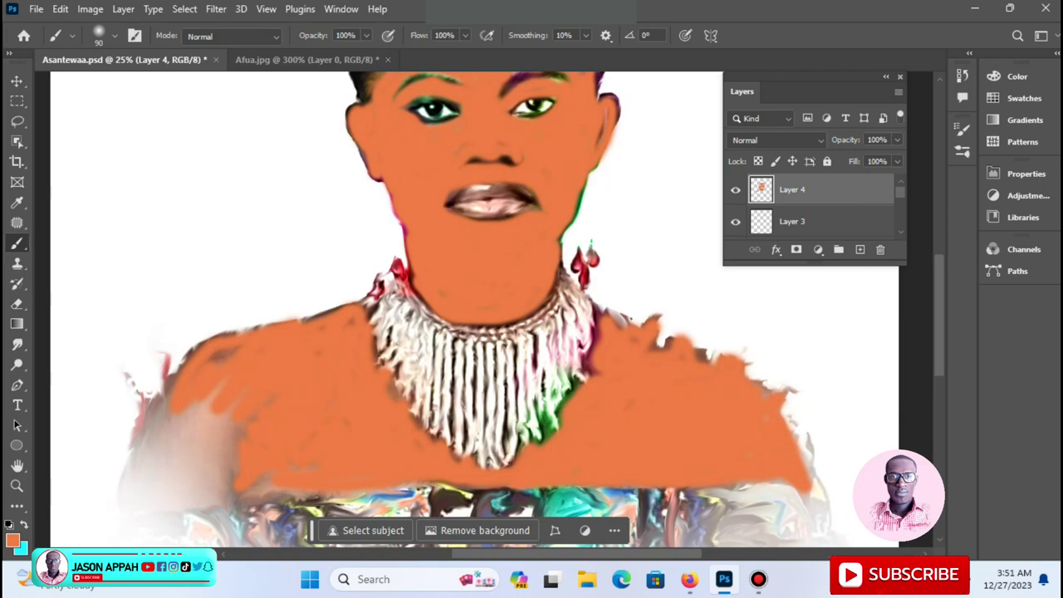
mouse_move(224, 356)
left_mouse_down()
mouse_move(153, 390)
mouse_move(143, 432)
mouse_move(216, 406)
mouse_move(228, 423)
mouse_move(204, 473)
mouse_move(181, 486)
left_mouse_up()
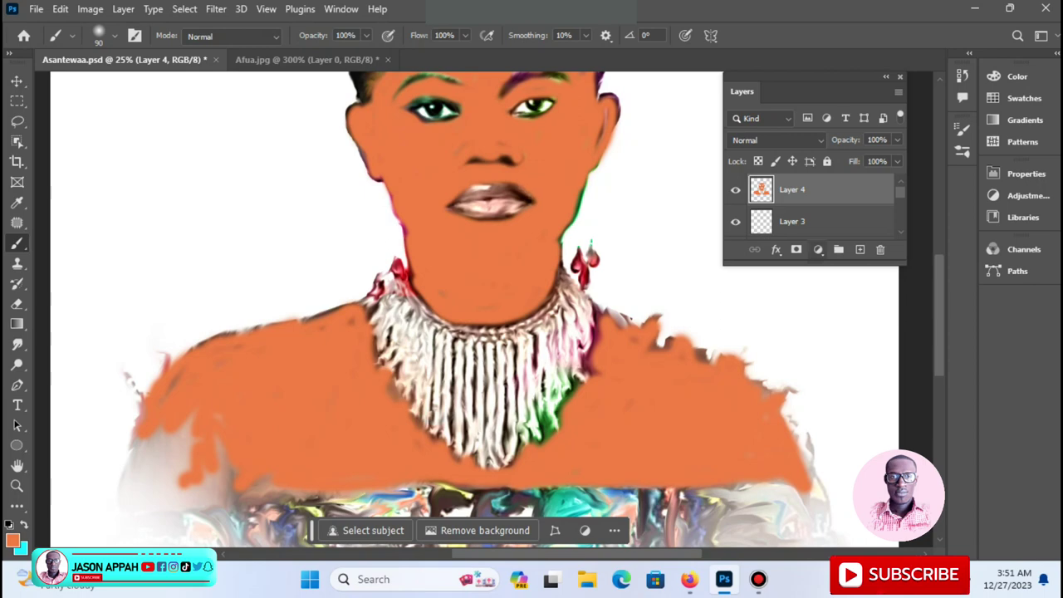
left_click(859, 249)
Step: Paint the lips light pink, then open Layer 4's blend modes to preview Soft Light
left_click(12, 540)
type("ce47eb")
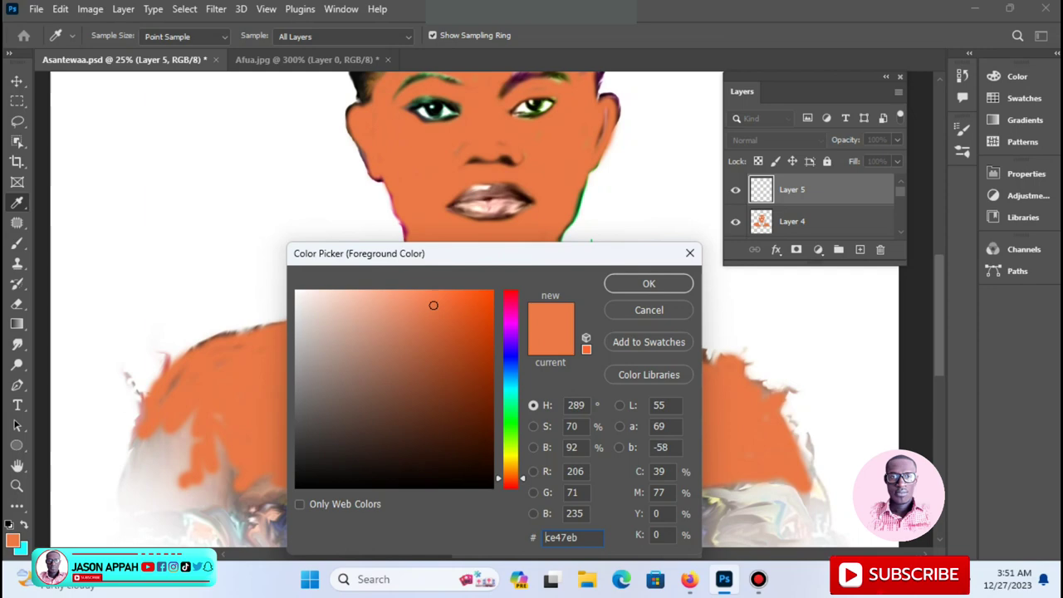
left_click(403, 289)
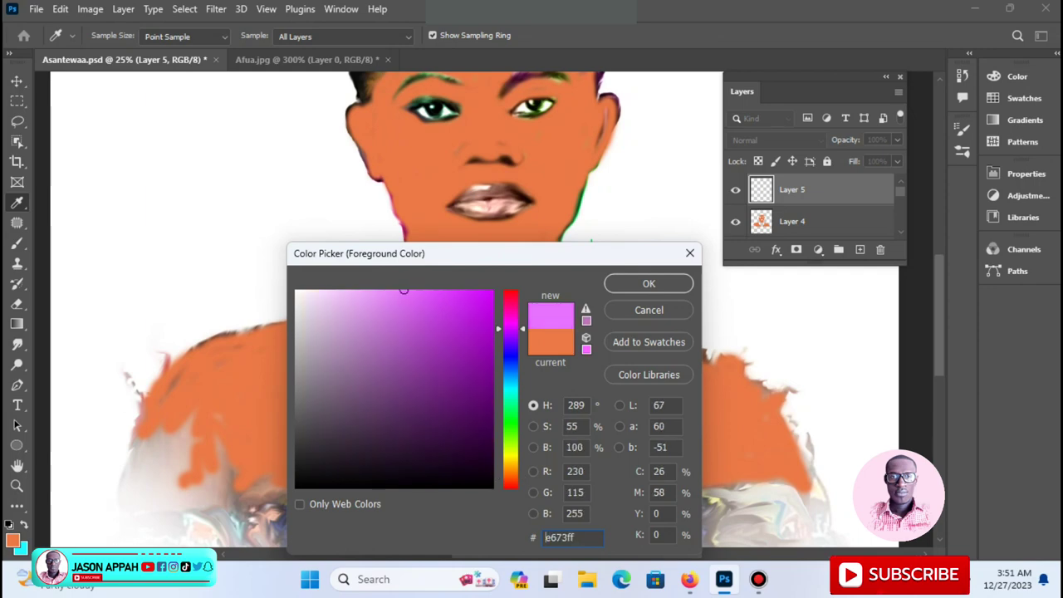
left_click(648, 283)
left_click_drag(462, 207, 503, 204)
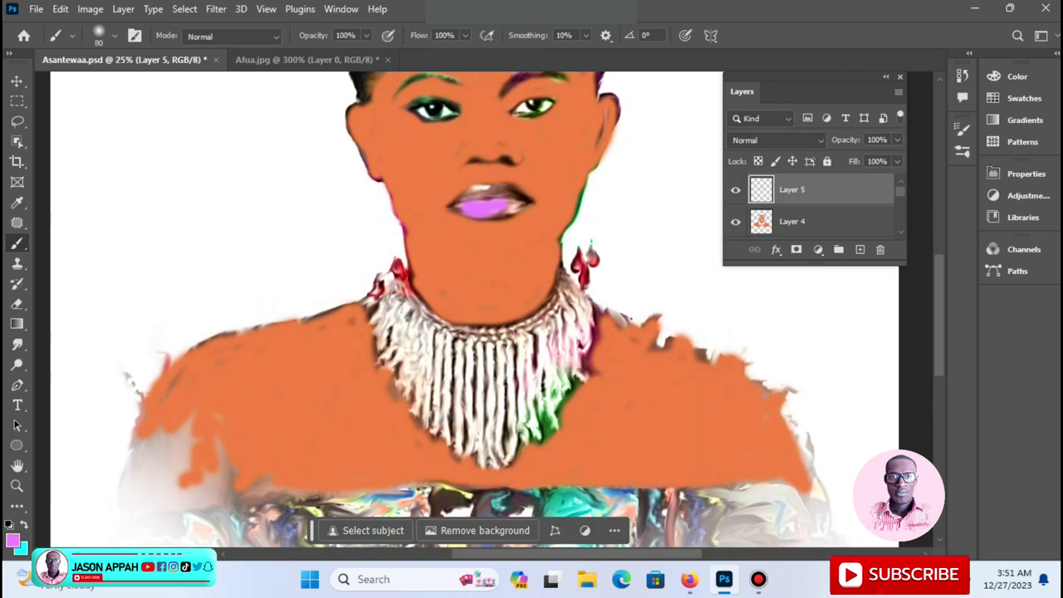
mouse_move(462, 200)
left_mouse_down()
mouse_move(516, 189)
mouse_move(523, 204)
left_mouse_up()
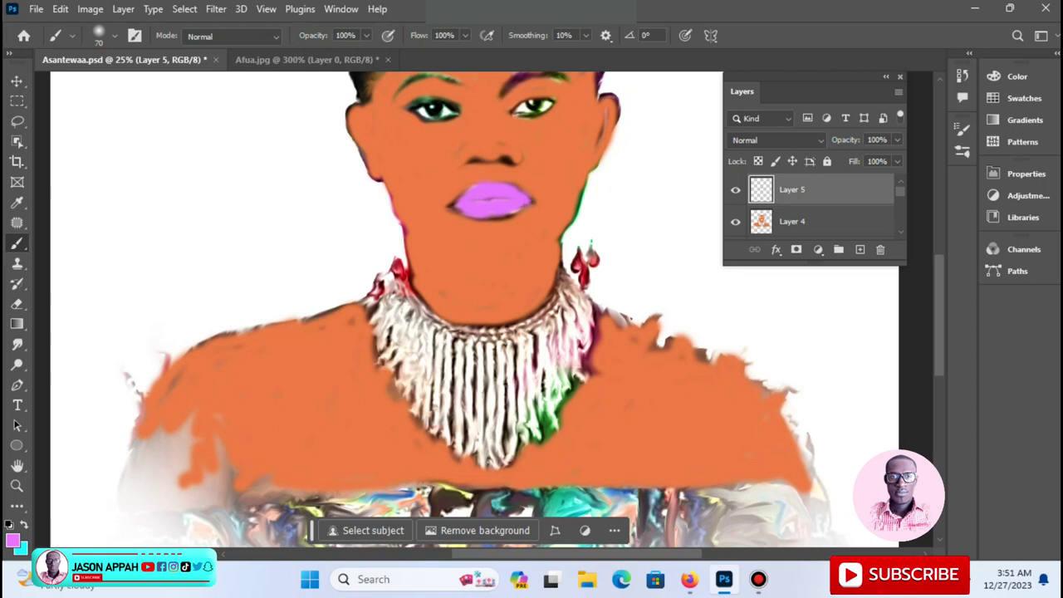
left_click(792, 221)
left_click(776, 139)
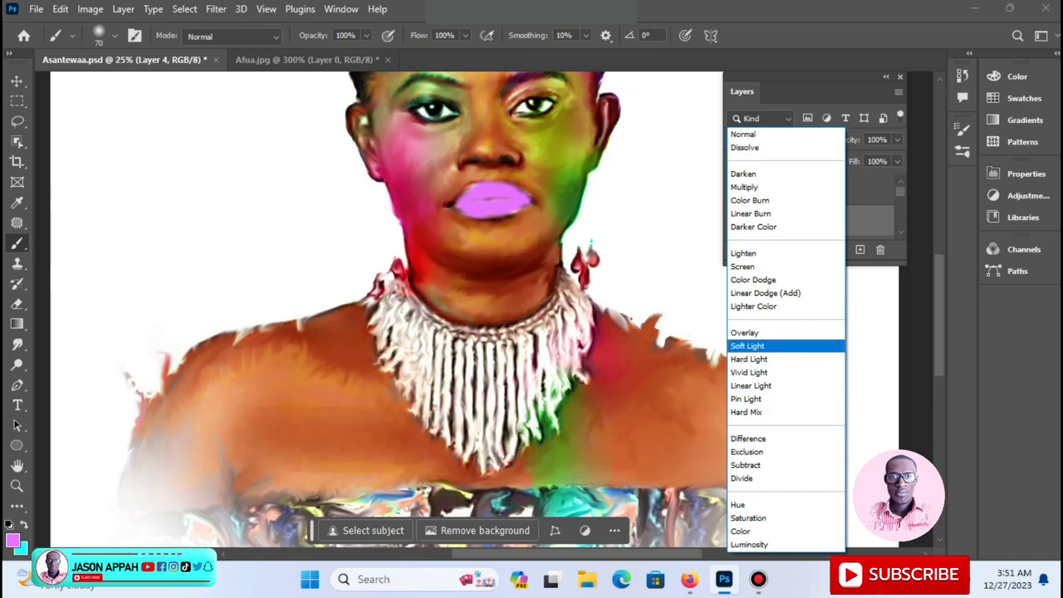
Step: Set orange Layer 4 to Soft Light blending, then move up to lip Layer 5
left_click(747, 345)
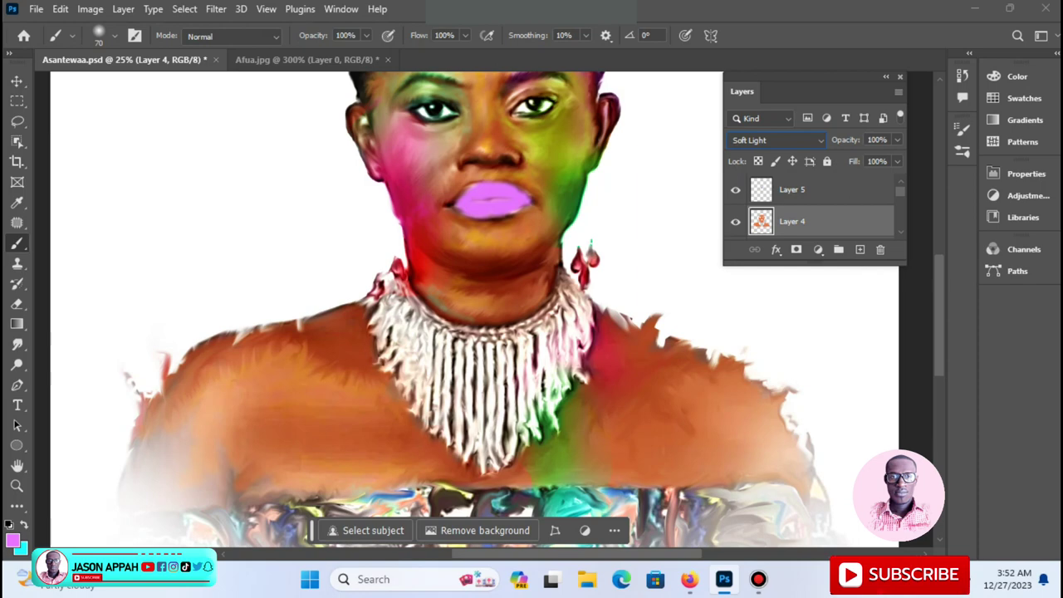
key("alt+bracketright")
left_click(776, 140)
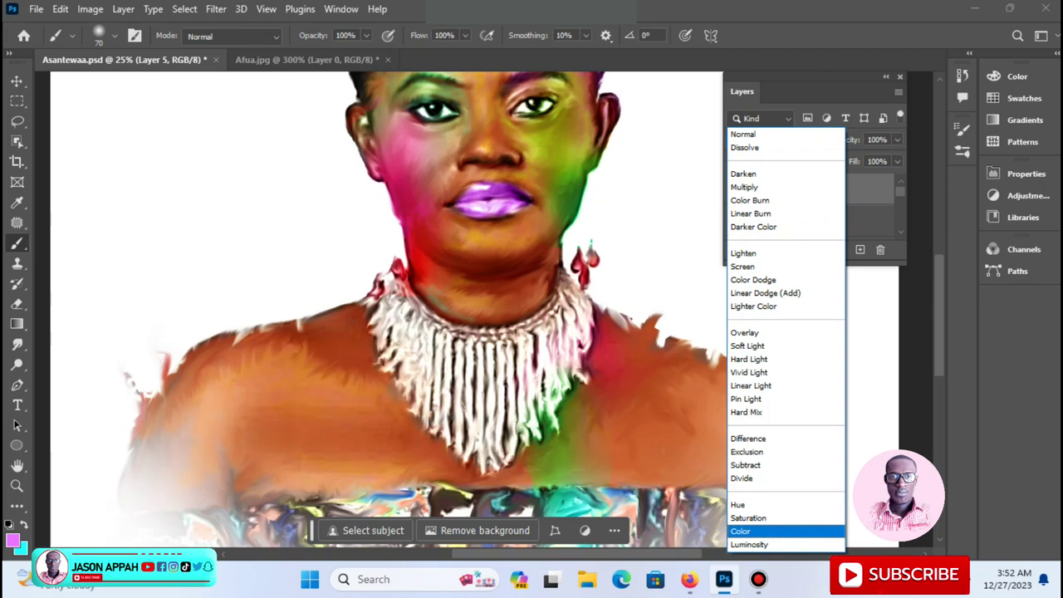
Step: Set lip Layer 5 to Color blending at about 42% opacity, then reselect Layer 4
left_click(740, 530)
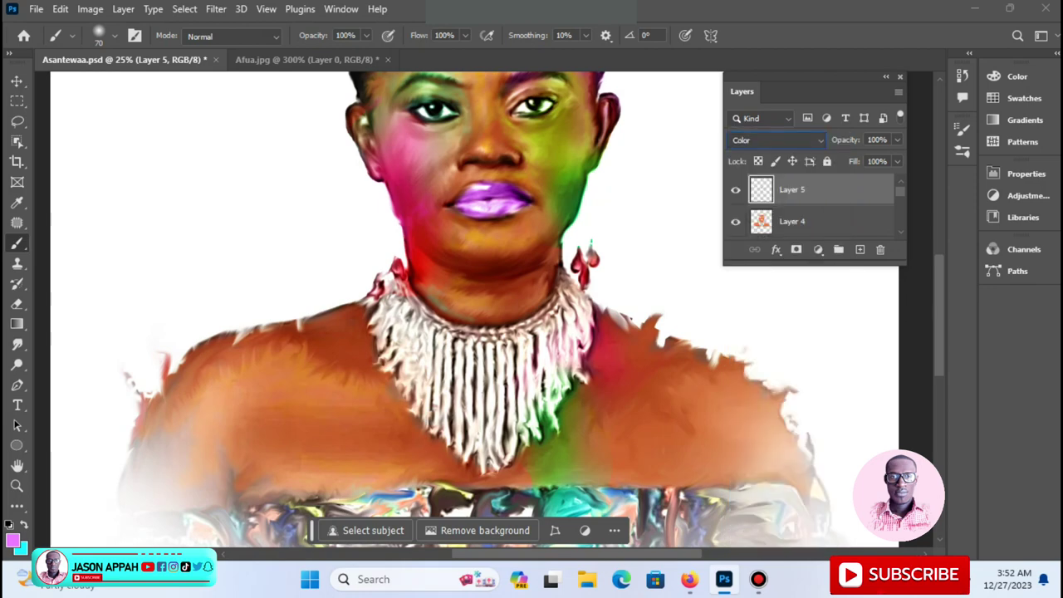
left_click(896, 140)
left_click_drag(895, 158, 853, 158)
scroll(474, 307, "up", 3)
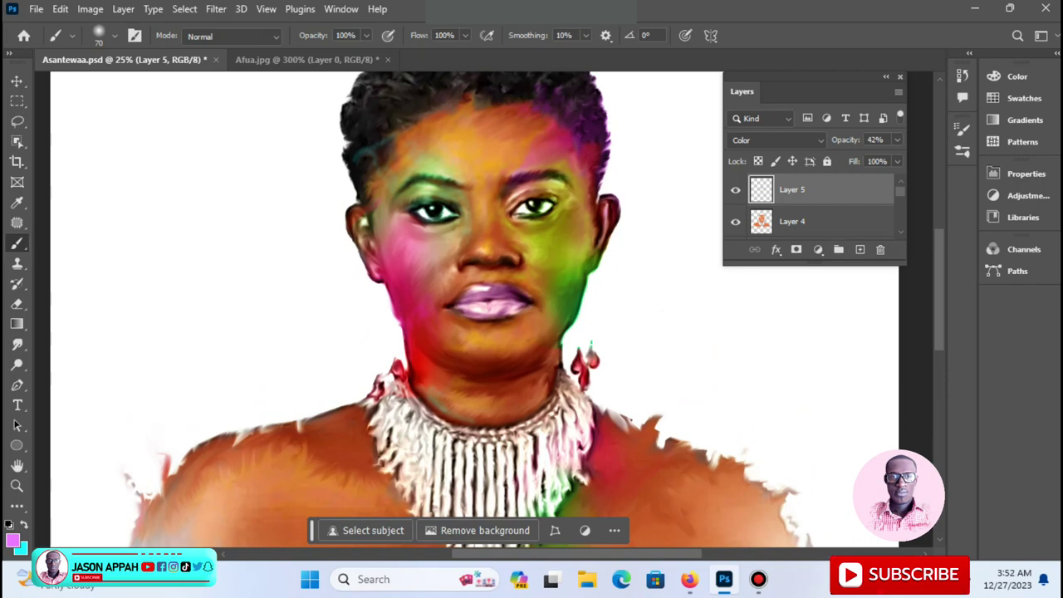
left_click(792, 221)
Step: Step through the layer stack and add a new empty Layer 6 above Layer 5
key("ctrl+z")
key("ctrl+z")
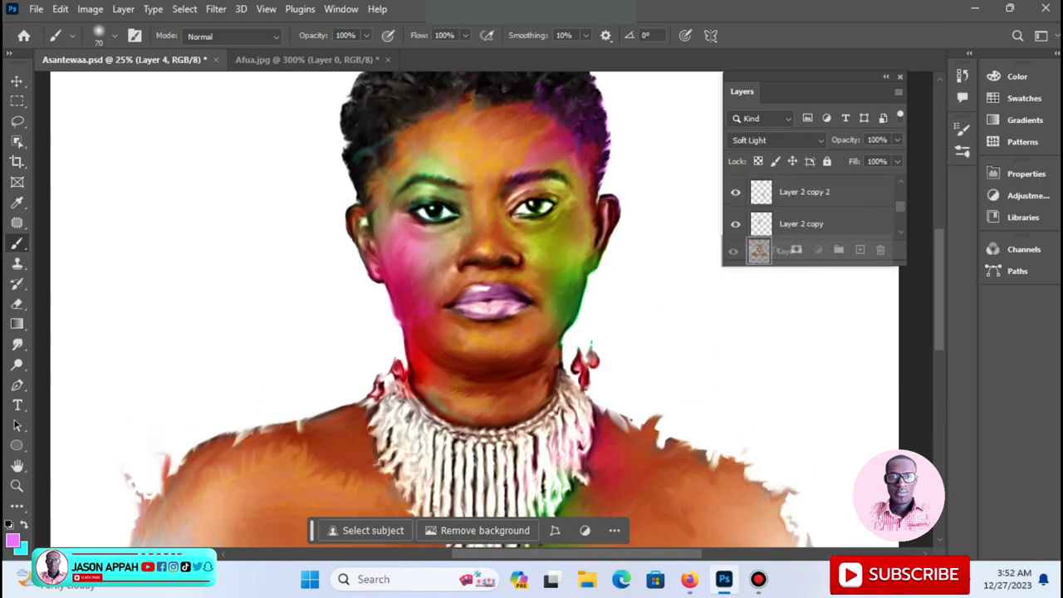
key("ctrl+z")
key("ctrl+z")
key("ctrl+shift+z")
key("ctrl+shift+z")
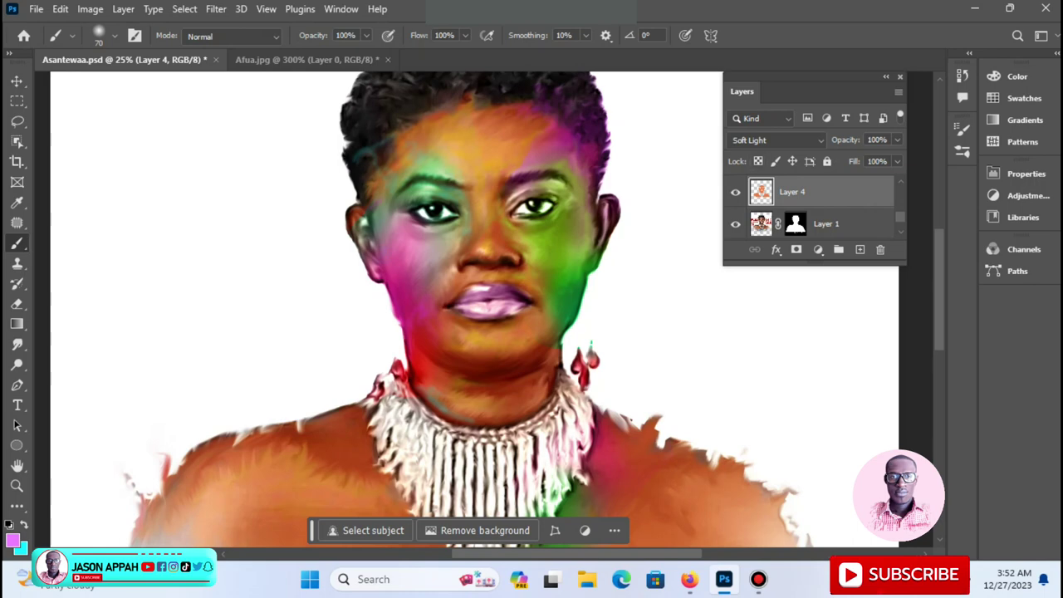
key("ctrl+shift+alt+n")
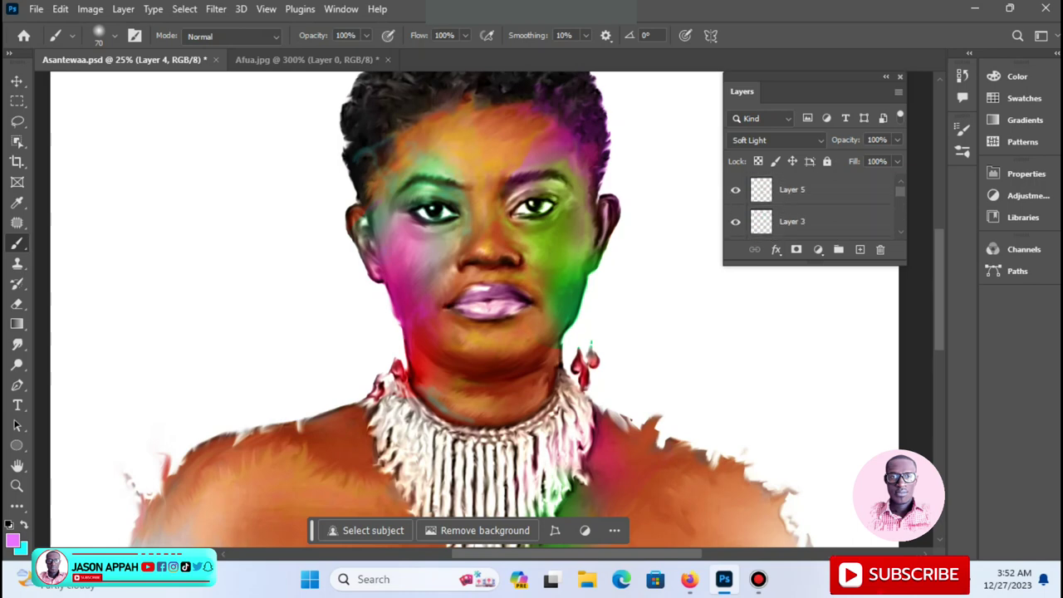
key("ctrl+shift+alt+n")
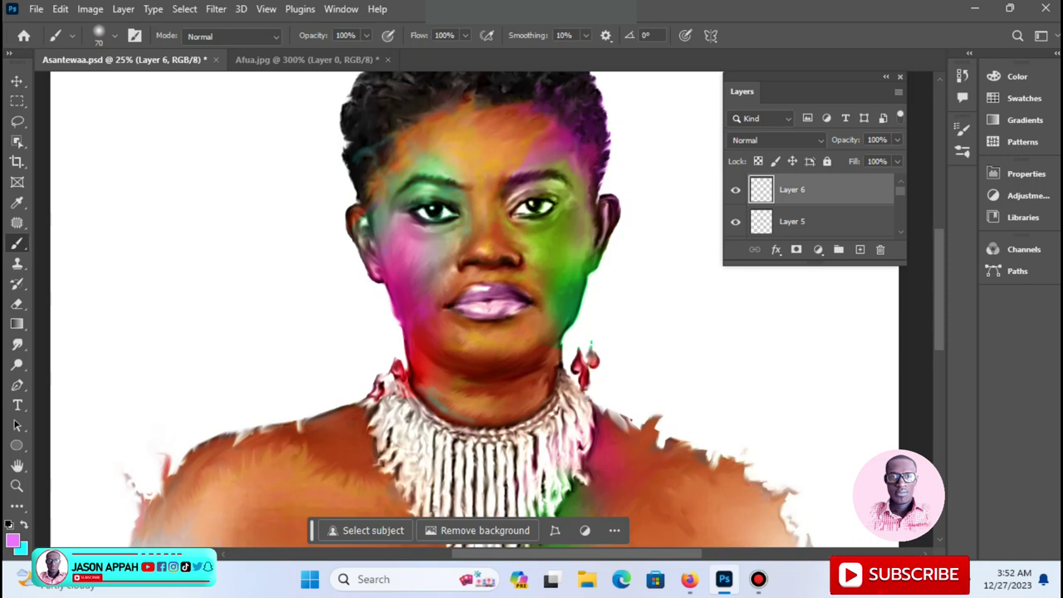
Step: Undo a stray pink chin stroke and lower the brush opacity to 41%
left_click_drag(411, 317, 420, 341)
key("ctrl+z")
left_click(365, 35)
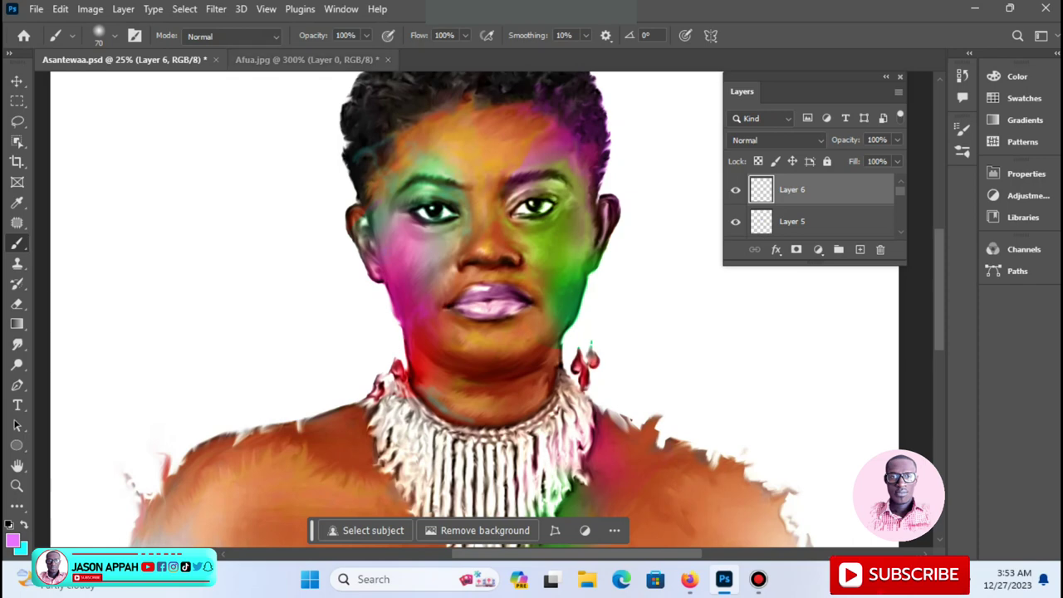
left_click_drag(370, 53, 324, 52)
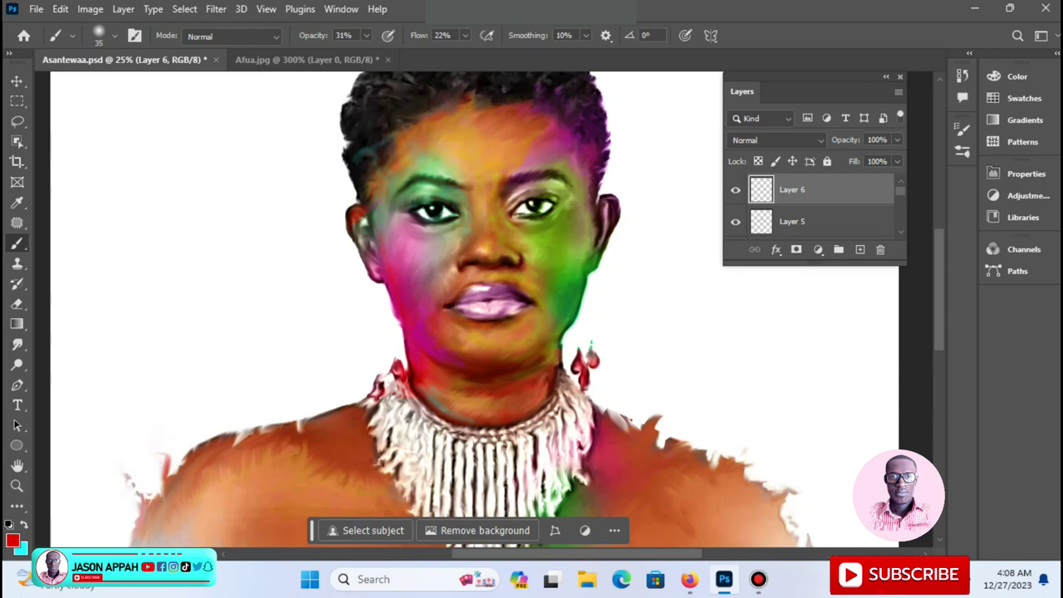
scroll(465, 307, "up", 3)
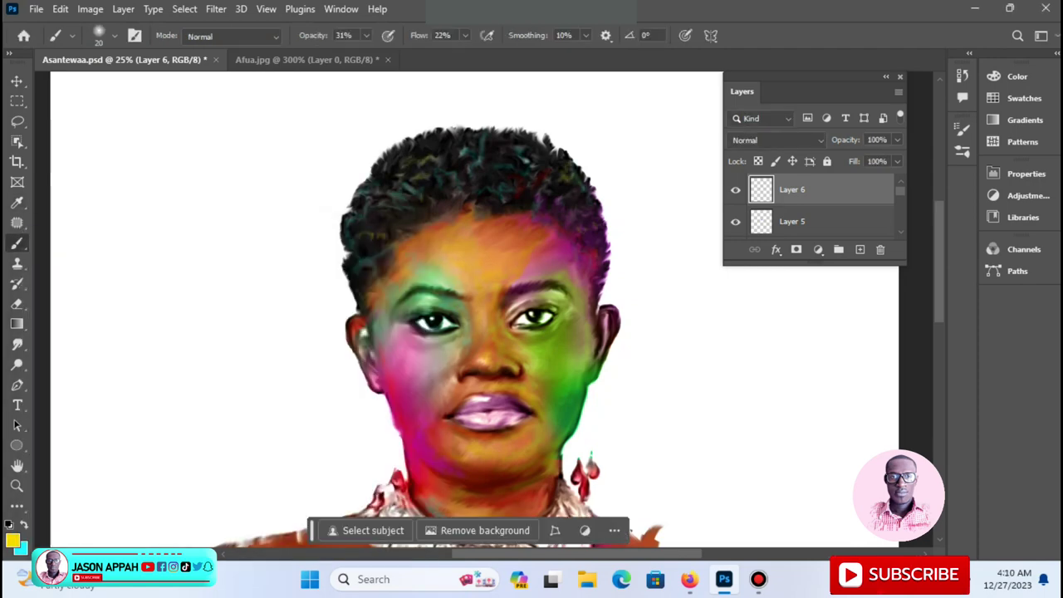
Step: Paint a teal touch on the nose bridge, enlarge the brush and set red
key("x")
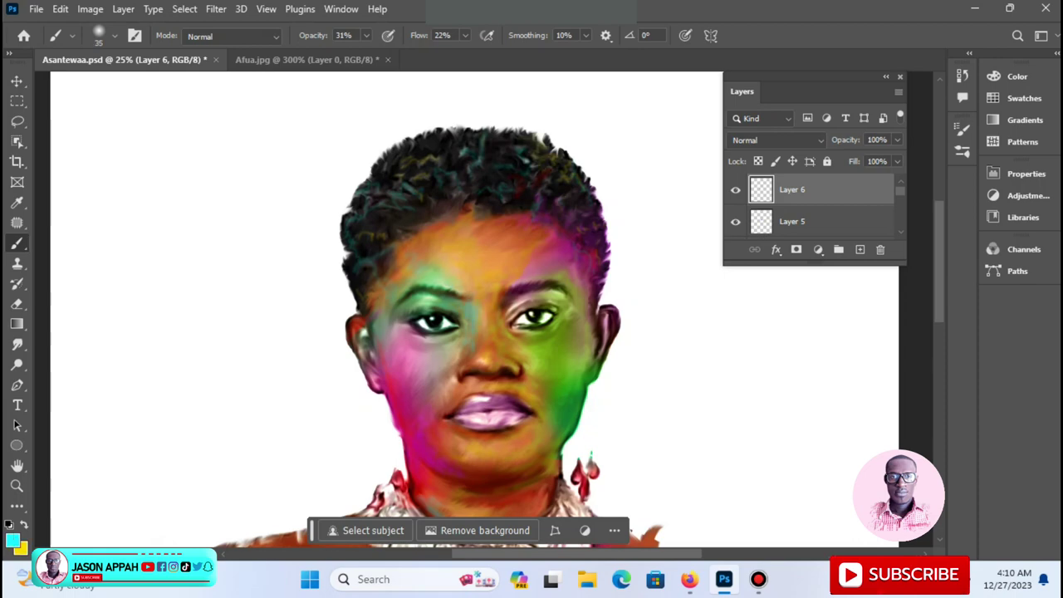
left_click_drag(474, 340, 479, 350)
scroll(473, 307, "down", 1)
scroll(473, 307, "down", 4)
key("bracketright")
key("bracketright")
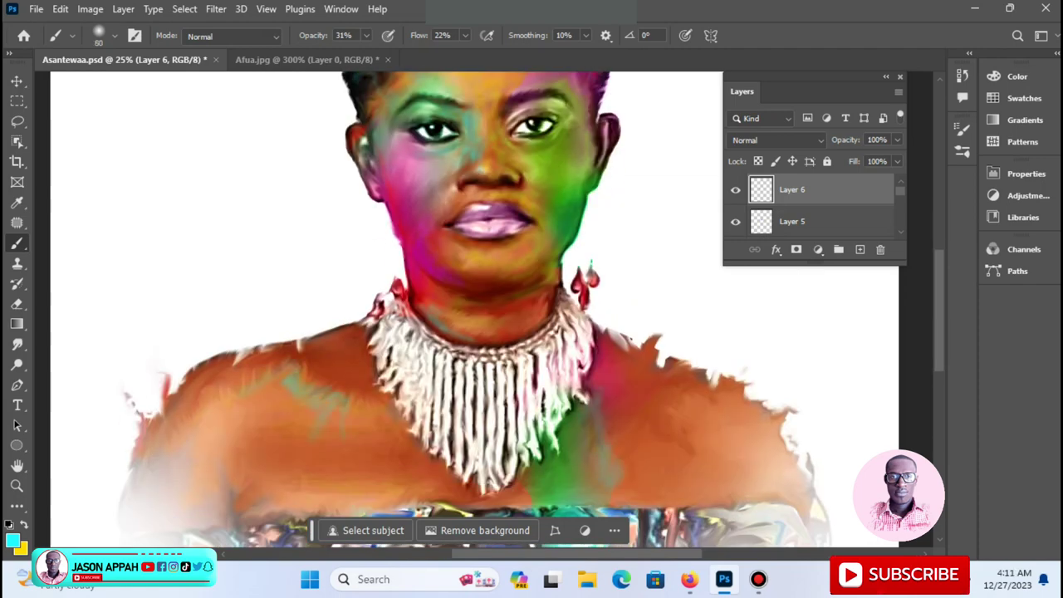
left_click(12, 540)
key("Return")
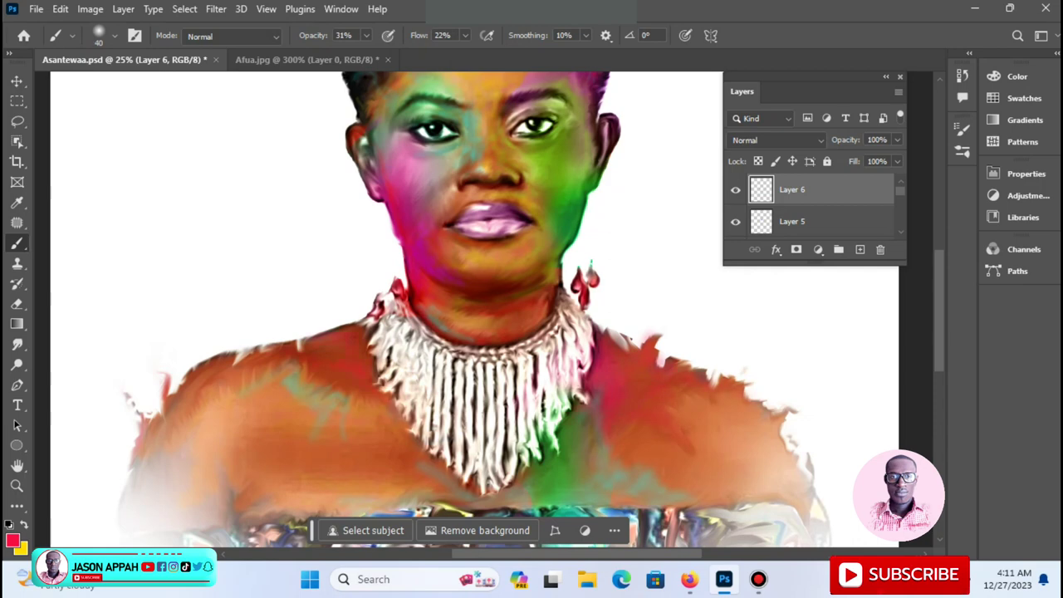
Step: Paint yellow strokes down the necklace strands
right_click(685, 278)
key("Escape")
scroll(785, 430, "down", 2)
key("x")
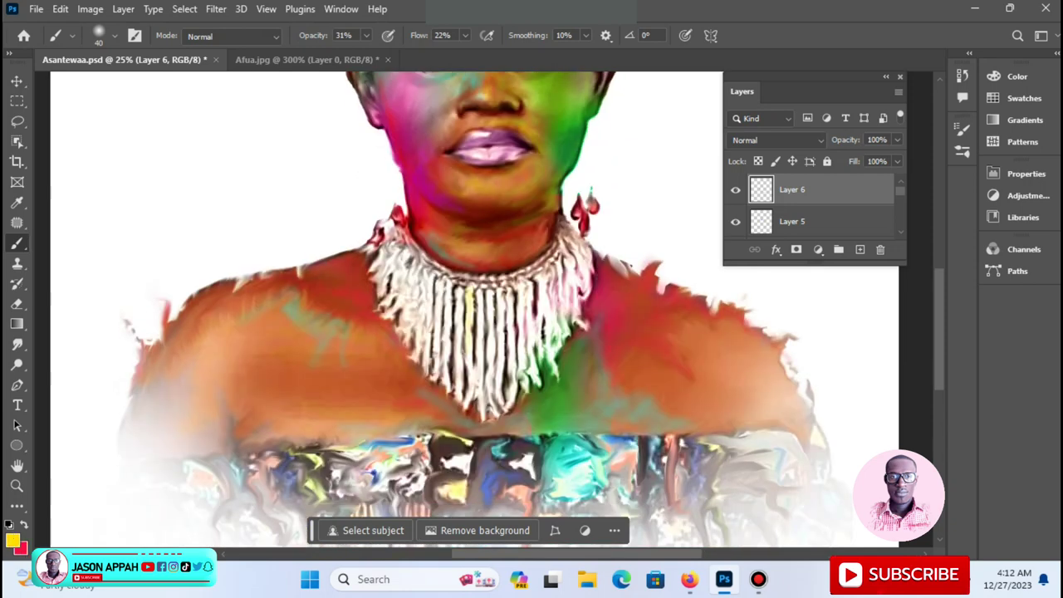
left_click_drag(457, 290, 457, 336)
mouse_move(479, 292)
left_mouse_down()
mouse_move(479, 370)
mouse_move(493, 345)
left_mouse_up()
Step: Paint green strokes down the necklace strands
left_click(12, 539)
left_click(382, 272)
left_click_drag(440, 279, 438, 341)
mouse_move(528, 279)
left_mouse_down()
mouse_move(528, 319)
mouse_move(501, 389)
left_mouse_up()
left_click_drag(428, 274, 427, 337)
left_click_drag(541, 275, 548, 333)
Step: Paint pink strokes on the necklace
left_click(12, 540)
left_click(385, 271)
left_click_drag(447, 314, 460, 396)
left_click_drag(572, 246, 571, 315)
scroll(573, 319, "up", 3)
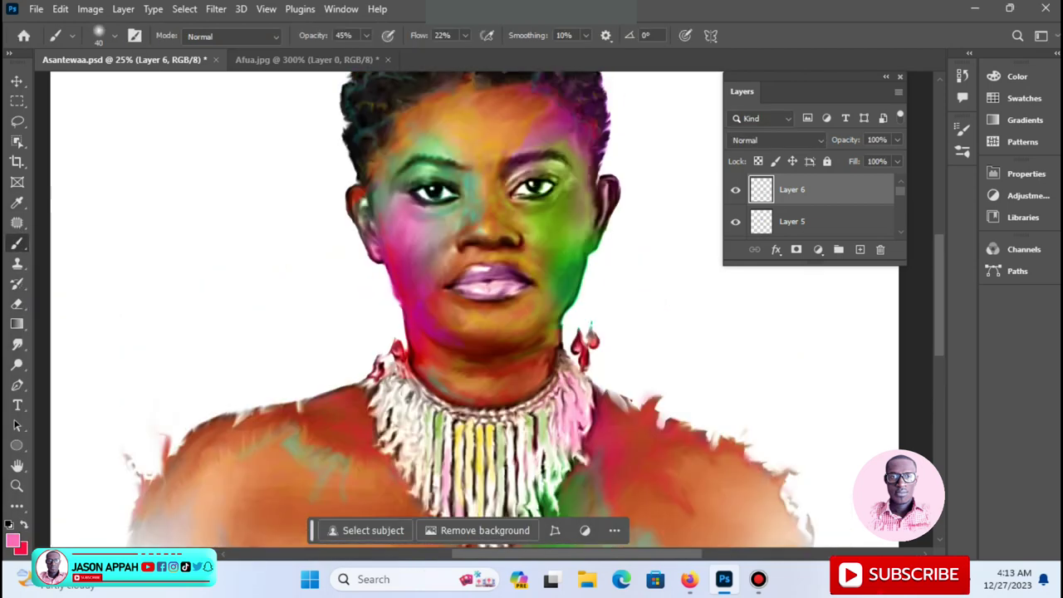
Step: Set cyan as the painting colour and zoom out to the whole portrait
left_click(13, 539)
left_click(385, 270)
scroll(515, 374, "down", 2)
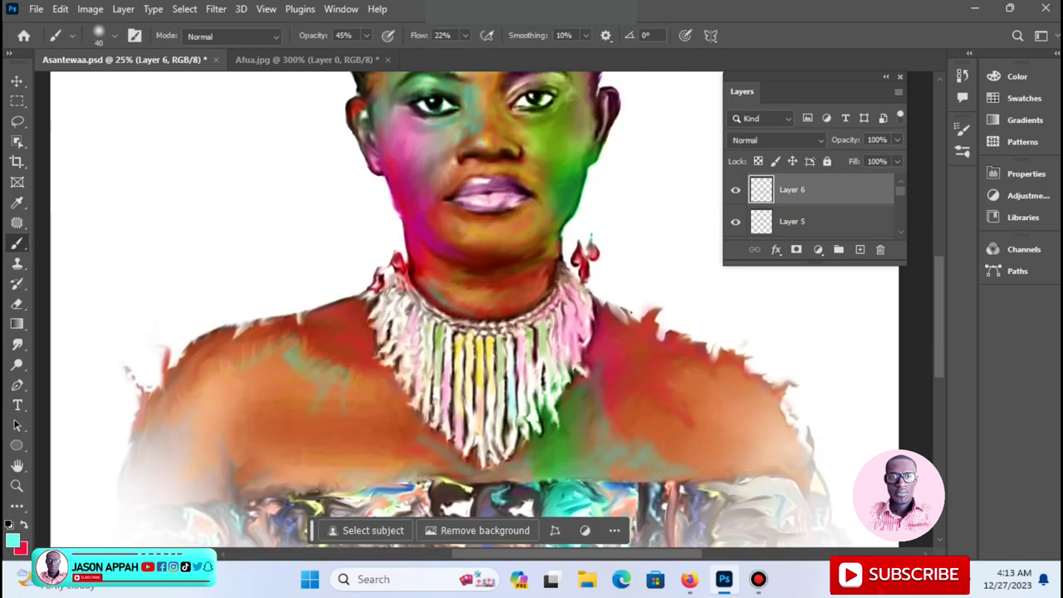
key("z")
left_click(378, 311, "alt")
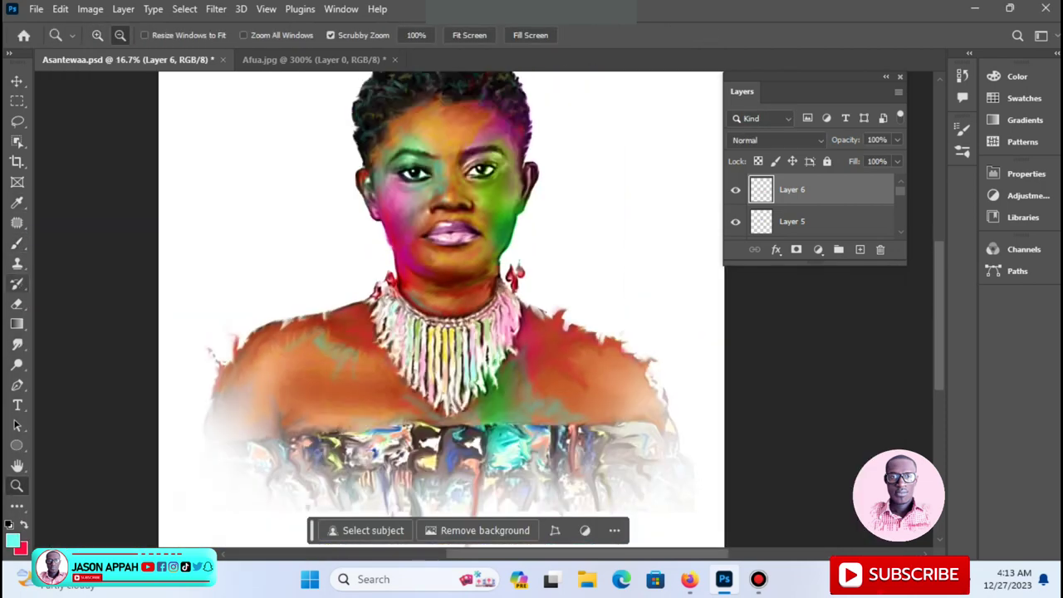
Step: Choose a grey-blue brush colour after trying orange, dark red and blue
key("b")
left_click(317, 390, "alt")
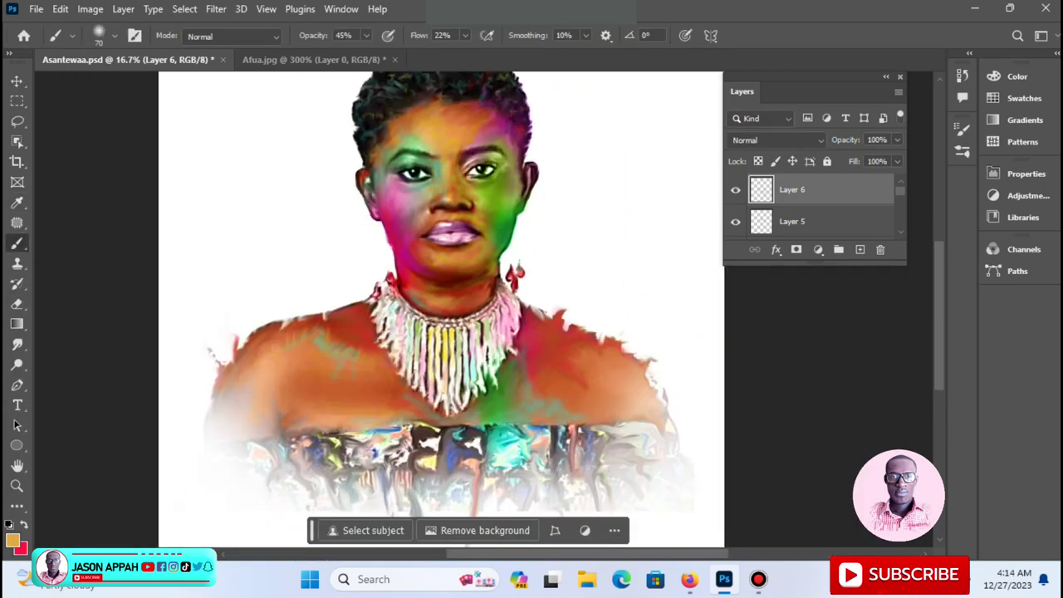
left_click(318, 389, "alt")
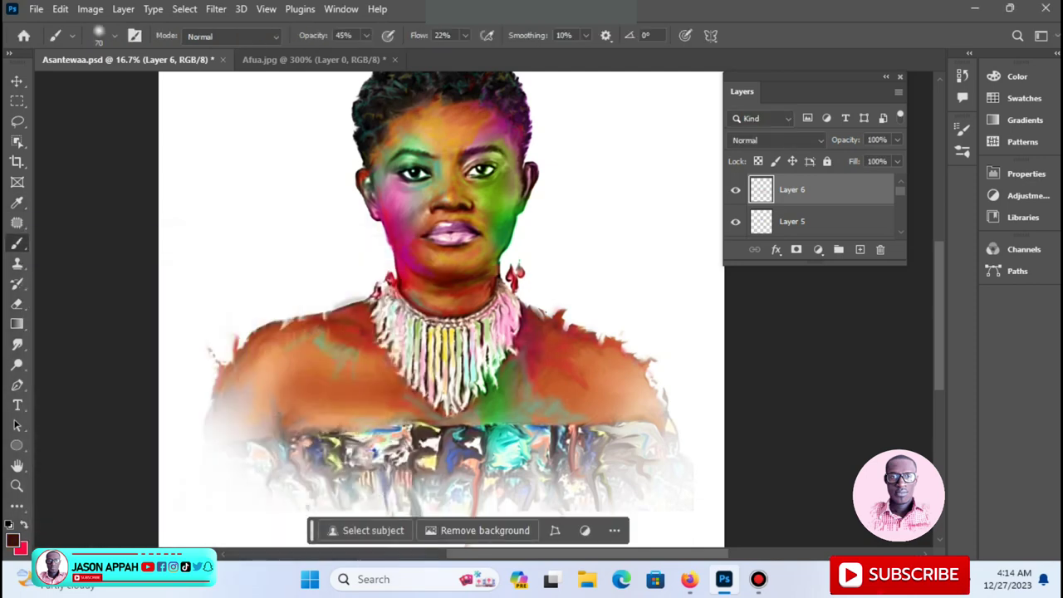
left_click(12, 540)
left_click(241, 352)
left_click(382, 271)
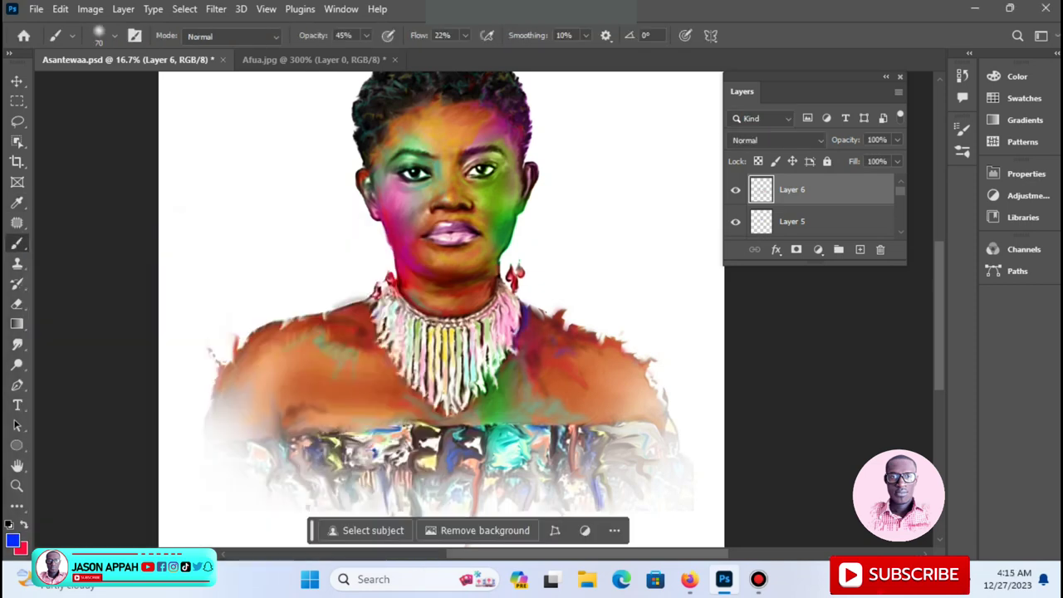
scroll(440, 333, "down", 3)
left_click(13, 541)
left_click(382, 271)
key("b")
Step: Paint grey drips and dabs trailing down below the dress
left_click_drag(357, 398, 362, 461)
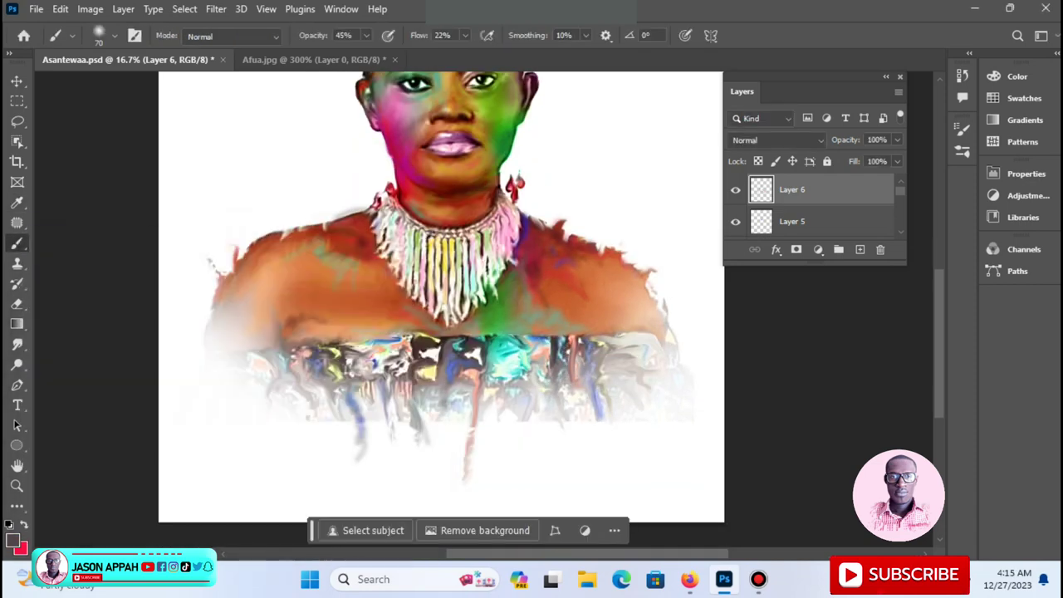
left_click_drag(553, 373, 573, 441)
left_click_drag(611, 380, 631, 465)
left_click_drag(287, 373, 266, 423)
left_click(292, 428)
left_click(333, 436)
left_click_drag(548, 398, 539, 477)
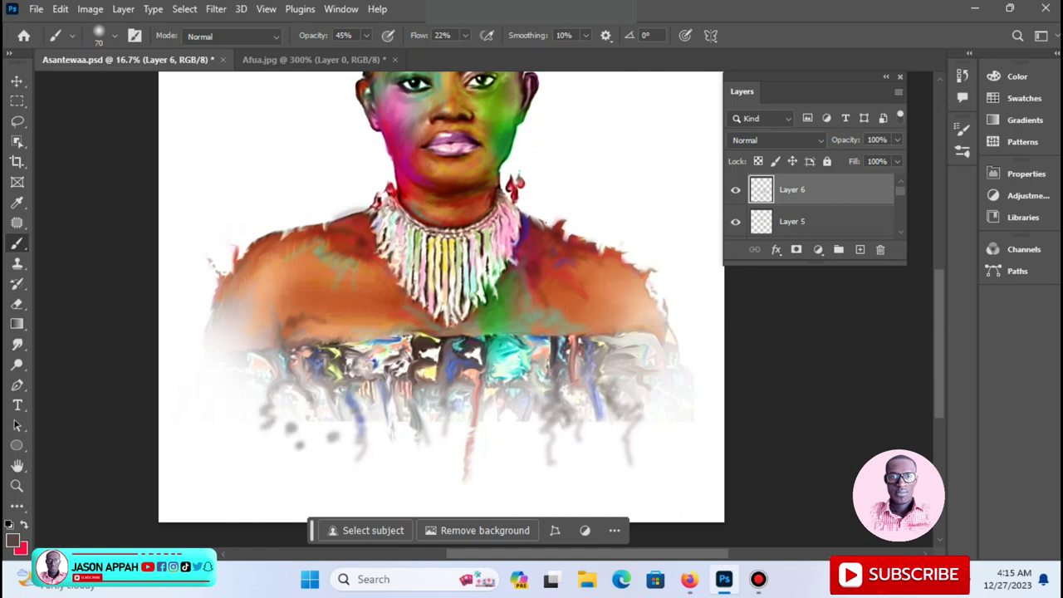
left_click_drag(648, 378, 673, 348)
left_click(519, 436)
left_click_drag(498, 415, 498, 473)
Step: Add strokes in a new colour along the portrait's edges and zoom out to the full canvas
left_click(12, 541)
left_click(382, 271)
left_click_drag(216, 249, 215, 340)
left_click_drag(581, 311, 627, 336)
key("ctrl+minus")
key("z")
key("ctrl+minus")
key("alt+bracketleft")
key("alt+bracketleft")
Step: Add a light cyan solid colour fill behind the portrait and enlarge the brush
left_click(818, 249)
left_click(839, 266)
left_click(523, 207)
left_click(865, 195)
key("b")
key("bracketright")
key("bracketright")
key("bracketright")
key("ctrl+shift+alt+n")
Step: Wash green on both sides of the face and yellow around the head
left_click(13, 540)
left_click(836, 197)
left_click_drag(432, 216, 457, 249)
left_click_drag(349, 232, 282, 283)
left_click(12, 540)
left_click(864, 197)
left_click_drag(332, 199, 307, 208)
Step: Wash pink across the top and green near the bottom of the background
left_click(12, 541)
left_click(880, 194)
left_click_drag(274, 141, 498, 133)
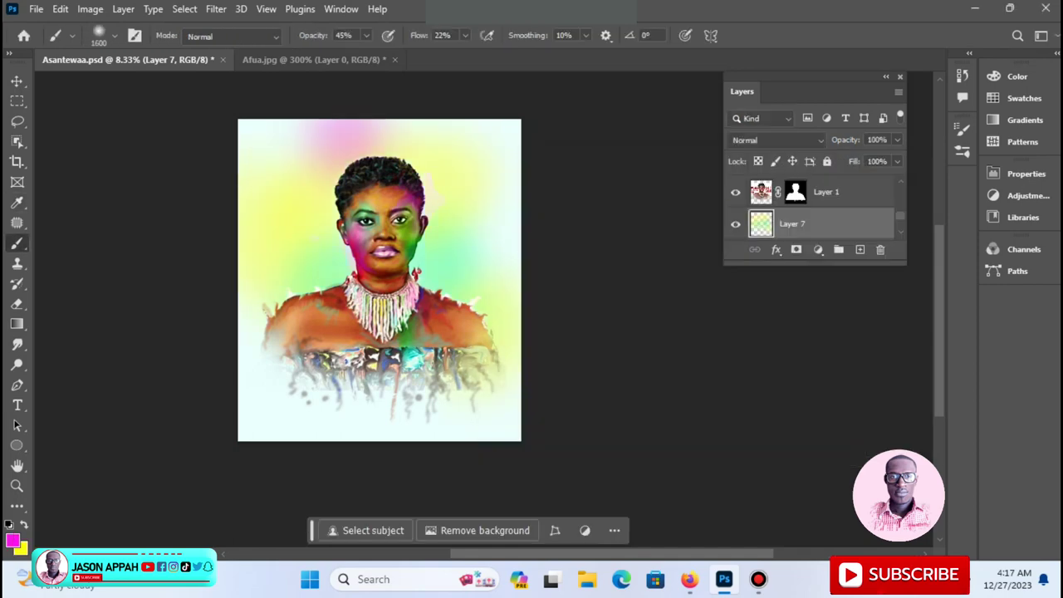
left_click(13, 541)
left_click(880, 194)
mouse_move(282, 398)
left_mouse_down()
mouse_move(482, 399)
mouse_move(241, 423)
left_mouse_up()
left_click(498, 415, "alt")
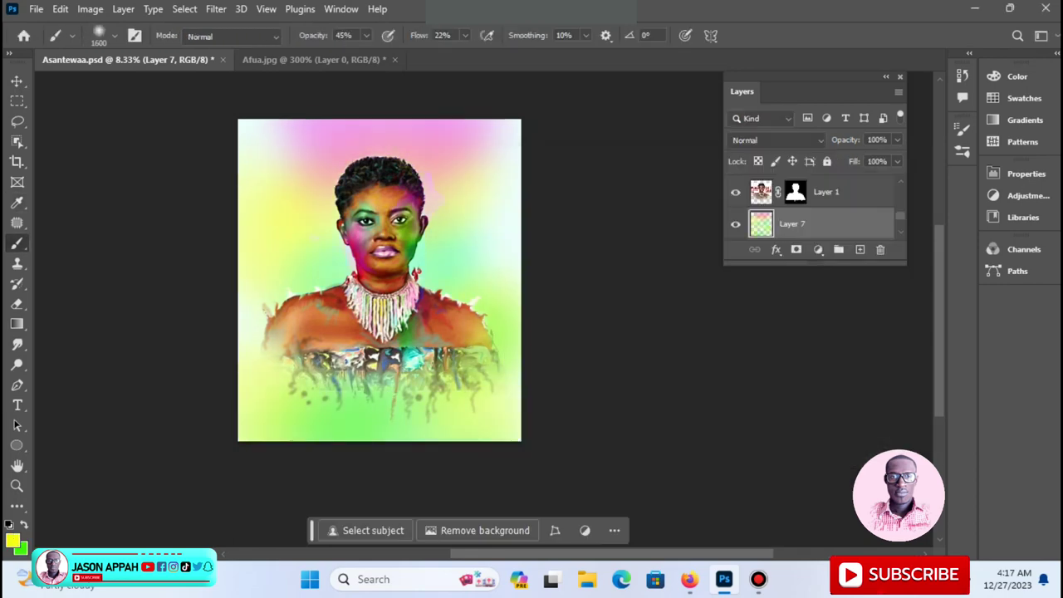
Step: Set teal, reset the colours to black and white, and zoom in on the portrait
left_click(13, 541)
key("Return")
key("b")
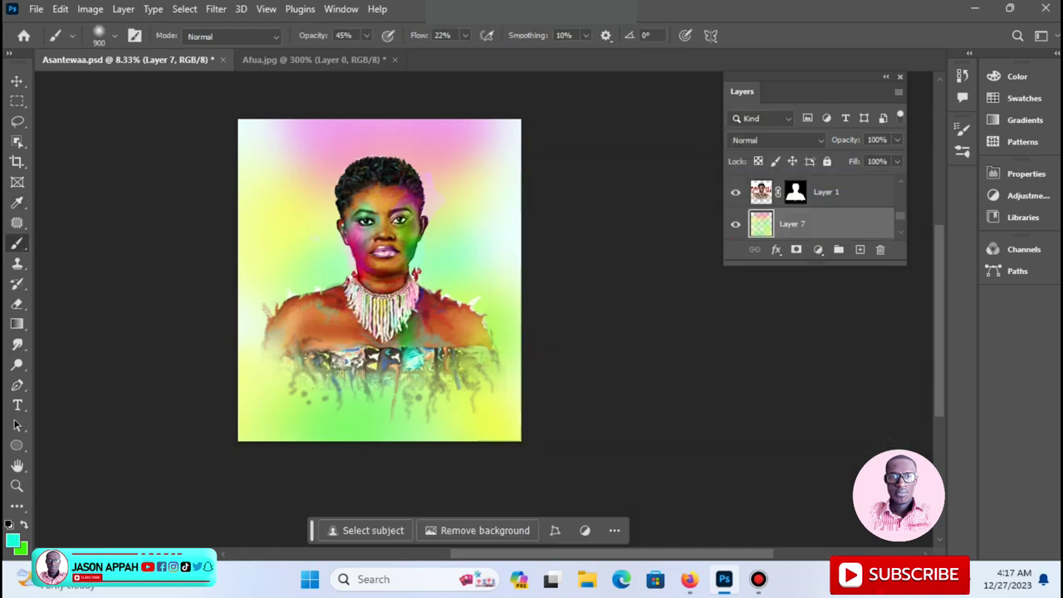
left_click(12, 541)
key("Return")
key("z")
left_click(374, 274)
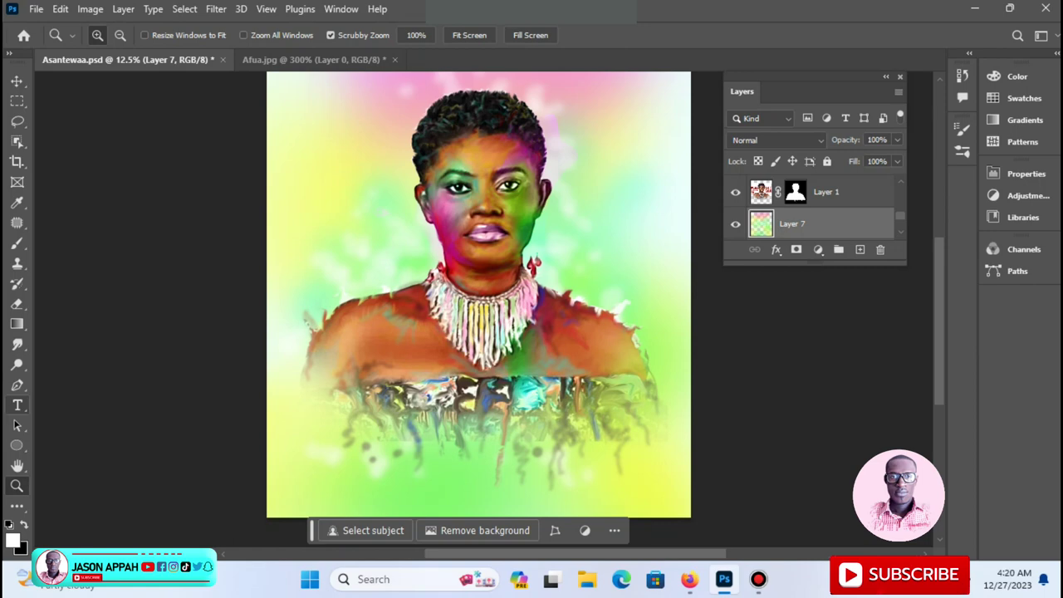
Step: Type the creator's name as a text line left of the face
left_click(16, 80)
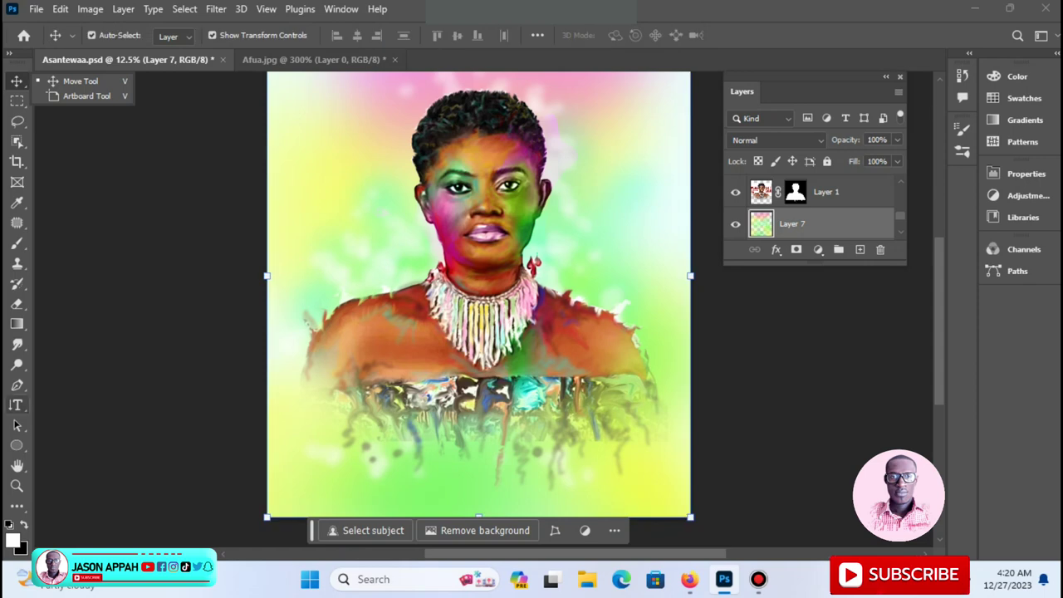
right_click(16, 404)
left_click(83, 404)
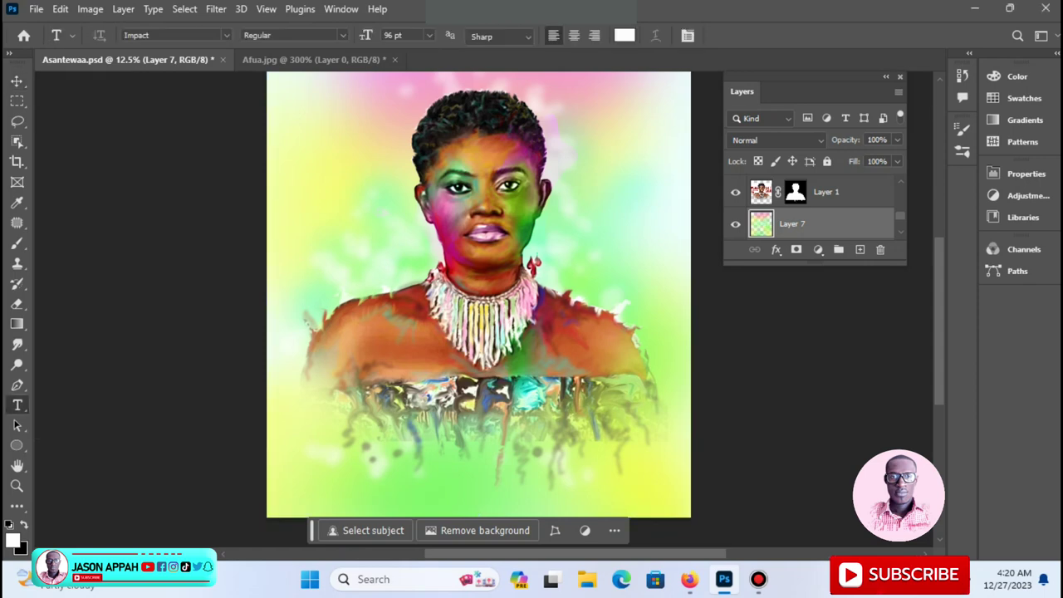
left_click(320, 235)
type("Jason App")
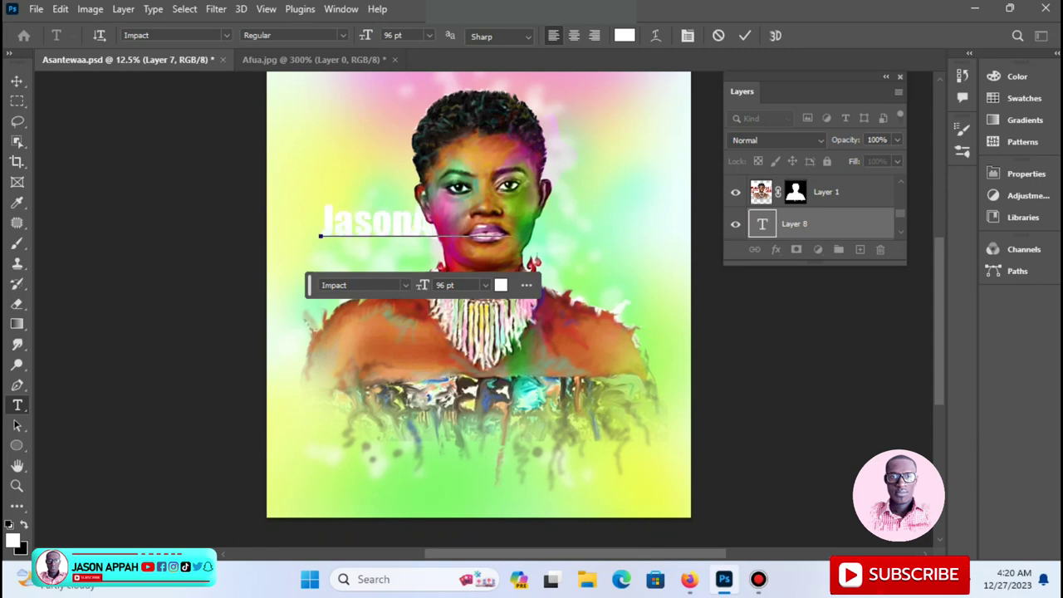
left_click(744, 35)
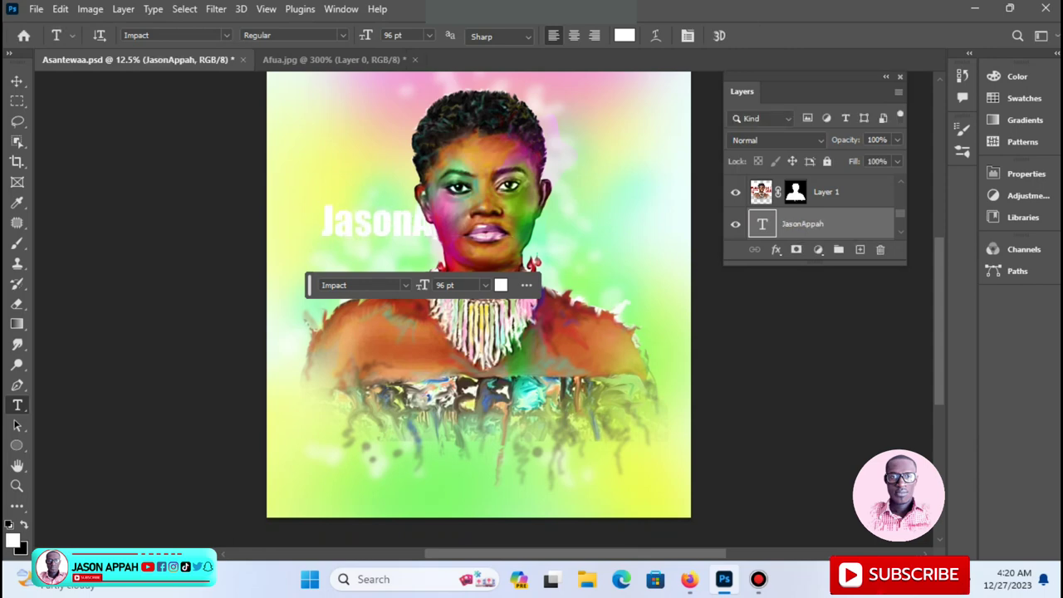
Step: Set the signature font to Tuesday Night, after trying Autography
left_click(226, 35)
left_click(188, 332)
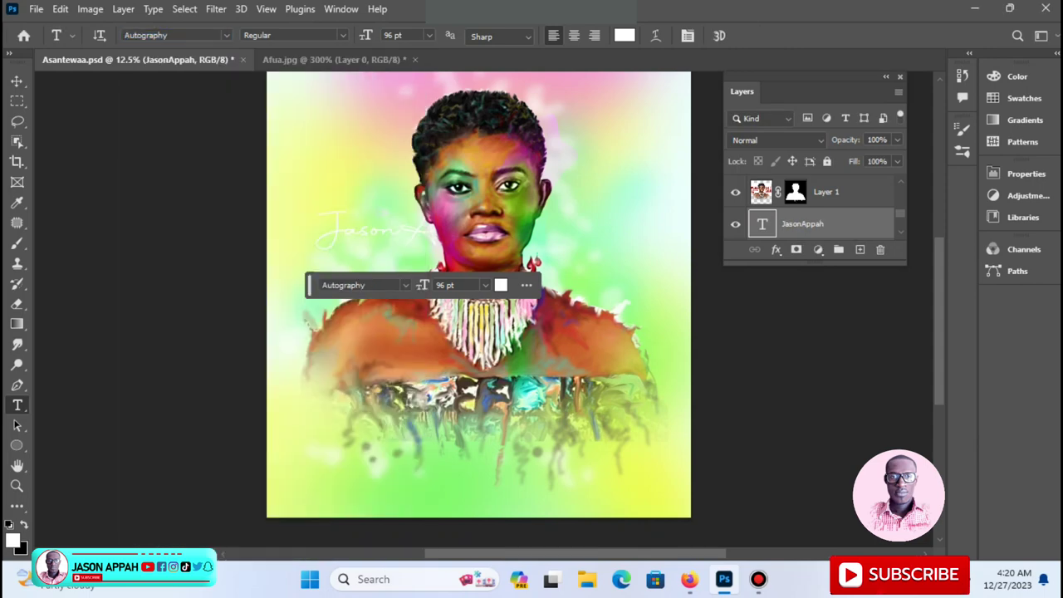
left_click(226, 35)
scroll(249, 291, "down", 15)
left_click(178, 73)
Step: Shrink the signature to about 38% and make its text colour dark
key("v")
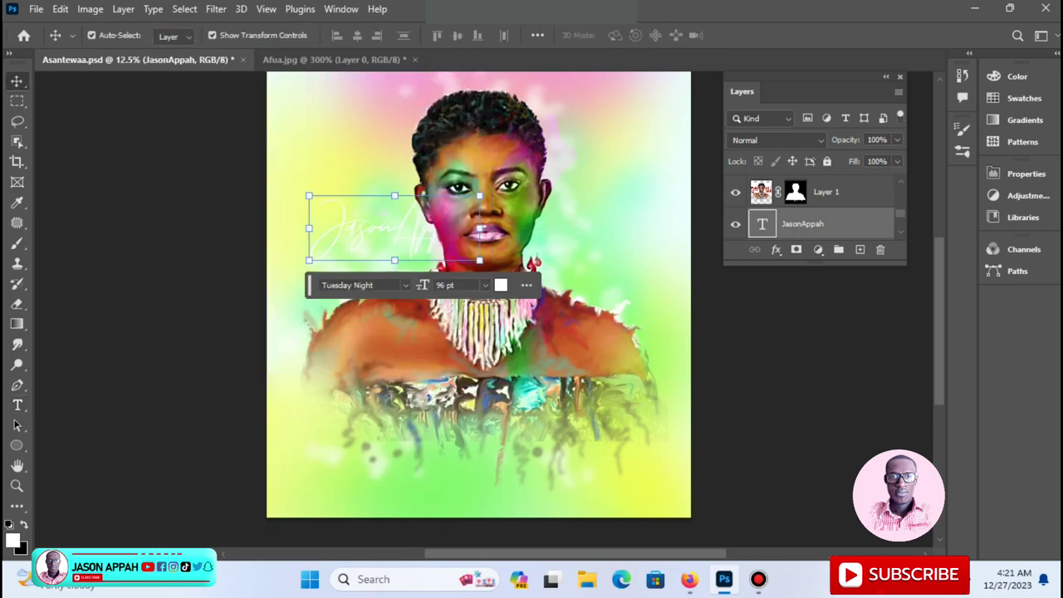
left_click_drag(479, 196, 396, 240)
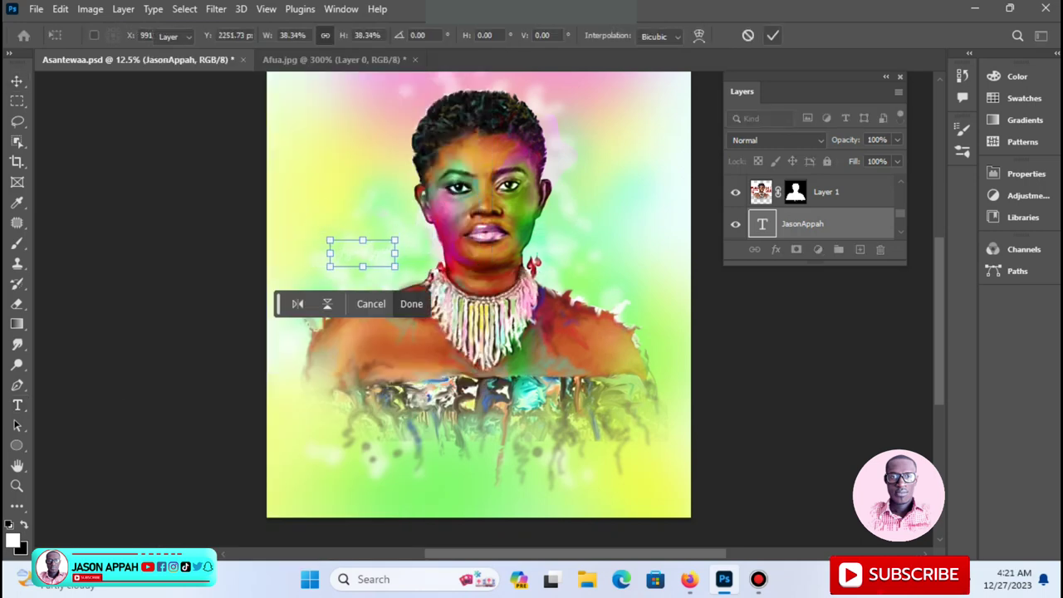
left_click(411, 303)
left_click(441, 303)
left_click(863, 197)
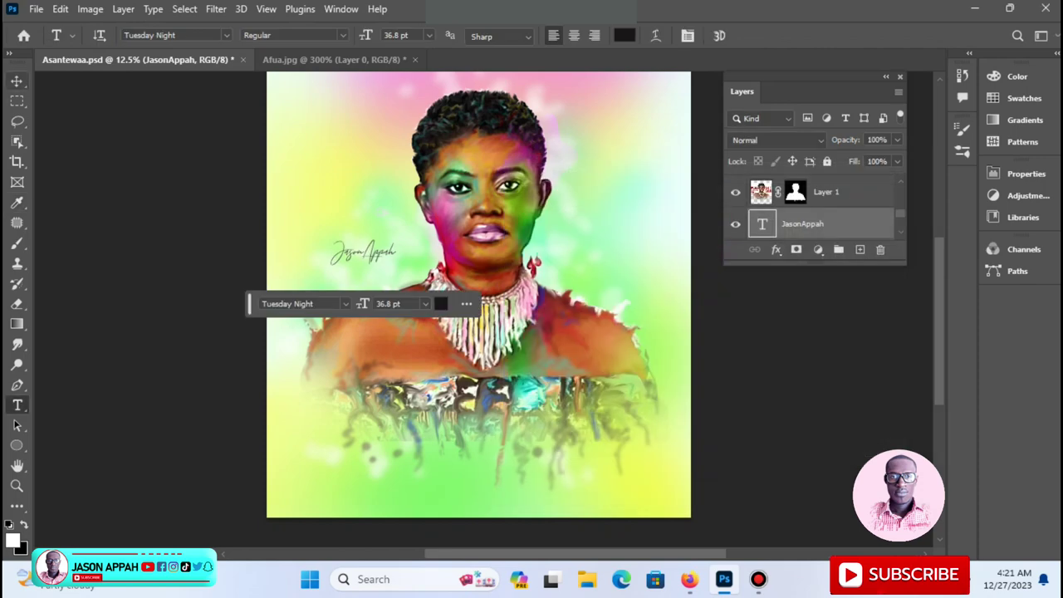
key("v")
Step: Save the signed portrait as a PNG image via Save As
left_click(37, 8)
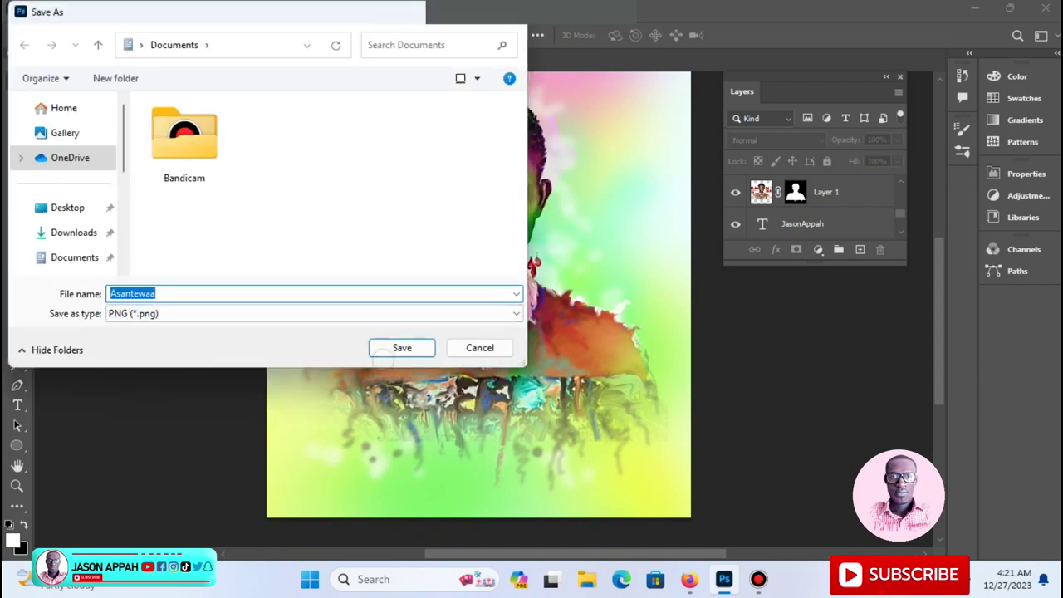
left_click(390, 348)
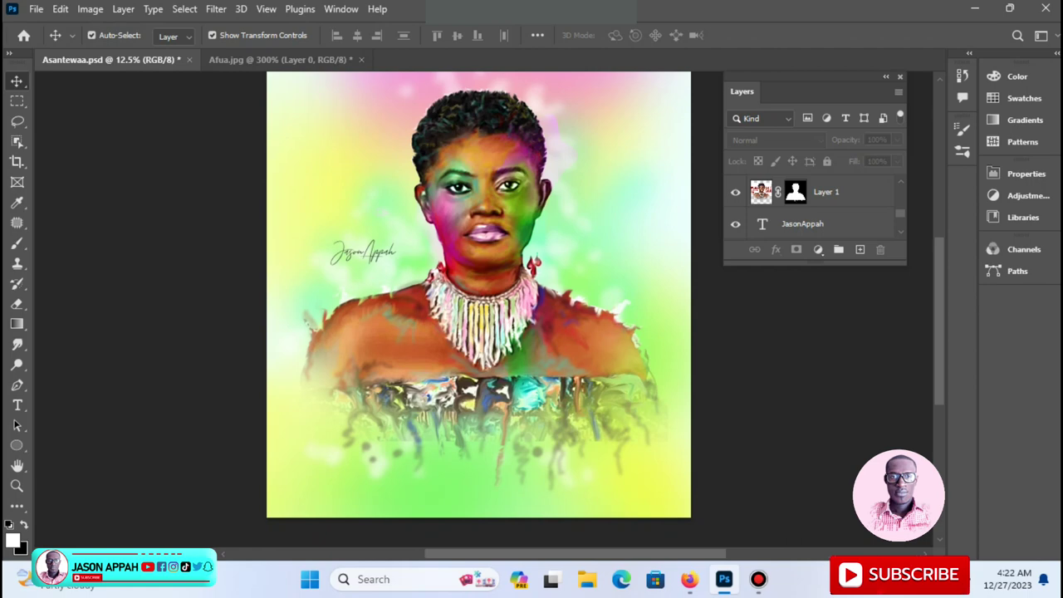
Step: Zoom in on the face, add a new empty layer, and set the brush colour to dark brown
key("z")
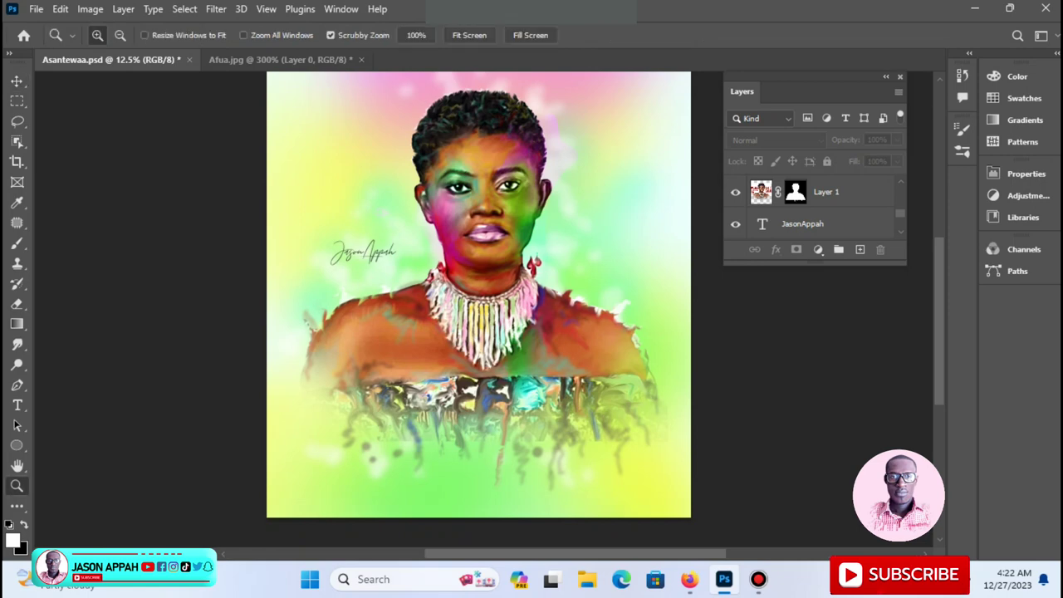
left_click(550, 162)
left_click(860, 249)
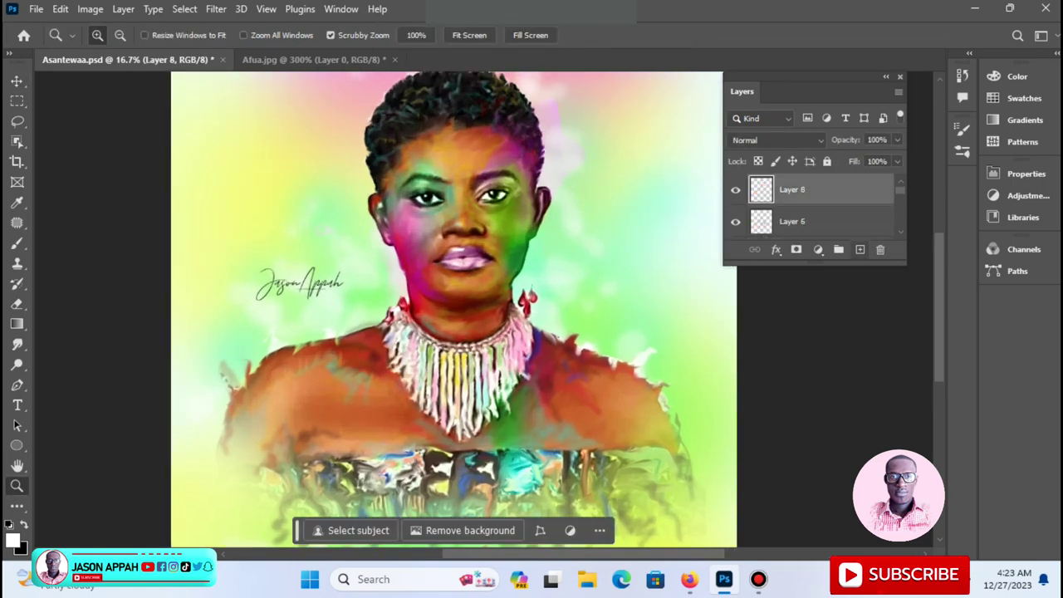
key("b")
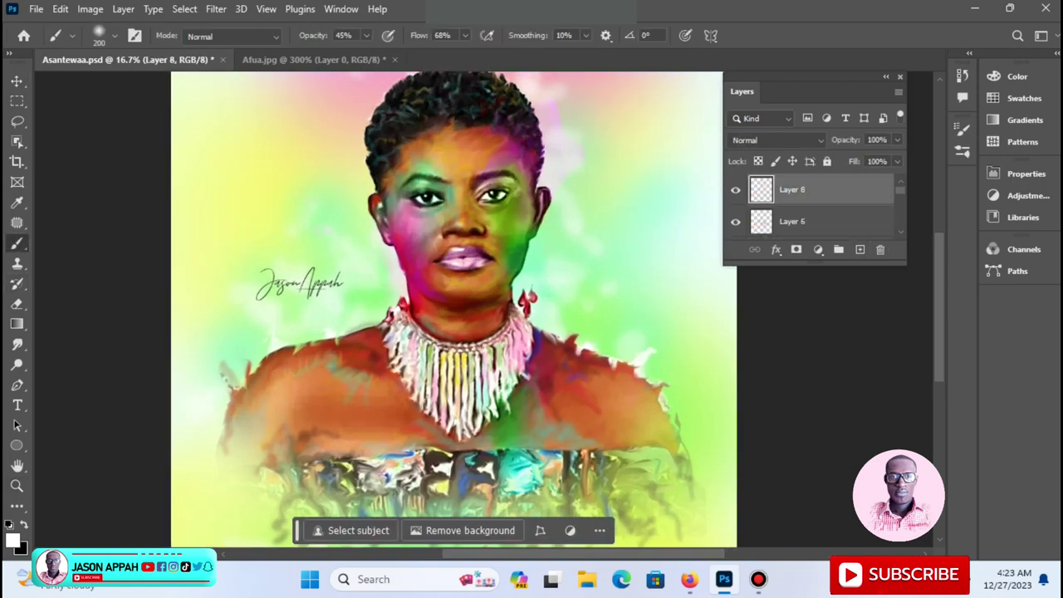
left_click(12, 540)
left_click(614, 230)
left_click(689, 275)
key("Return")
Step: Make the brush smaller and lower its flow to 45%, keeping the dark brown colour
key("bracketleft")
key("bracketleft")
key("bracketleft")
key("bracketleft")
key("bracketleft")
key("bracketleft")
key("shift+4")
key("shift+5")
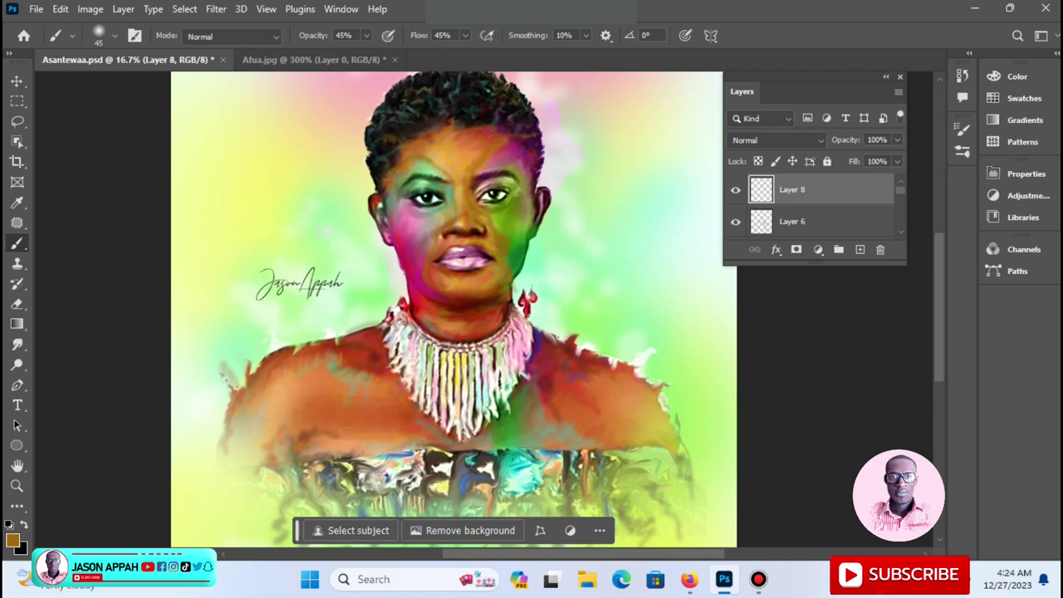
left_click(12, 540)
left_click(861, 195)
Step: Doodle thin dark brown squiggly lines and short strokes to the right of the head
mouse_move(542, 136)
left_mouse_down()
mouse_move(619, 175)
mouse_move(587, 211)
left_mouse_up()
mouse_move(575, 217)
left_mouse_down()
mouse_move(542, 289)
mouse_move(521, 293)
left_mouse_up()
left_click_drag(545, 139, 581, 144)
left_click_drag(620, 175, 626, 187)
left_click_drag(619, 192, 607, 199)
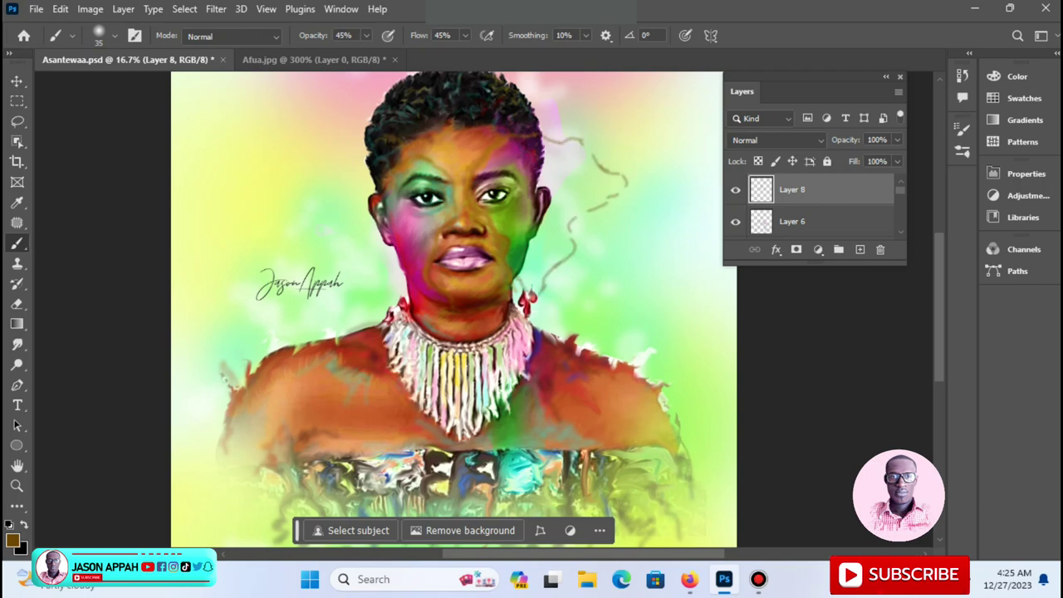
left_click(13, 539)
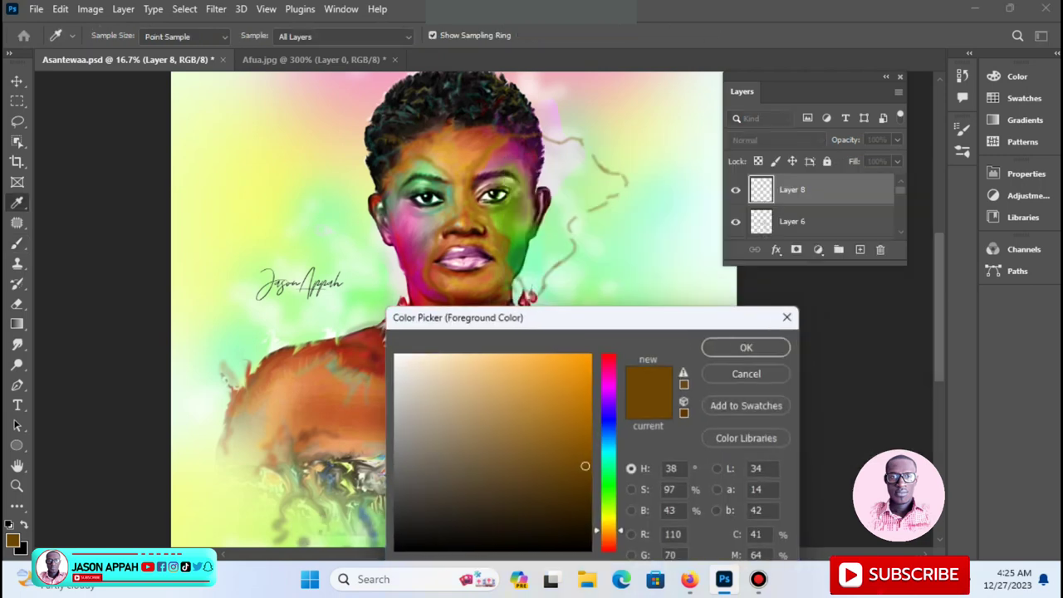
Step: Pick a bright orange and paint a filled orange shape right of the head
left_click(582, 369)
left_click(746, 347)
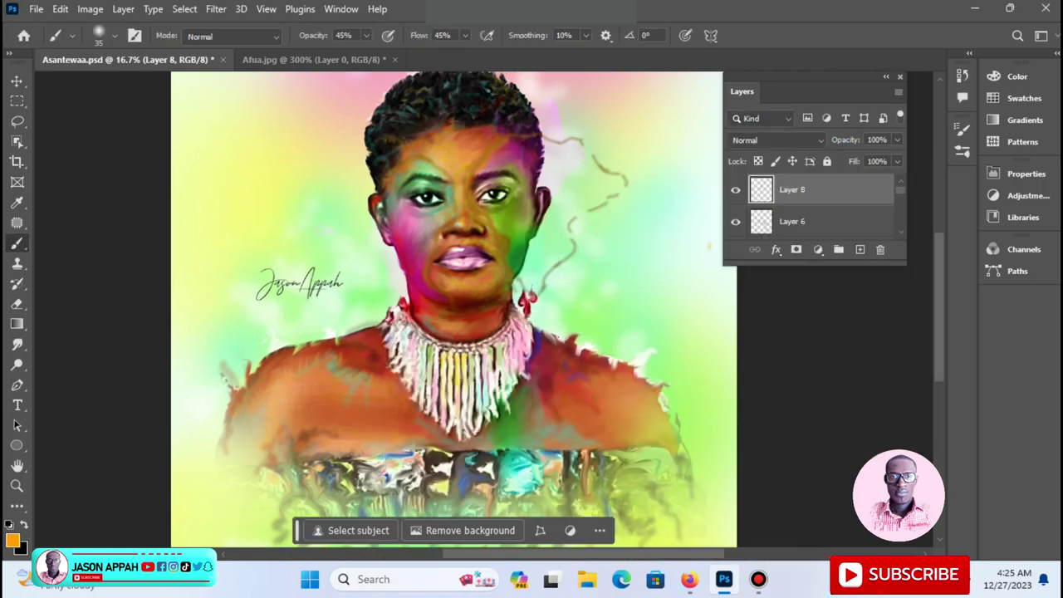
mouse_move(577, 142)
left_mouse_down()
mouse_move(538, 278)
mouse_move(552, 259)
left_mouse_up()
mouse_move(569, 219)
left_mouse_down()
mouse_move(543, 274)
mouse_move(533, 273)
left_mouse_up()
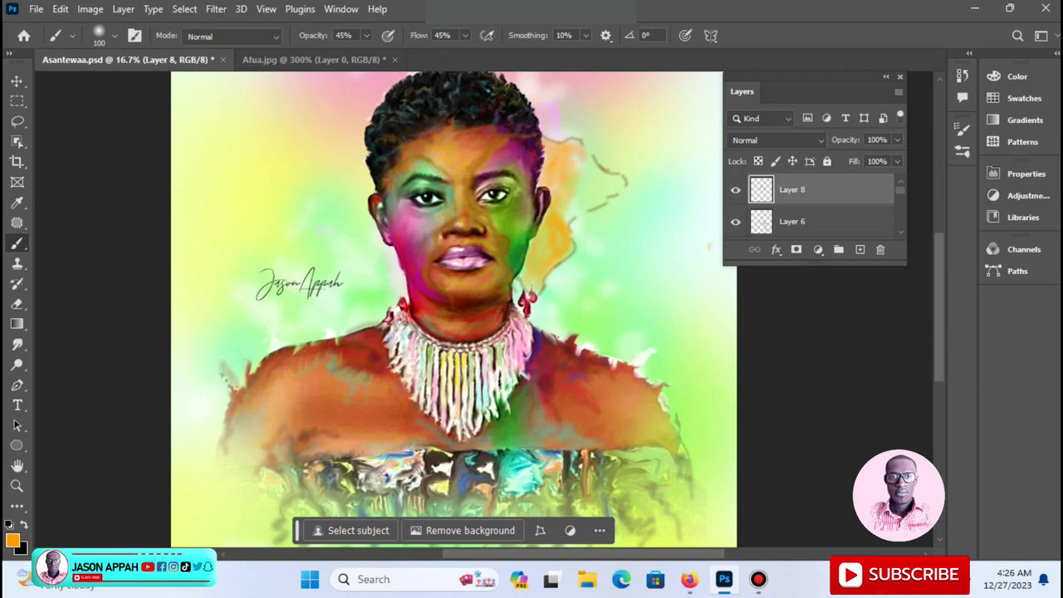
left_click_drag(587, 201, 544, 258)
left_click_drag(615, 174, 571, 217)
mouse_move(573, 151)
left_mouse_down()
mouse_move(554, 216)
mouse_move(539, 193)
left_mouse_up()
left_click_drag(606, 197, 586, 207)
left_click_drag(571, 246, 553, 265)
Step: Shrink the brush to 70 and touch up the orange shape's edges
key("bracketleft")
key("bracketleft")
key("bracketleft")
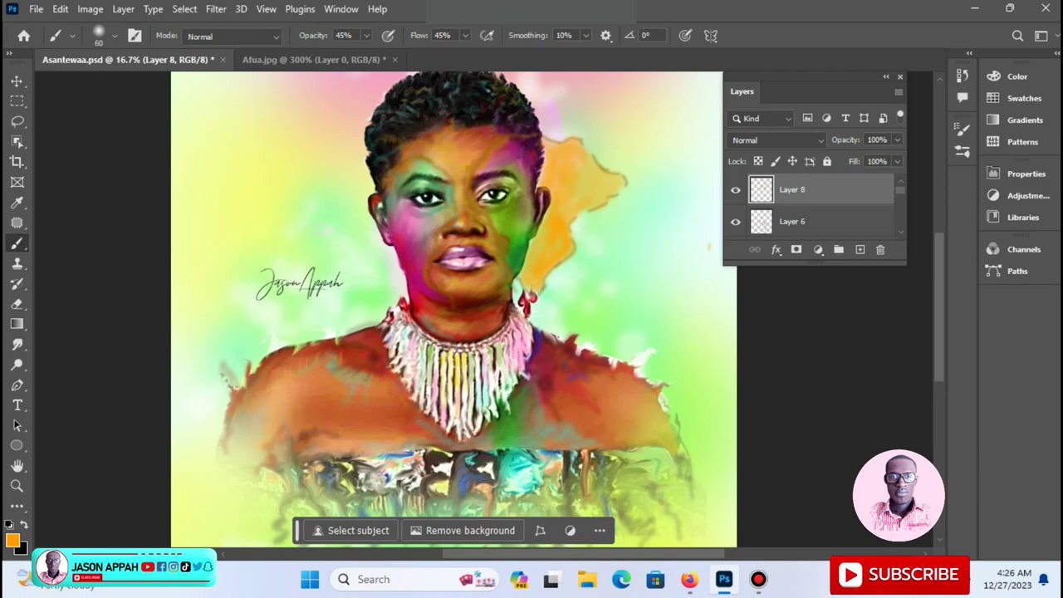
mouse_move(565, 208)
left_mouse_down()
mouse_move(591, 184)
mouse_move(615, 189)
left_mouse_up()
left_click_drag(544, 144, 536, 184)
left_click_drag(581, 213, 575, 232)
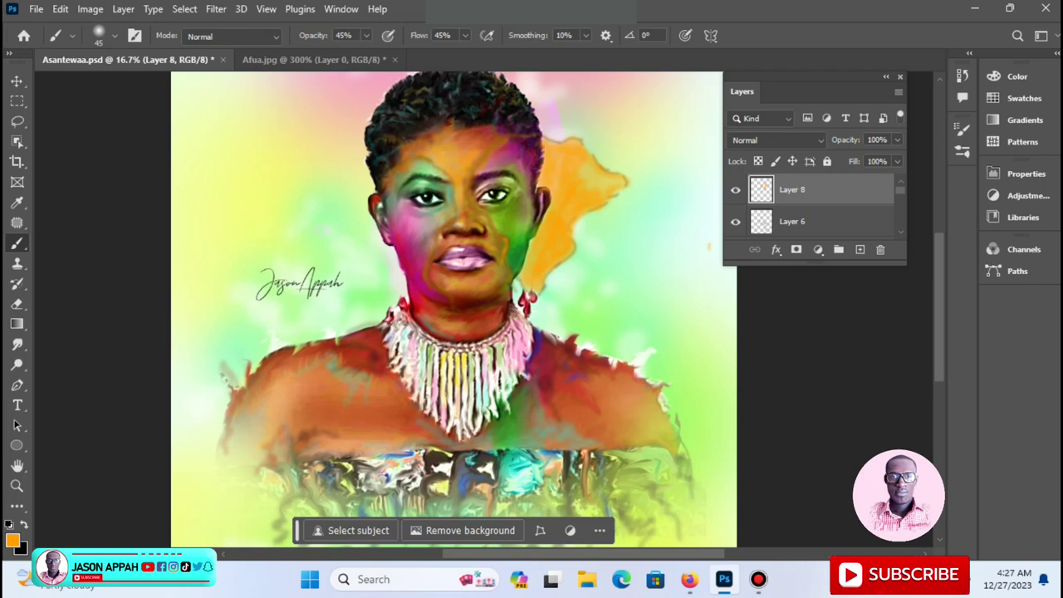
Step: Lower the brush flow to 34% and paint thin orange streaks through the hair
key("shift+3")
key("shift+4")
scroll(479, 331, "up", 2)
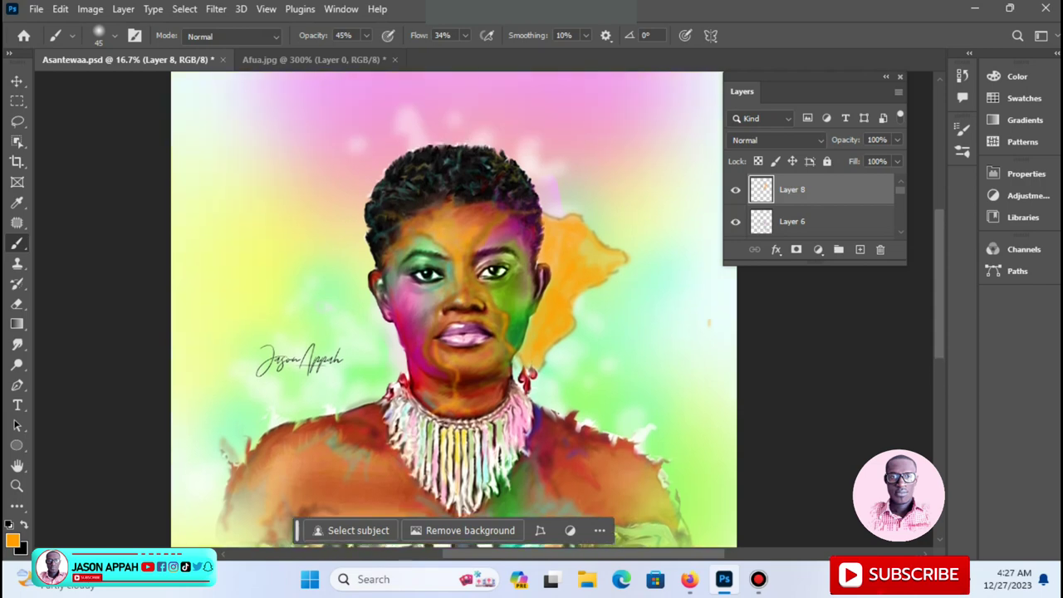
left_click_drag(453, 120, 453, 197)
left_click_drag(479, 123, 480, 181)
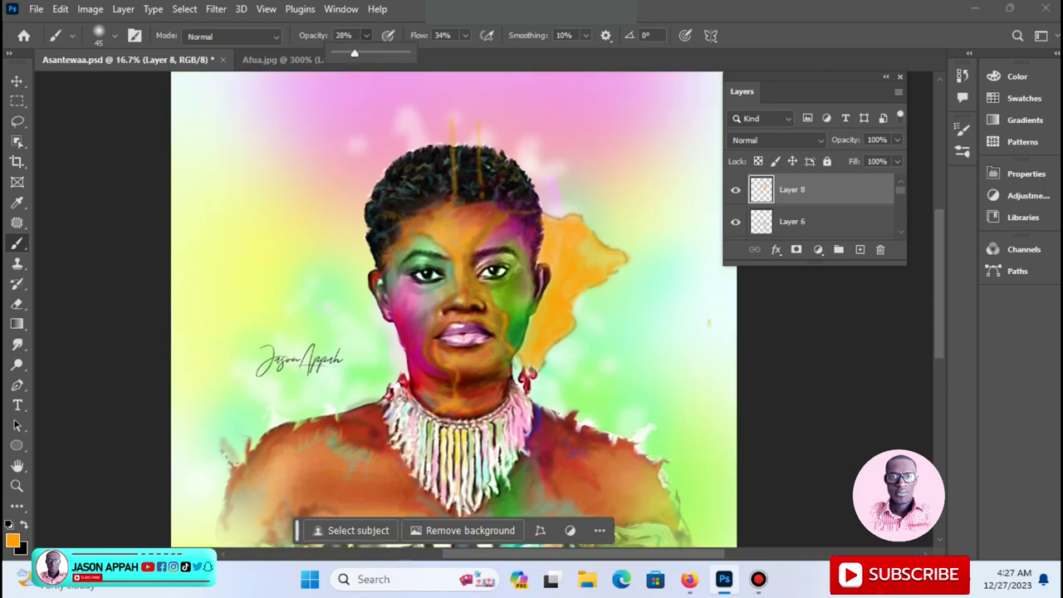
Step: Switch to black (000000) and draw thin dark lines through the hair and orange shape
left_click(13, 539)
type("000000")
key("Return")
left_click_drag(481, 147, 481, 106)
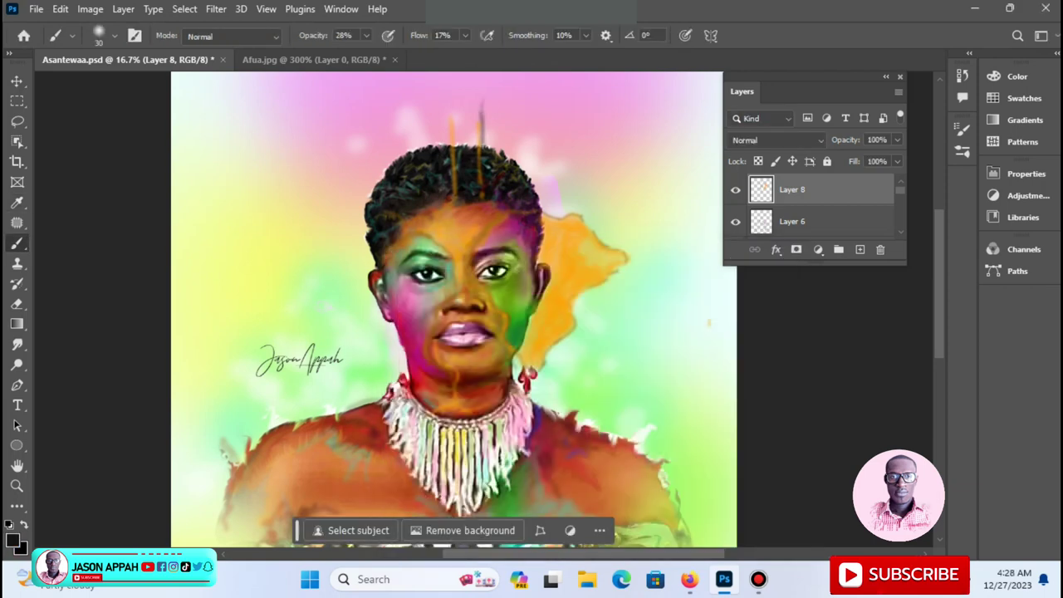
mouse_move(482, 143)
left_mouse_down()
mouse_move(555, 143)
mouse_move(544, 229)
left_mouse_up()
left_click_drag(545, 133, 545, 152)
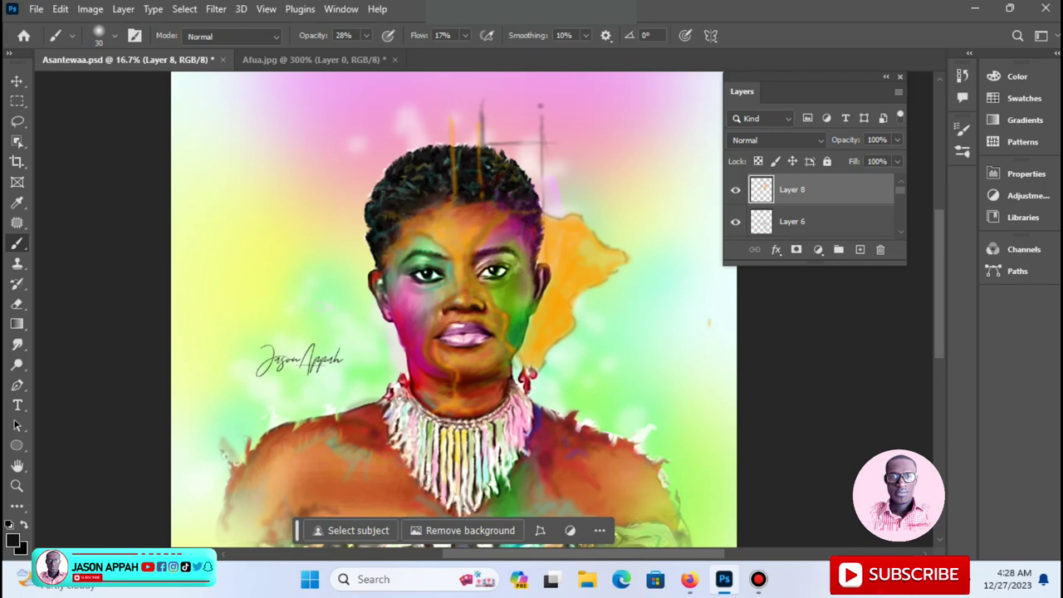
left_click(541, 317)
Step: Add more thin dark vertical grid lines and small dots right of the face
left_click_drag(542, 330, 548, 412)
scroll(581, 249, "down", 3)
mouse_move(548, 248)
left_mouse_down()
mouse_move(627, 244)
mouse_move(586, 275)
left_mouse_up()
mouse_move(587, 215)
left_mouse_down()
mouse_move(591, 322)
mouse_move(579, 322)
mouse_move(579, 345)
left_mouse_up()
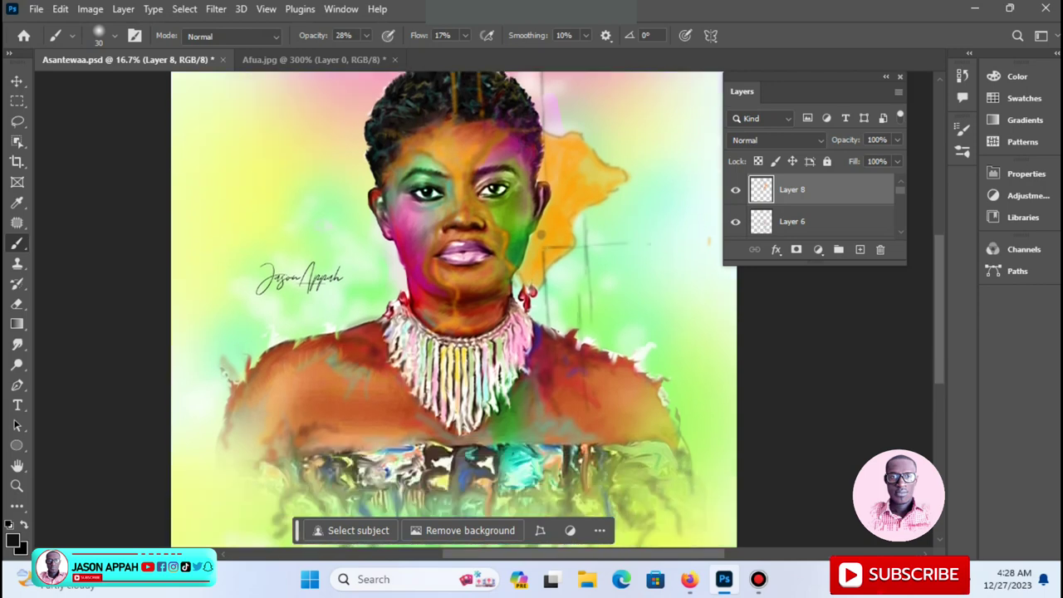
left_click_drag(576, 392, 576, 437)
left_click_drag(580, 371, 580, 424)
left_click_drag(596, 370, 596, 383)
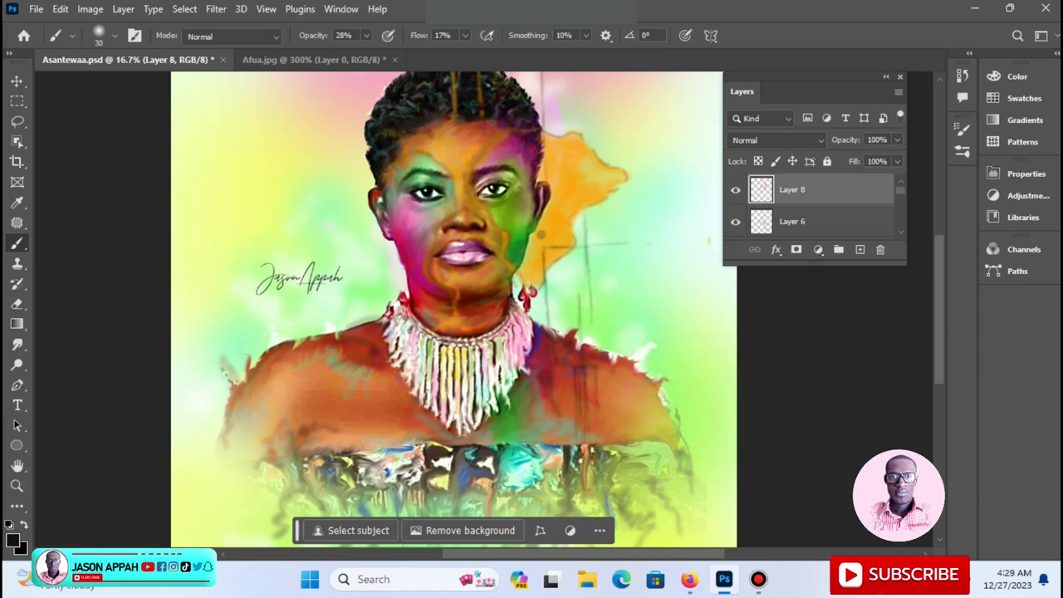
left_click(576, 275)
left_click(575, 258)
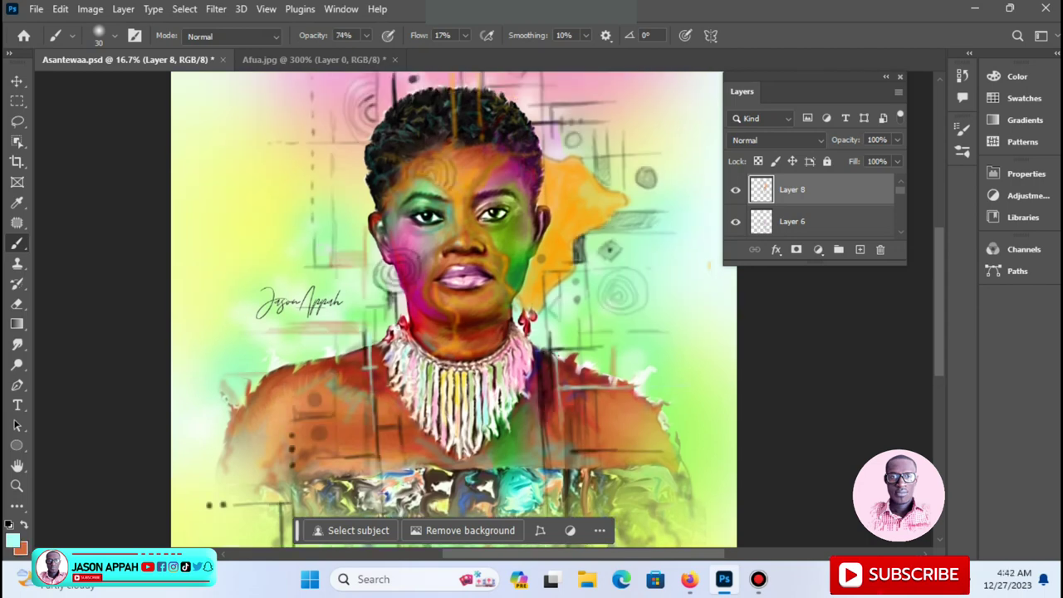
left_click_drag(339, 394, 341, 469)
Step: Paint thin light lines beside the necklace and on the chest
mouse_move(299, 420)
left_mouse_down()
mouse_move(339, 417)
mouse_move(334, 462)
left_mouse_up()
left_click_drag(335, 422, 339, 493)
mouse_move(532, 372)
left_mouse_down()
mouse_move(541, 463)
mouse_move(531, 403)
mouse_move(534, 438)
left_mouse_up()
left_click_drag(533, 395, 536, 483)
scroll(536, 415, "down", 3)
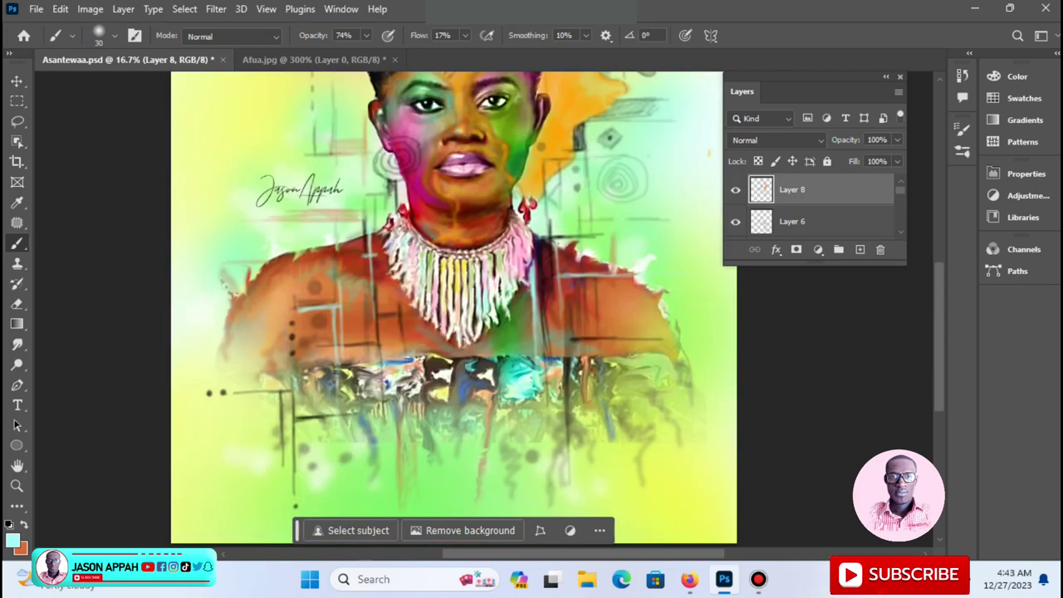
left_click_drag(539, 332, 501, 333)
Step: Add light lines across the left shoulder, the right background, and through the hair
left_click_drag(307, 280, 327, 296)
left_click_drag(338, 246, 340, 258)
left_click_drag(330, 336, 398, 332)
left_click_drag(601, 277, 606, 402)
mouse_move(607, 342)
left_mouse_down()
mouse_move(681, 346)
mouse_move(609, 350)
mouse_move(671, 347)
left_mouse_up()
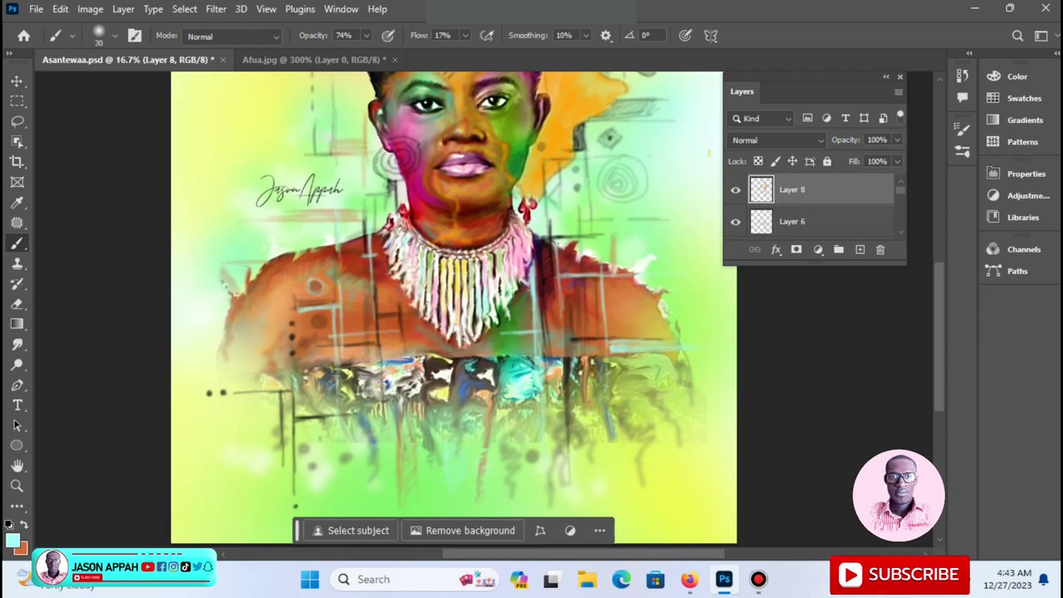
scroll(453, 308, "up", 2)
scroll(453, 307, "up", 3)
left_click_drag(460, 146, 459, 216)
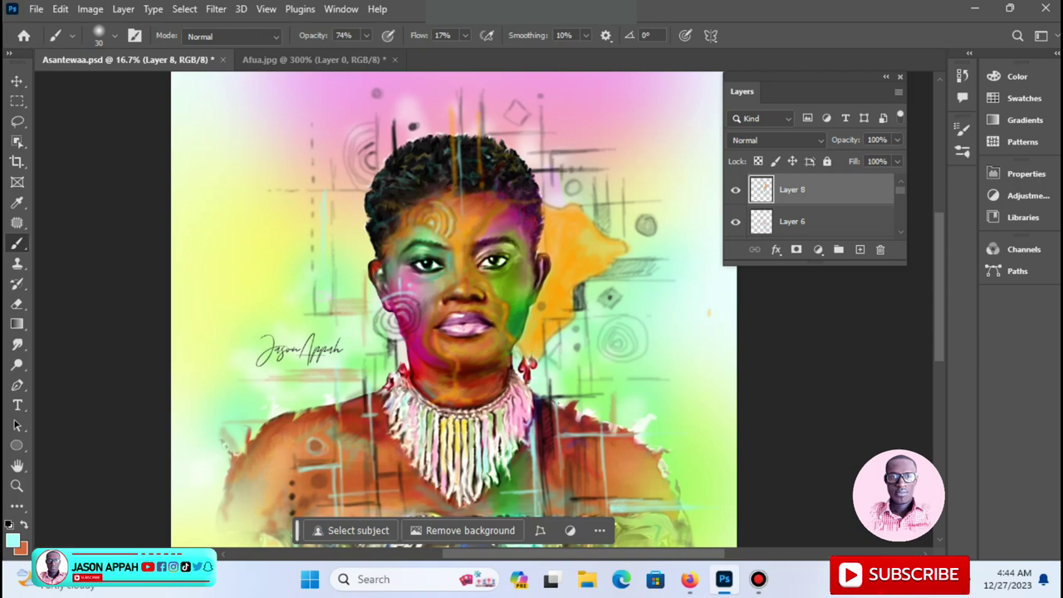
Step: Set brush opacity to 40%, flow to 61%, and the paint colour to light pink
key("4")
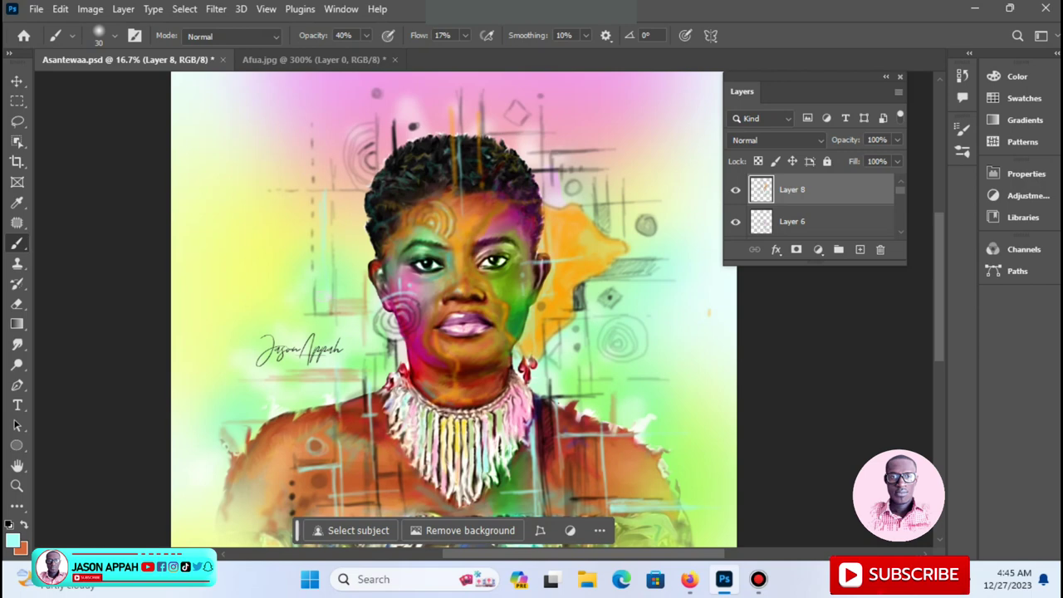
left_click_drag(464, 34, 498, 52)
scroll(607, 332, "down", 3)
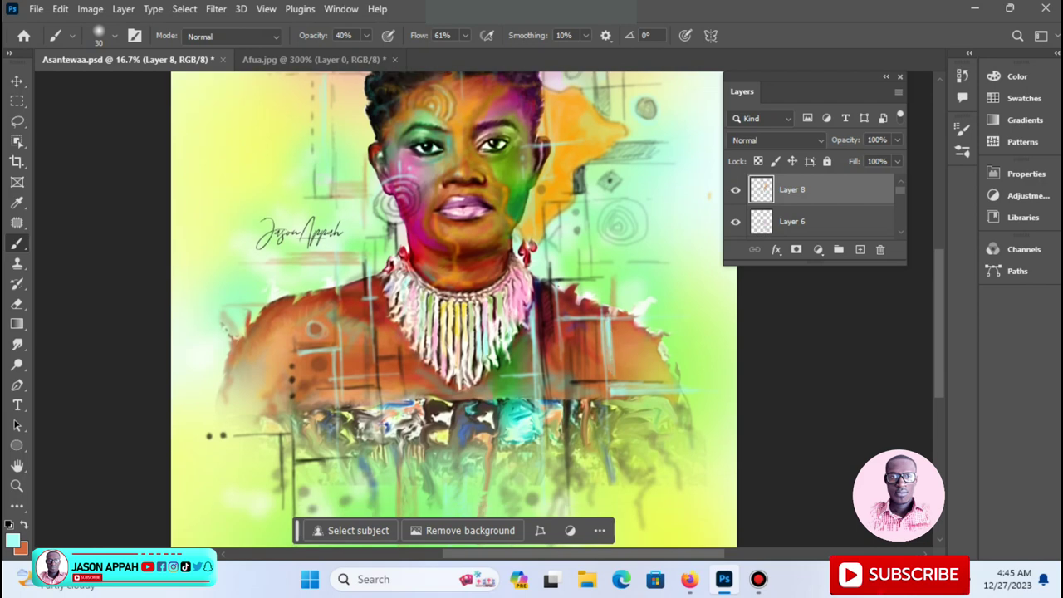
left_click(12, 541)
left_click(434, 320)
left_click(570, 282)
Step: Paint pink streaks left of the face, across the hair and upper background
mouse_move(339, 171)
left_mouse_down()
mouse_move(340, 131)
mouse_move(358, 147)
mouse_move(357, 121)
mouse_move(336, 103)
left_mouse_up()
mouse_move(352, 168)
left_mouse_down()
mouse_move(344, 154)
mouse_move(355, 100)
left_mouse_up()
scroll(357, 125, "up", 2)
mouse_move(344, 200)
left_mouse_down()
mouse_move(355, 173)
mouse_move(410, 166)
mouse_move(365, 165)
left_mouse_up()
left_click_drag(492, 187, 510, 183)
mouse_move(517, 146)
left_mouse_down()
mouse_move(517, 120)
mouse_move(537, 106)
mouse_move(644, 109)
left_mouse_up()
mouse_move(621, 99)
left_mouse_down()
mouse_move(663, 97)
mouse_move(621, 146)
left_mouse_up()
scroll(453, 310, "up", 2)
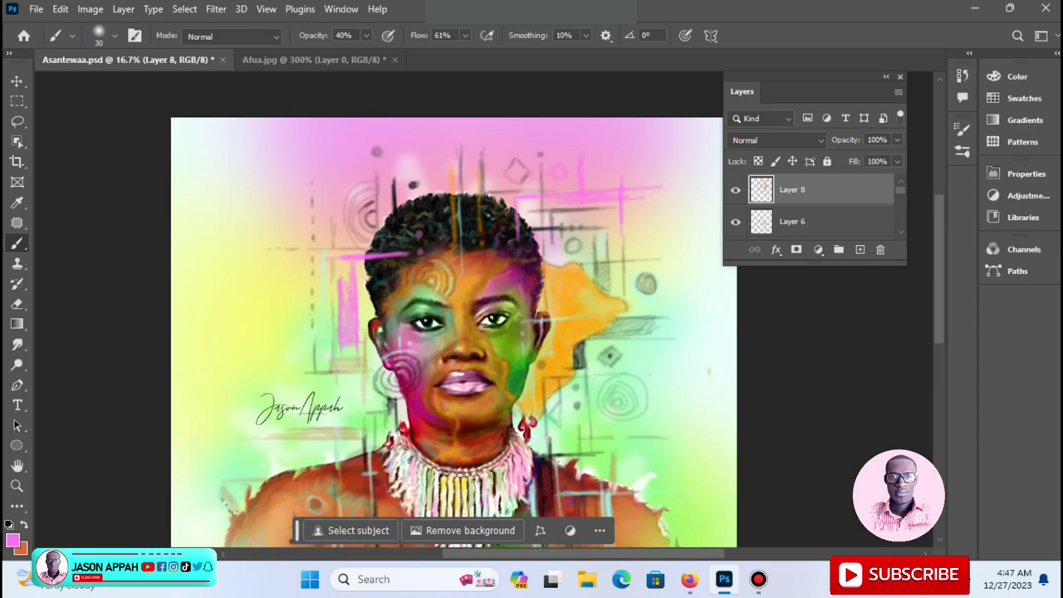
scroll(420, 235, "down", 4)
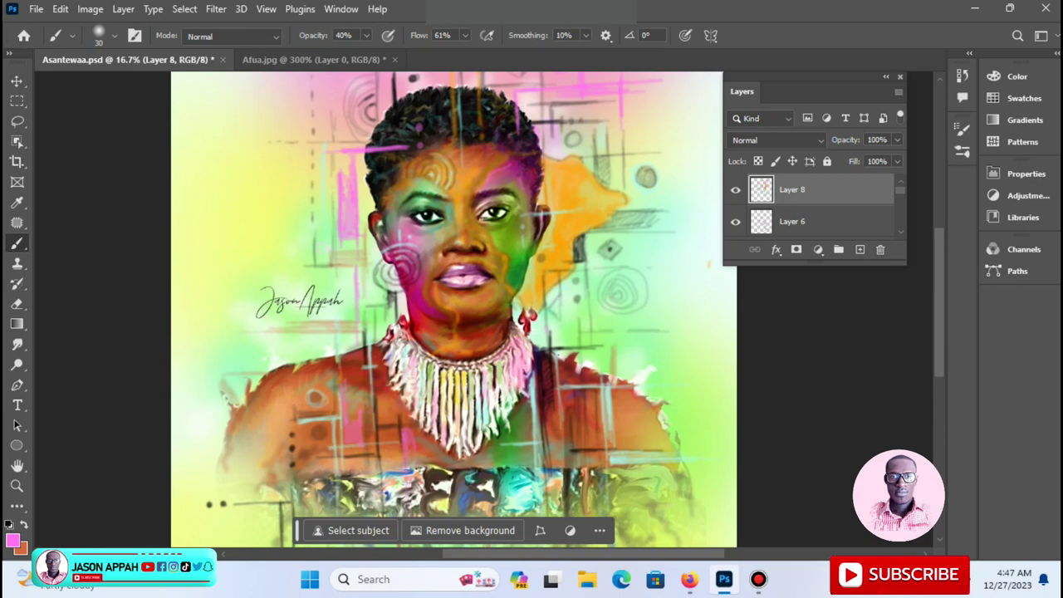
left_click(13, 541)
Step: Set the paint colour to red (ff0000) and add faint vertical streaks on the chest
type("ff0000")
key("Return")
left_click_drag(374, 336, 373, 297)
left_click_drag(348, 382, 348, 451)
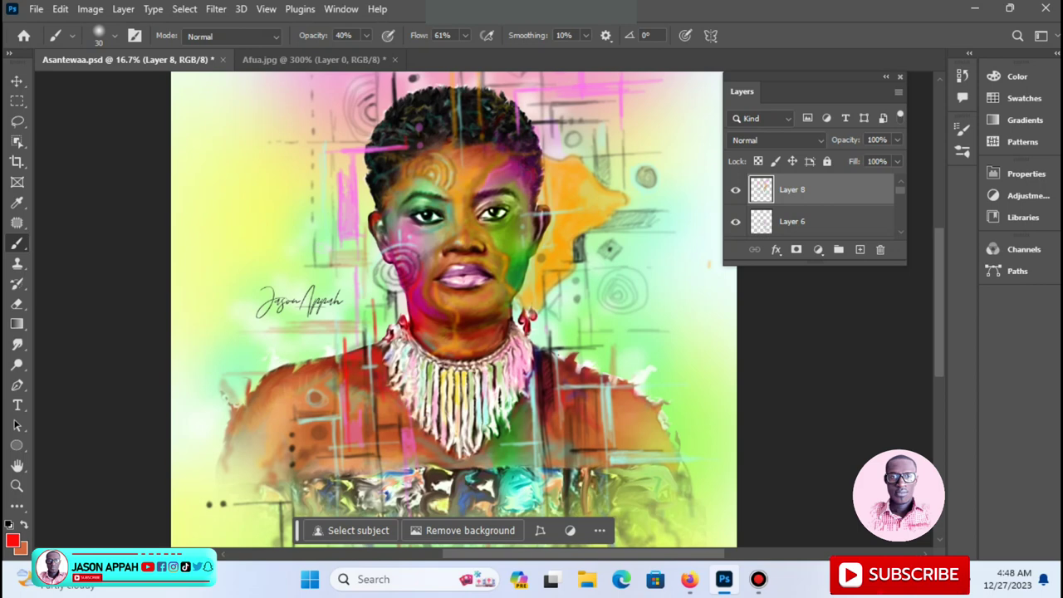
scroll(453, 309, "up", 2)
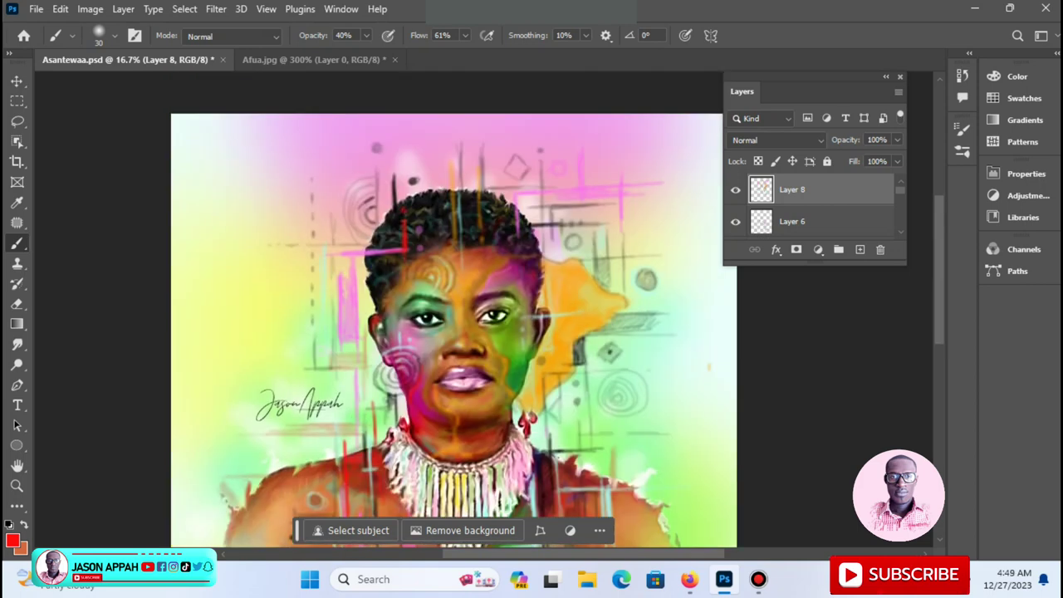
left_click_drag(383, 275, 383, 261)
scroll(453, 310, "down", 4)
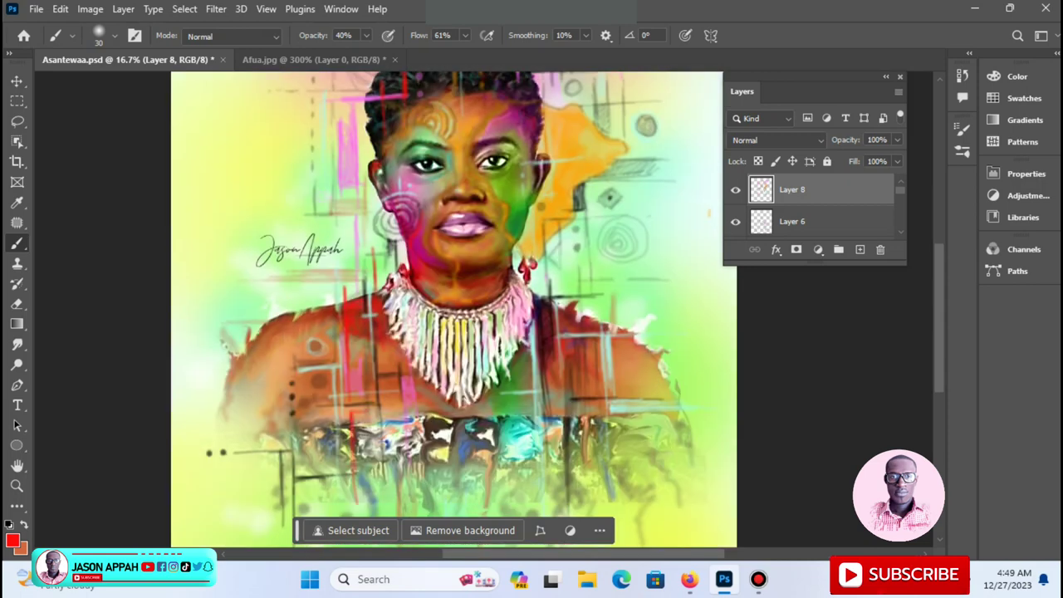
Step: Paint red vertical drips on the lower left and red strokes across the left shoulder
left_click_drag(357, 414, 356, 478)
left_click_drag(360, 440, 355, 510)
left_click_drag(358, 470, 358, 513)
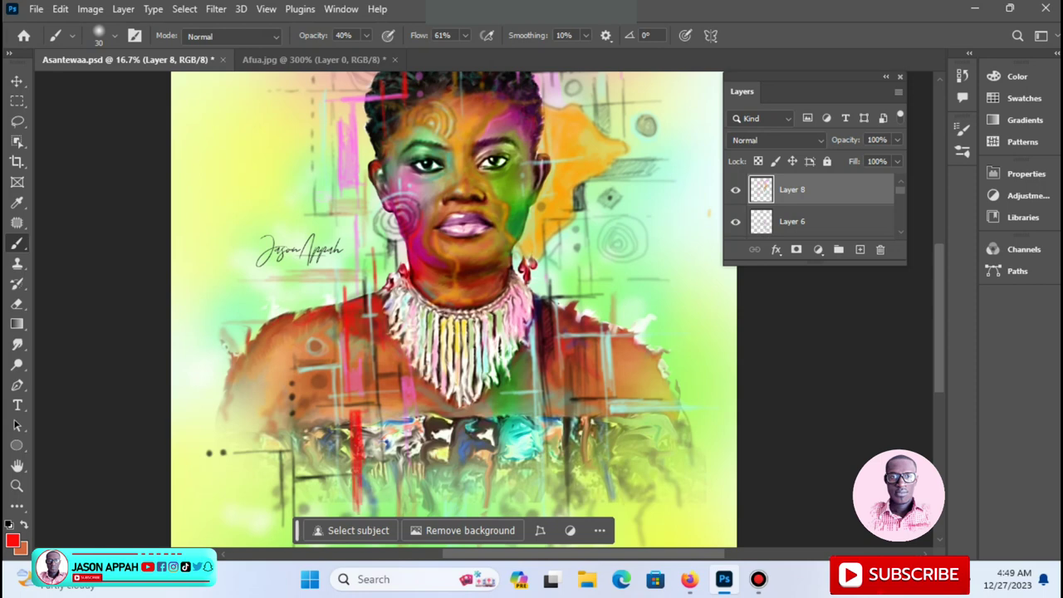
left_click_drag(304, 324, 304, 359)
left_click(285, 339)
mouse_move(325, 291)
left_mouse_down()
mouse_move(359, 290)
mouse_move(334, 290)
left_mouse_up()
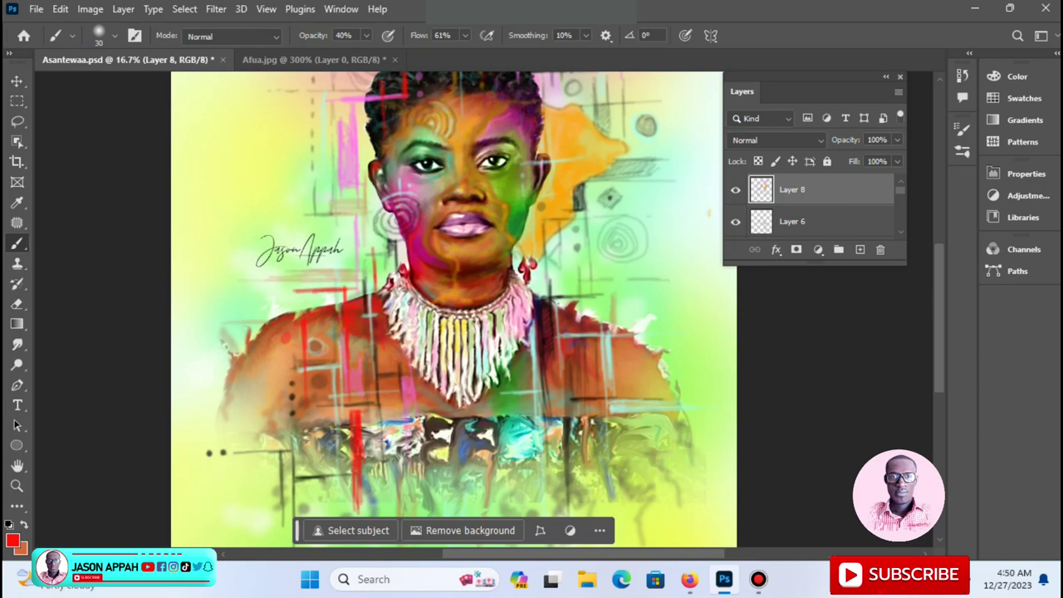
scroll(453, 309, "up", 3)
scroll(394, 159, "down", 2)
scroll(394, 158, "down", 1)
Step: Switch to bright green (0bff0b) and paint short streaks beside the necklace, then zoom out
left_click(13, 541)
type("0bff0b")
key("Return")
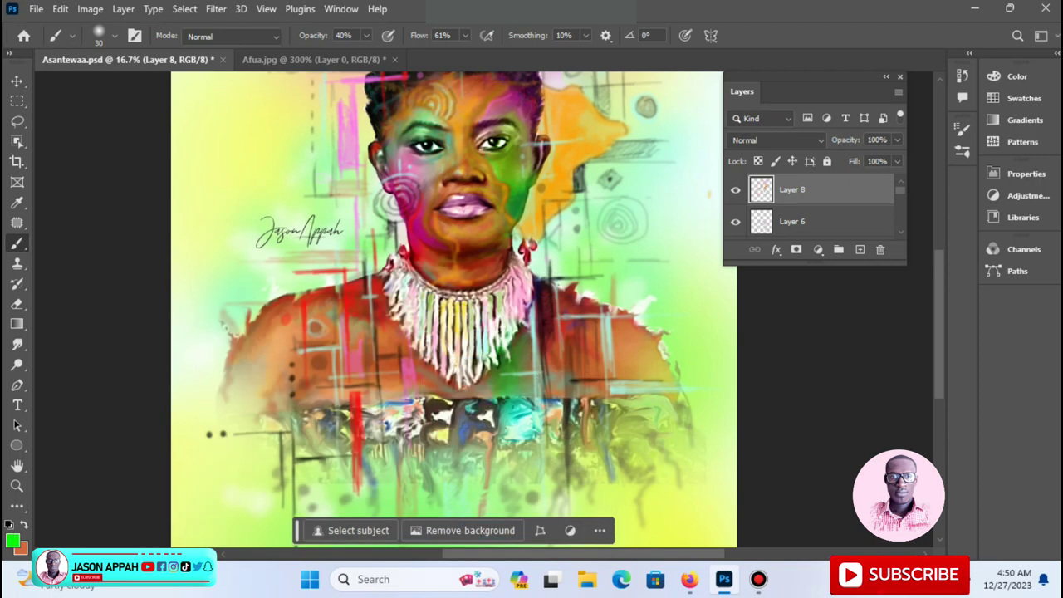
left_click_drag(500, 369, 502, 412)
mouse_move(586, 263)
left_mouse_down()
mouse_move(603, 297)
mouse_move(611, 269)
mouse_move(686, 264)
left_mouse_up()
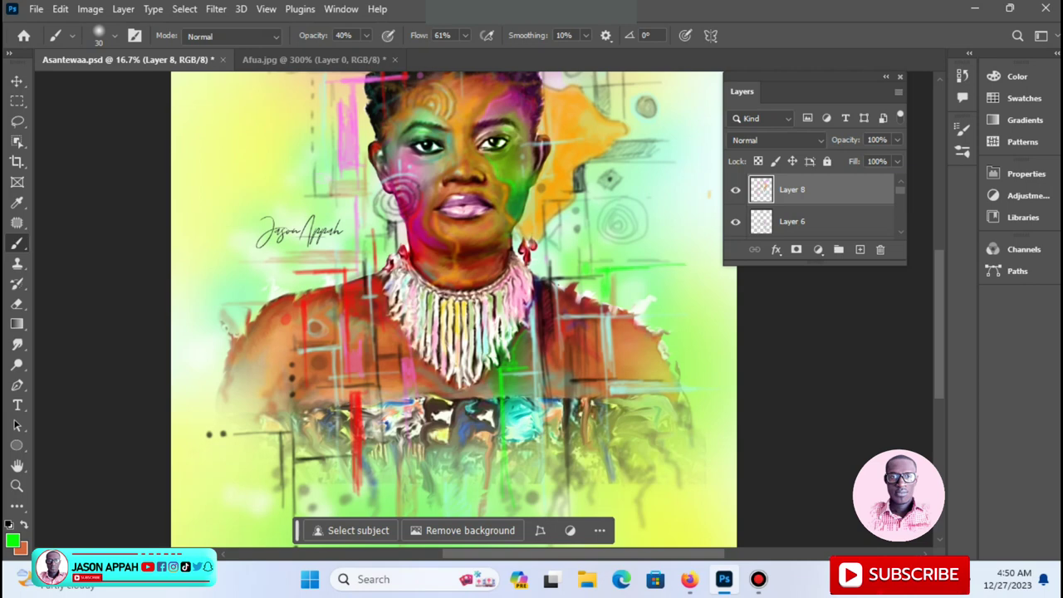
mouse_move(496, 281)
left_mouse_down()
mouse_move(495, 257)
mouse_move(516, 259)
left_mouse_up()
scroll(453, 309, "up", 3)
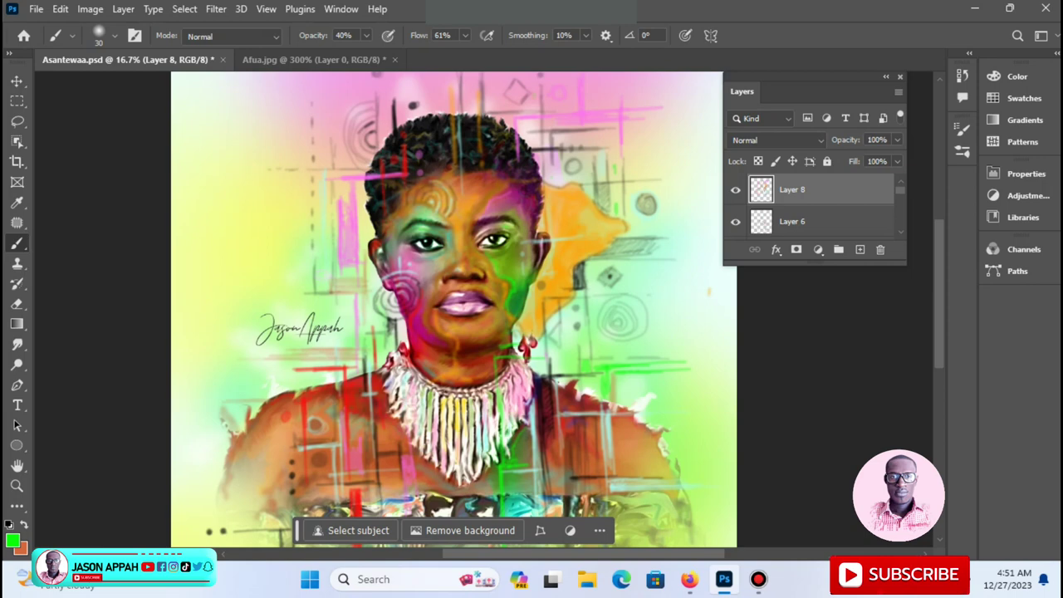
key("z")
key("ctrl+minus")
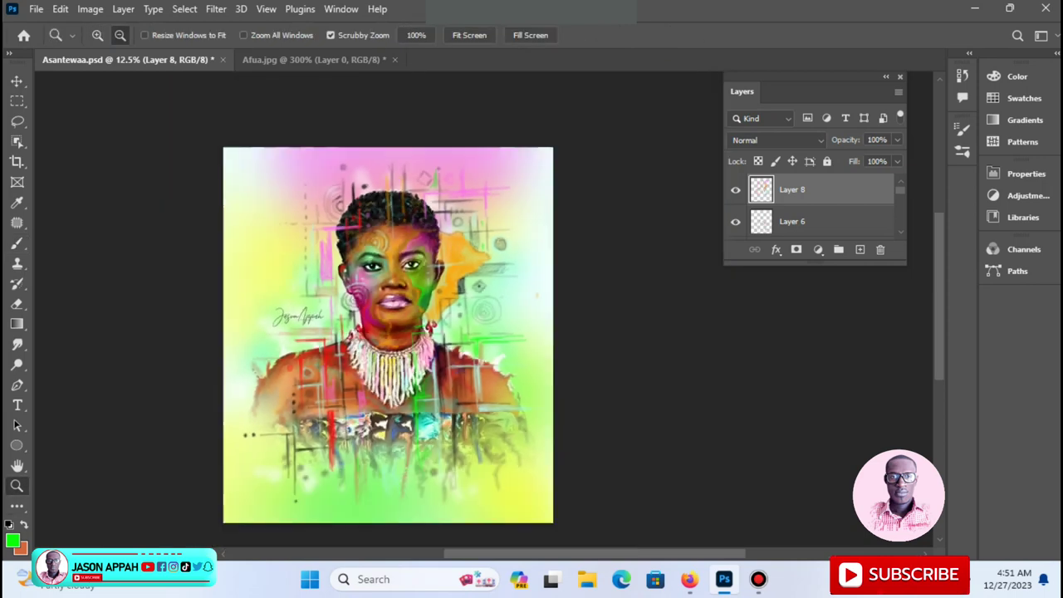
Step: Set the paint colour to red, brush size to 45 and opacity to 84%
key("ctrl+minus")
left_click(13, 540)
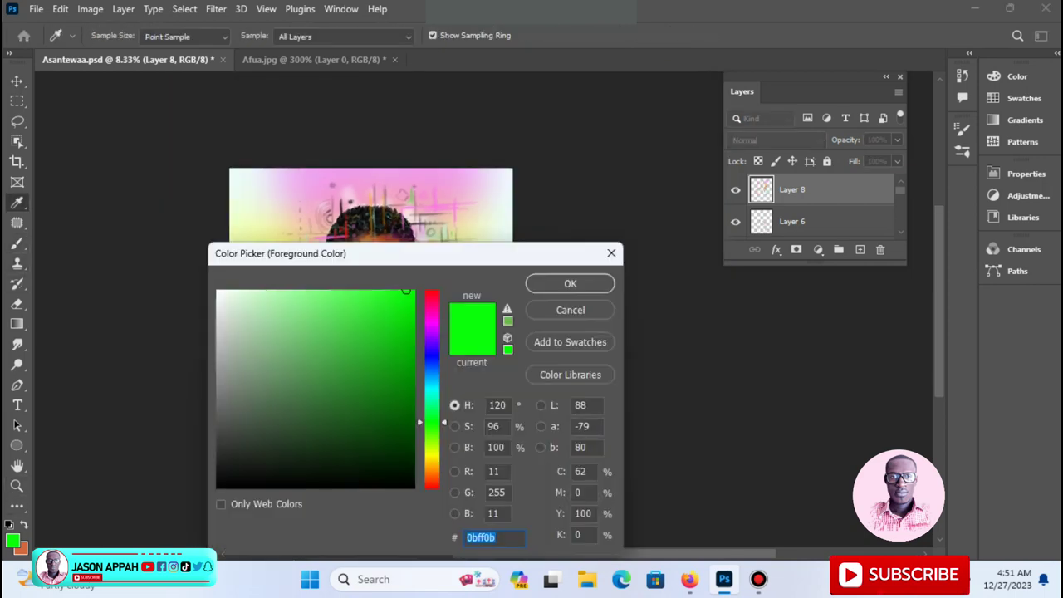
left_click_drag(373, 249, 689, 220)
left_click(753, 453)
left_click(693, 337)
left_click(891, 252)
key("bracketright")
key("bracketright")
key("bracketright")
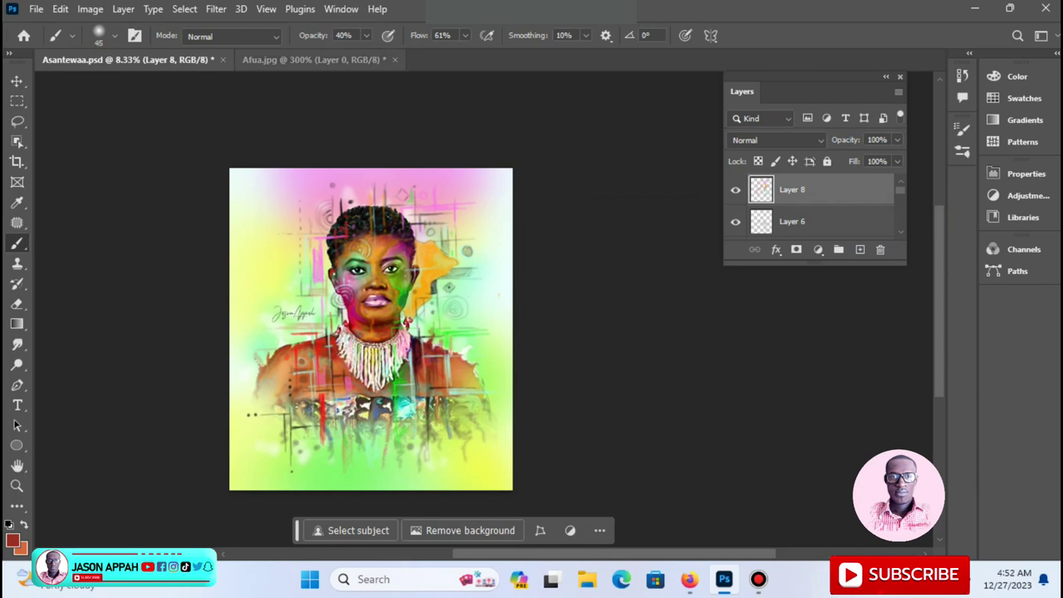
key("8")
key("4")
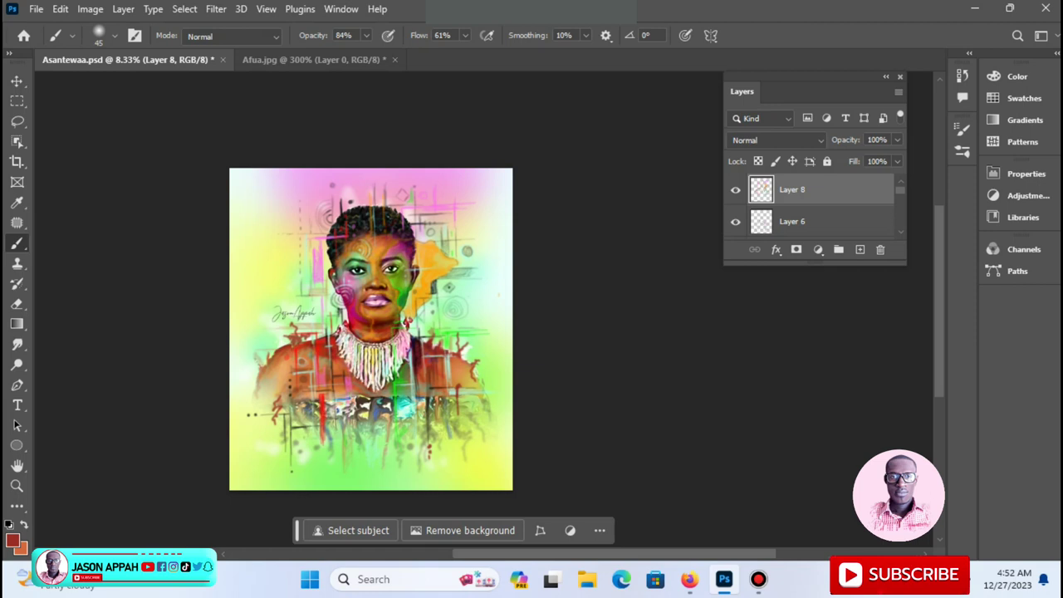
Step: Set a blue background colour, swap it in, paint blue drips, then reset opacity to 40%
left_click(18, 547)
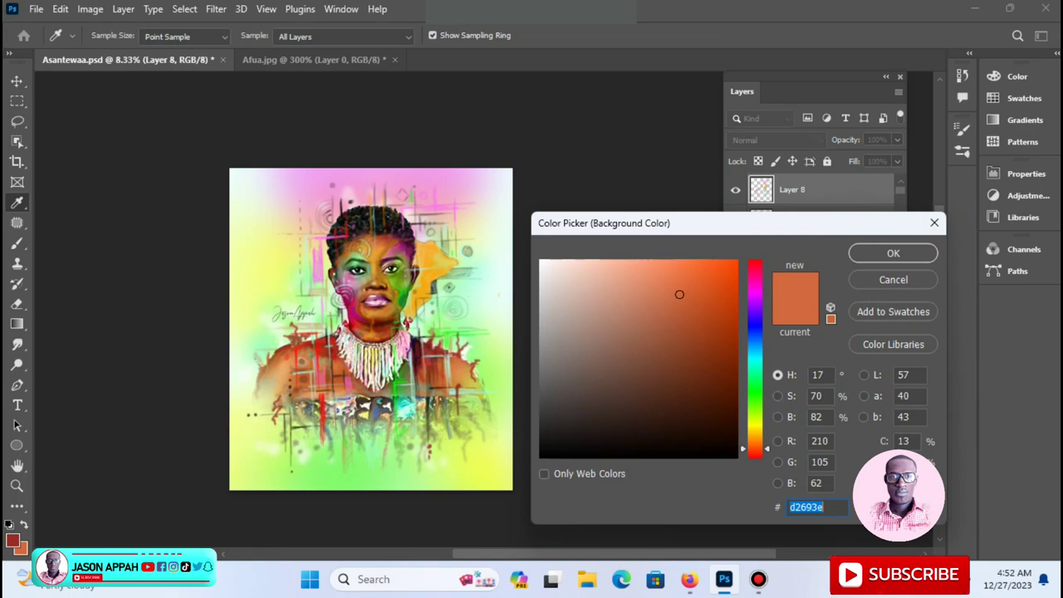
type("3ed253")
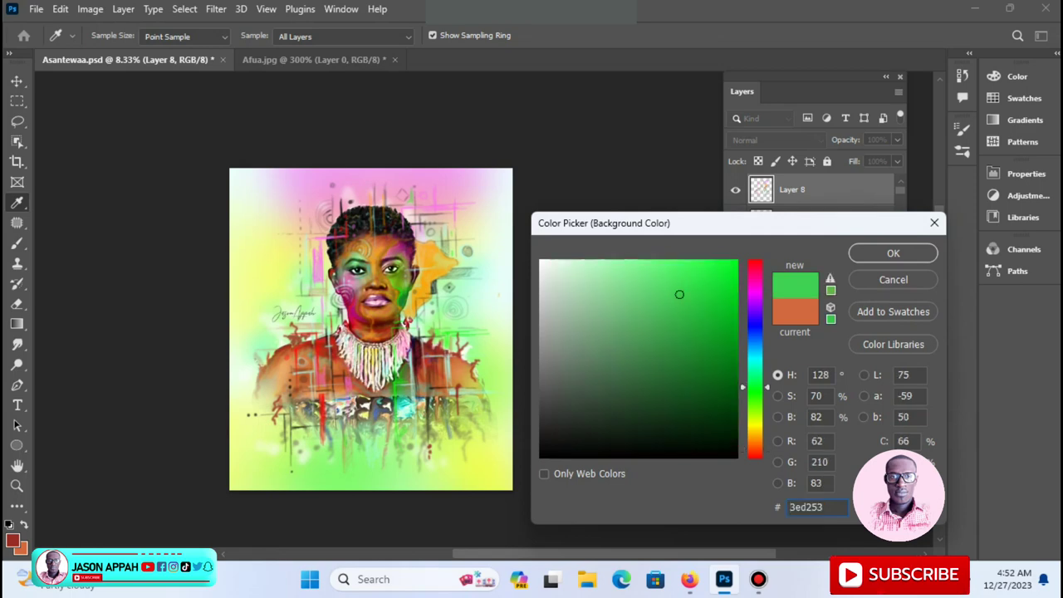
type("3ebfd2")
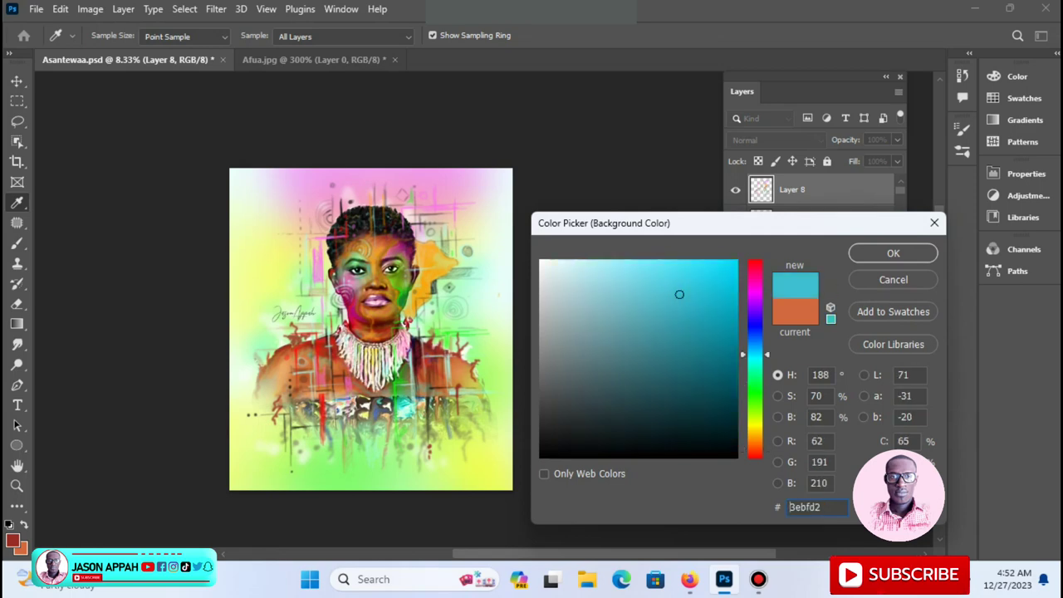
type("4c3ed2")
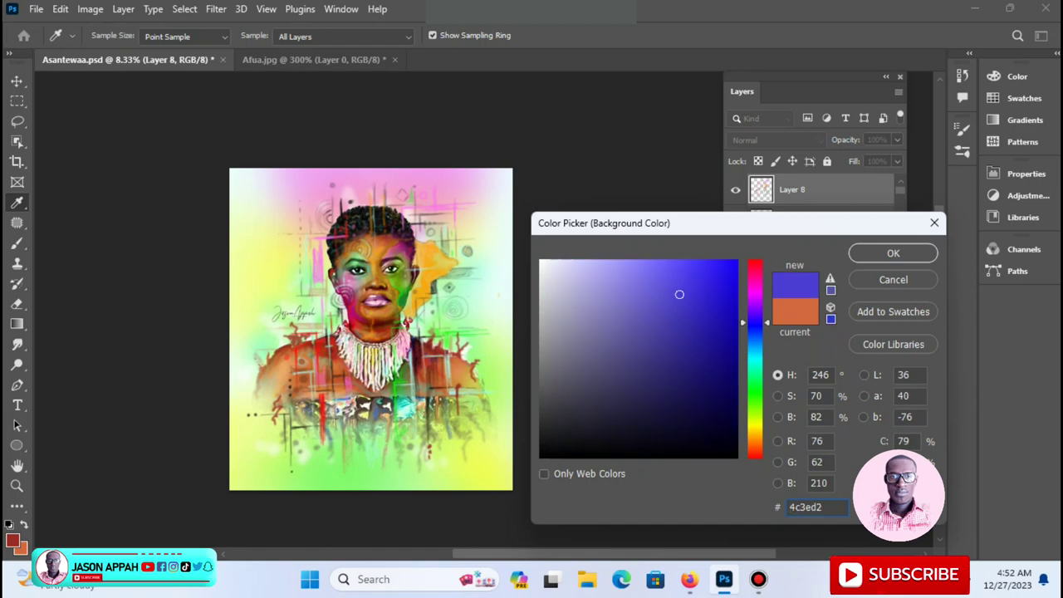
left_click(892, 252)
key("b")
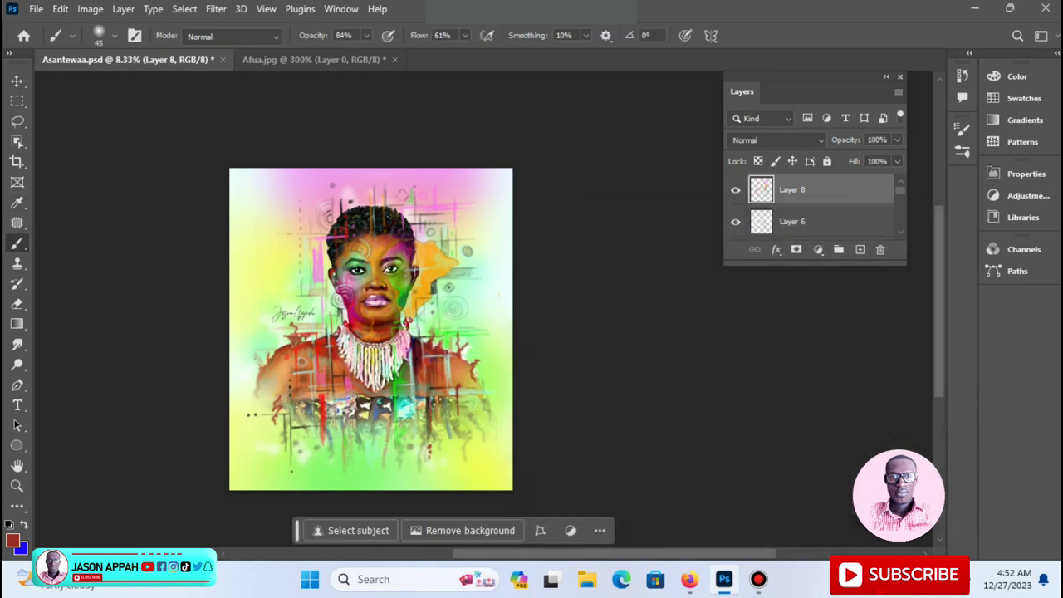
key("x")
mouse_move(374, 410)
left_mouse_down()
mouse_move(374, 443)
mouse_move(375, 404)
left_mouse_up()
left_click_drag(377, 426, 381, 460)
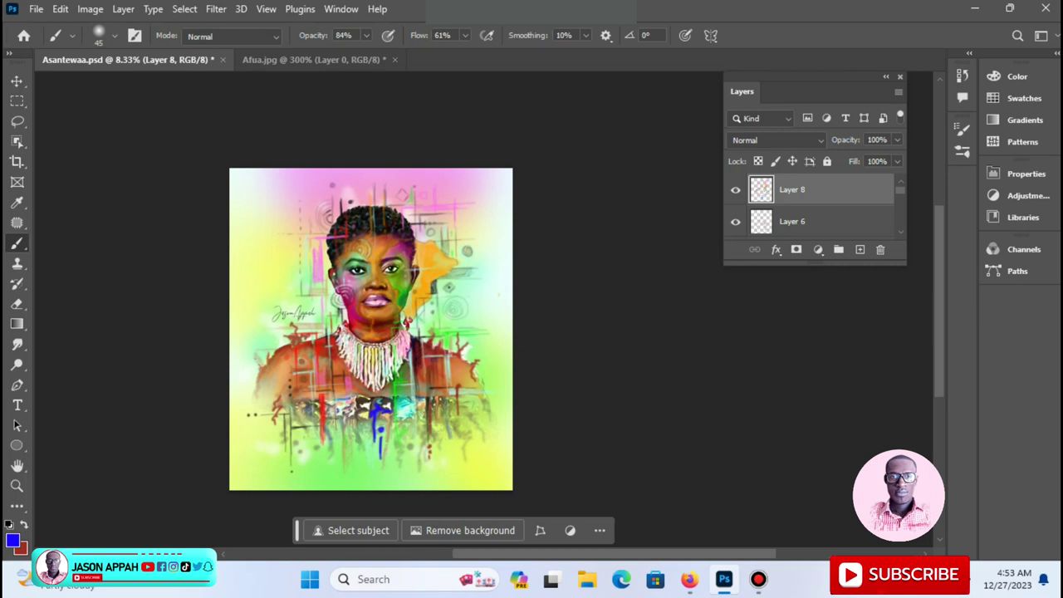
left_click_drag(365, 35, 334, 52)
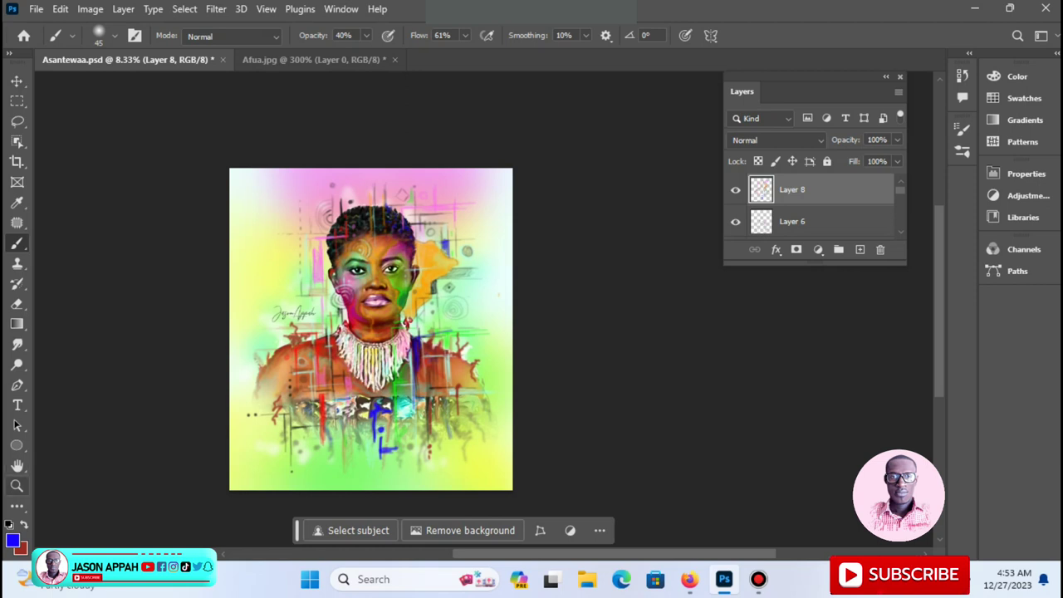
Step: Save the portrait via Save As under the name Asantewaa2, accepting the compatibility option
left_click(17, 485)
left_click(97, 35)
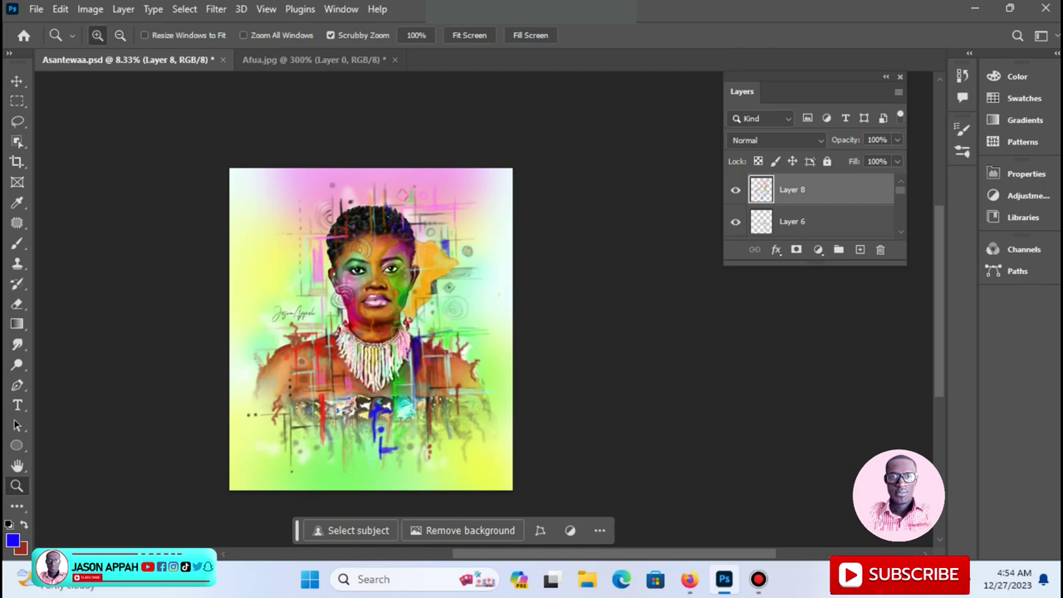
left_click(307, 359)
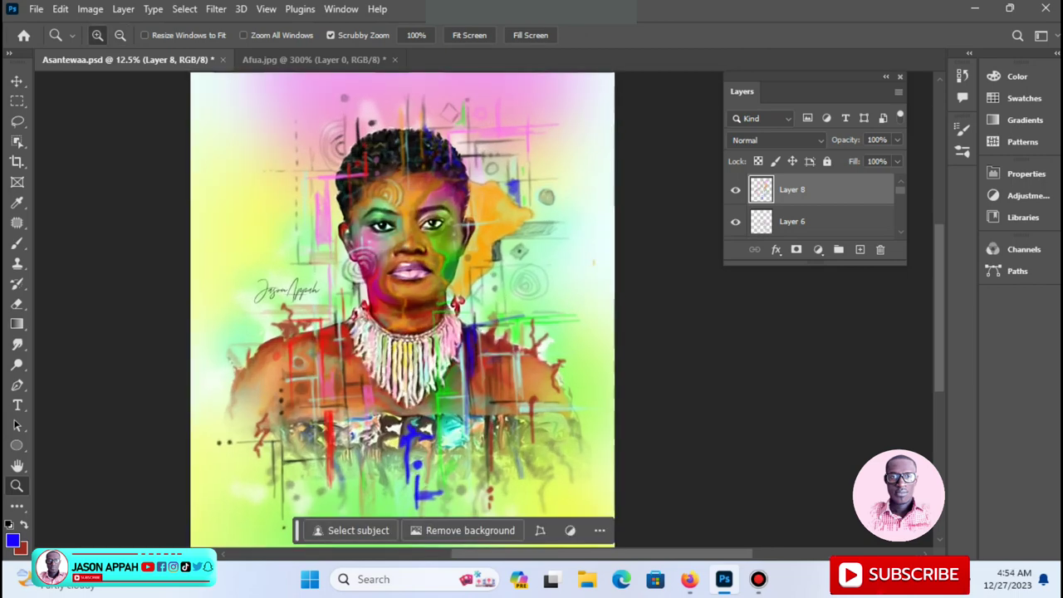
left_click(17, 81)
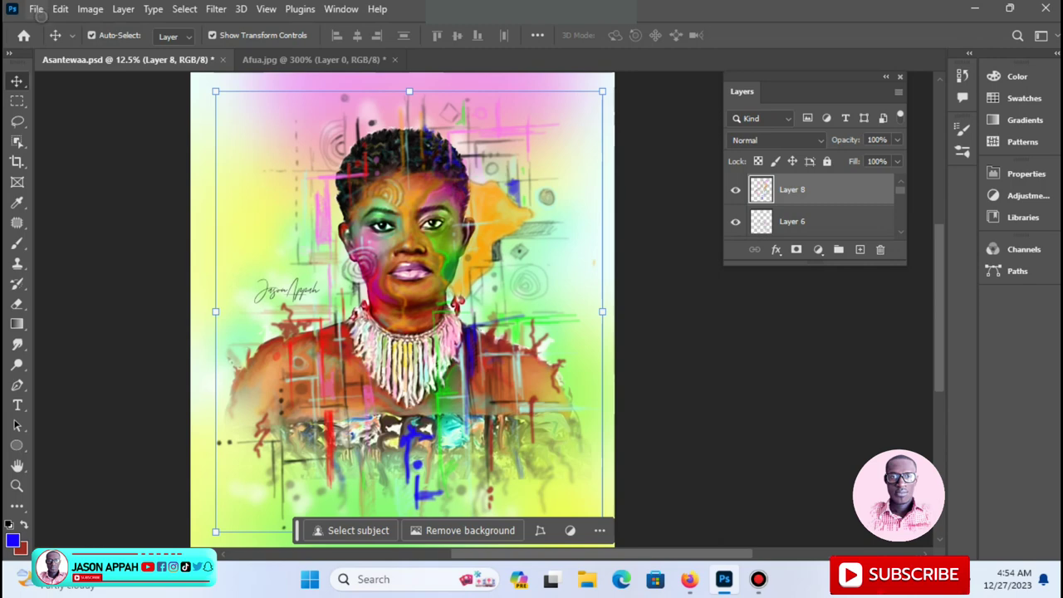
left_click(36, 8)
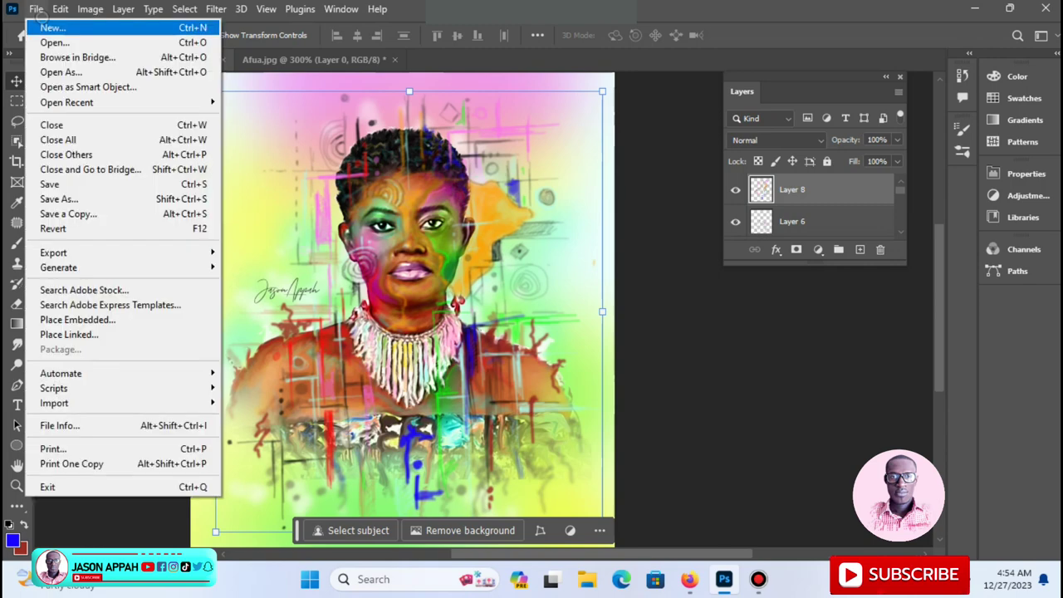
left_click(59, 198)
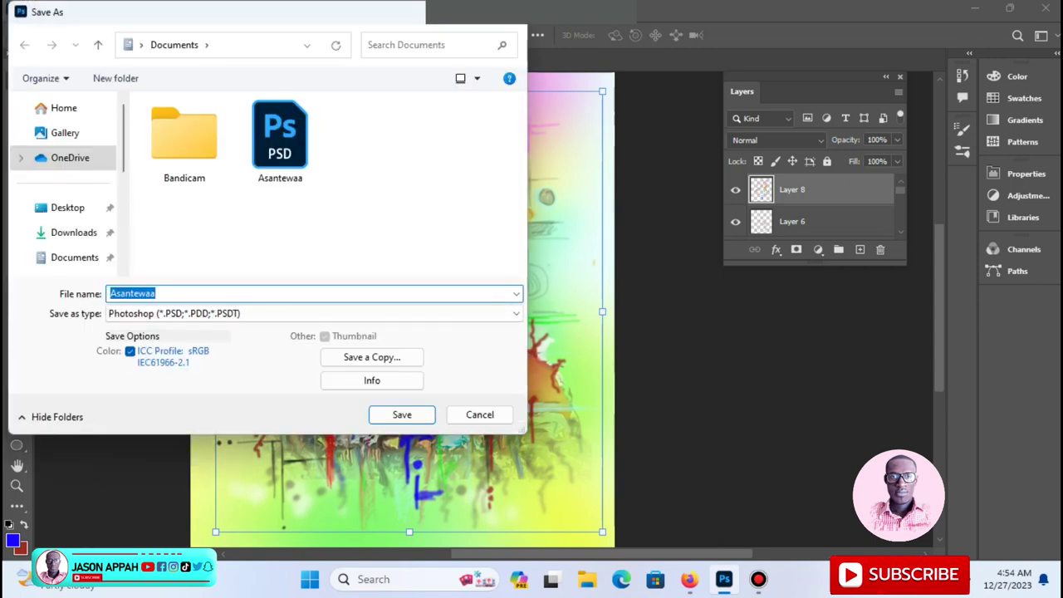
left_click(312, 294)
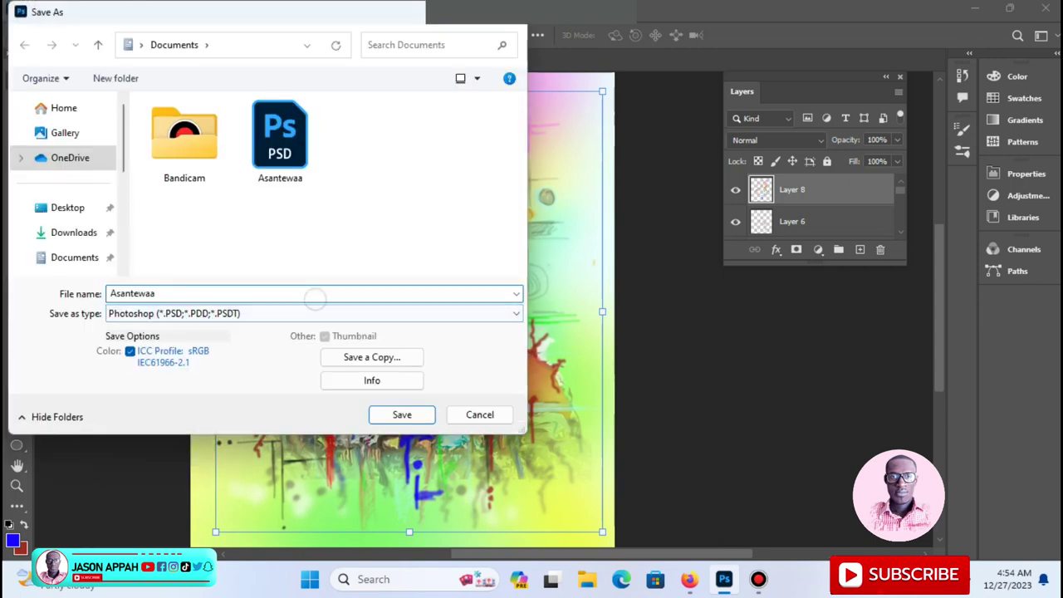
type("2")
left_click(401, 414)
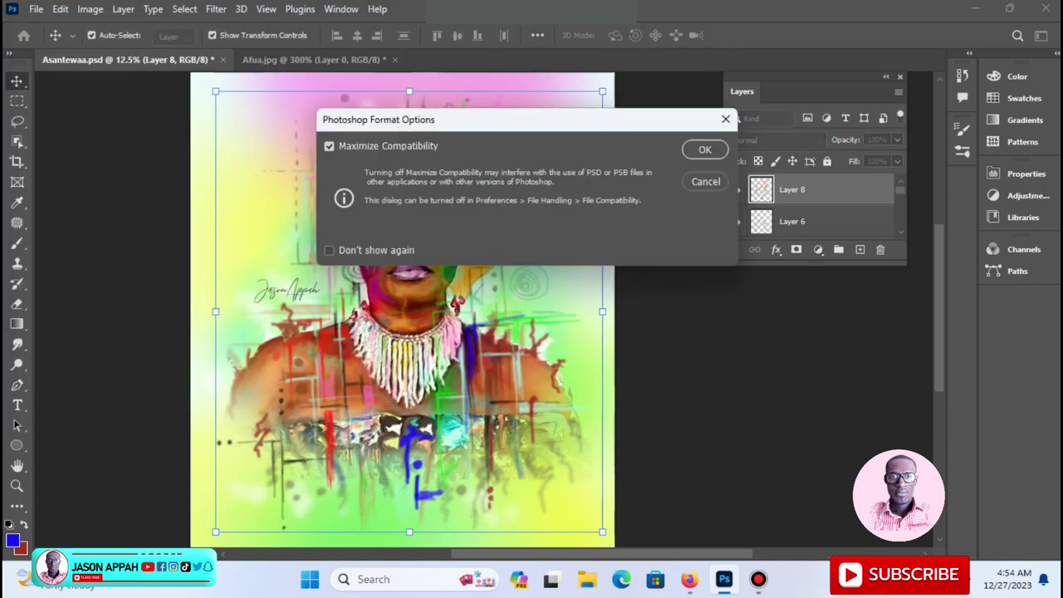
key("Return")
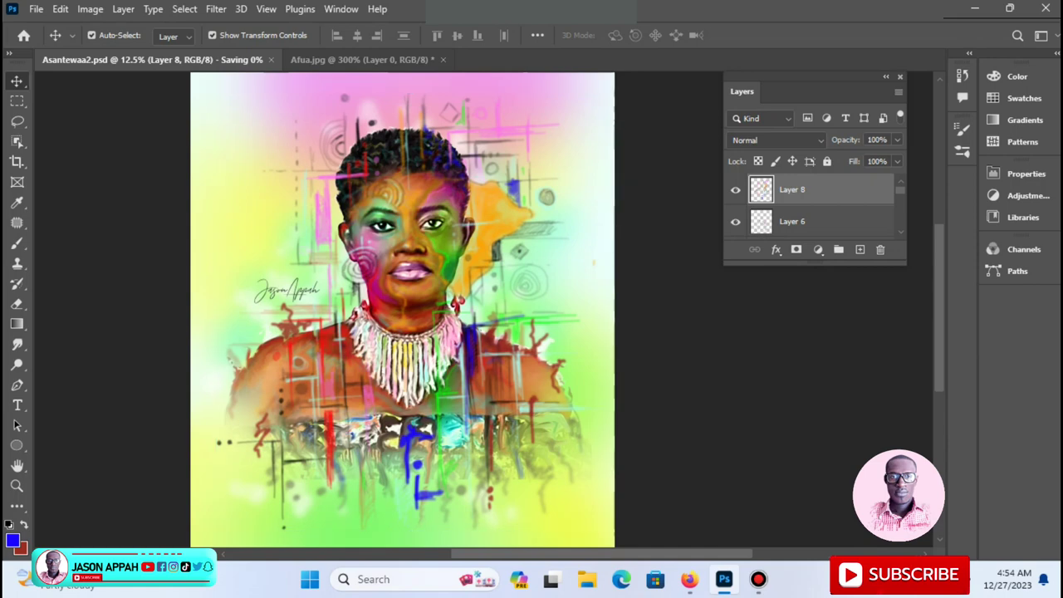
Step: Quick-export the portrait as a PNG from the File menu
left_click(35, 9)
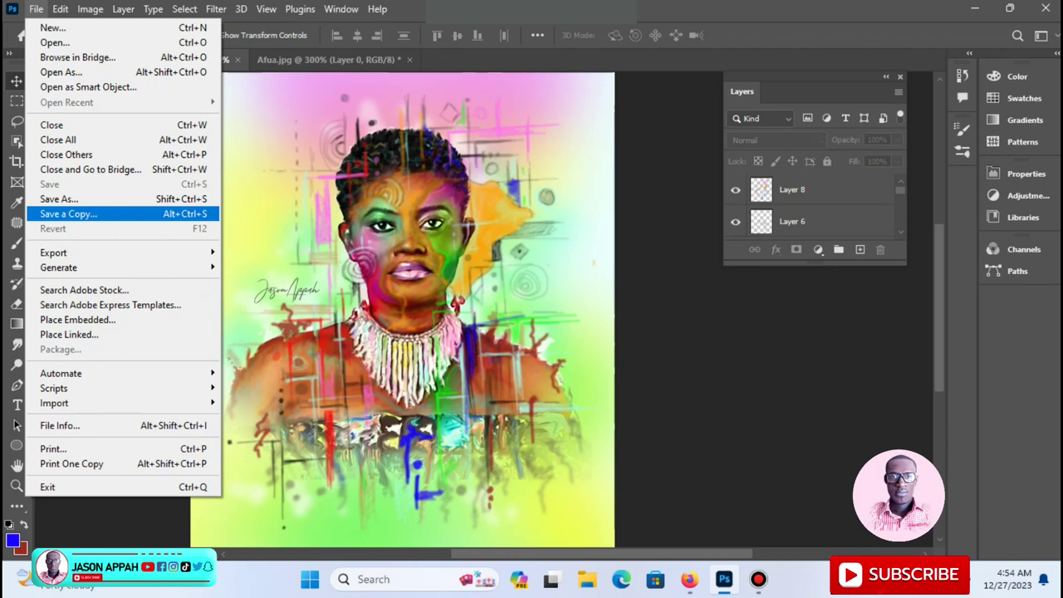
mouse_move(53, 252)
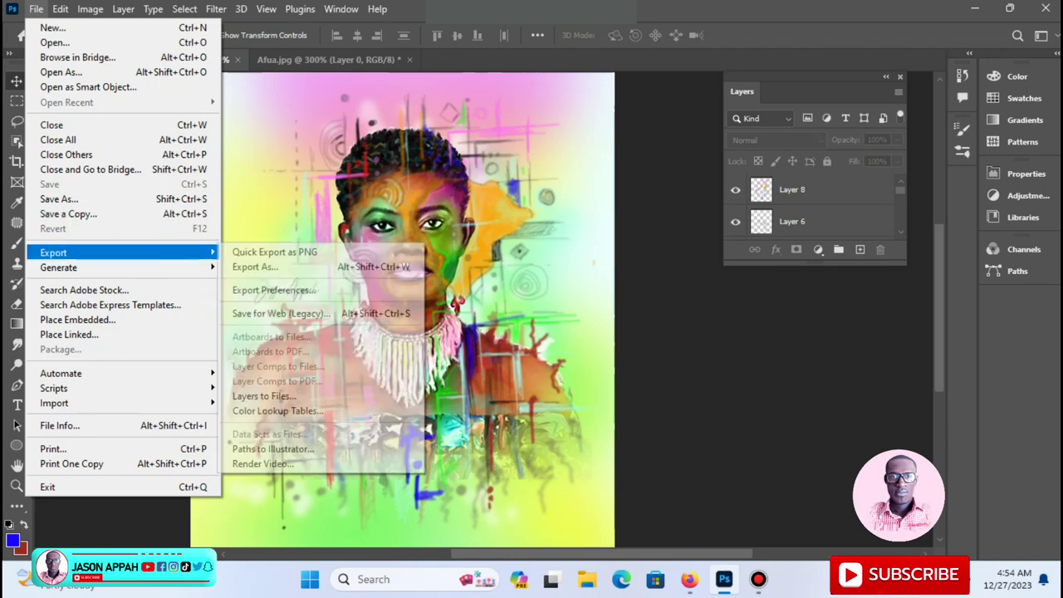
left_click(253, 266)
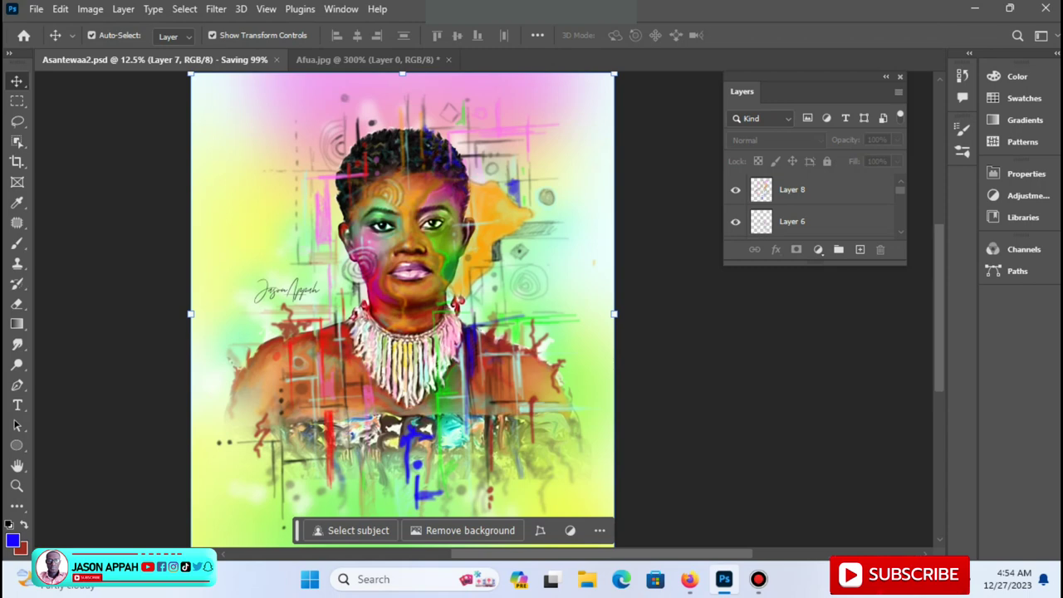
left_click(35, 8)
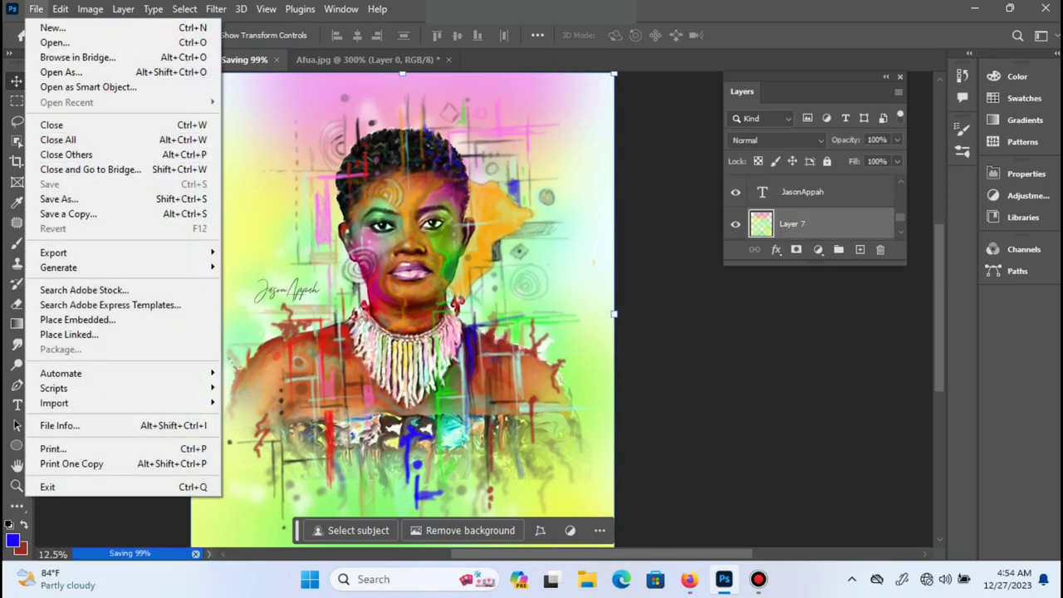
left_click(274, 252)
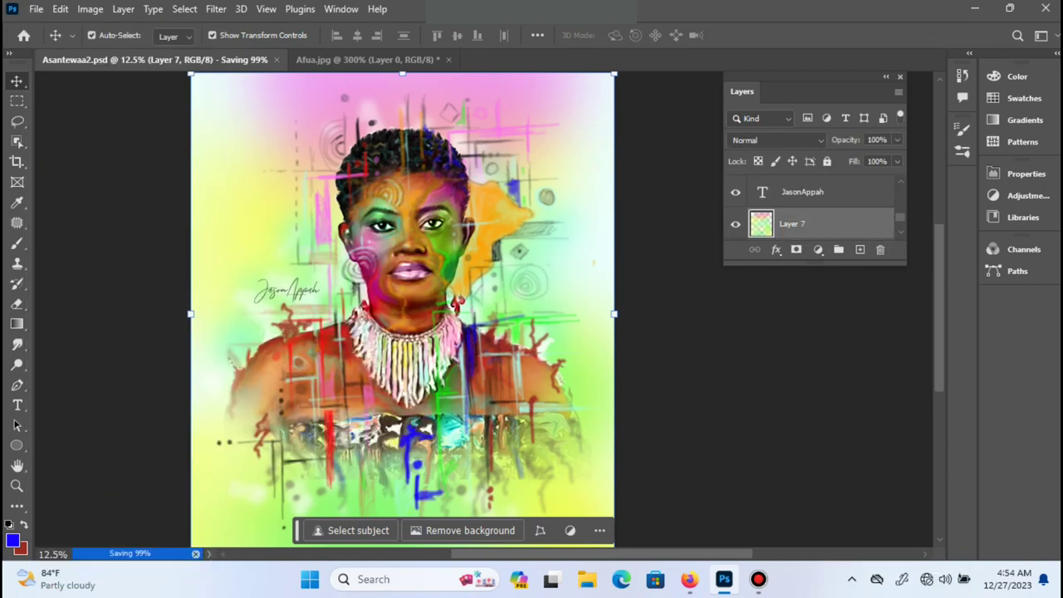